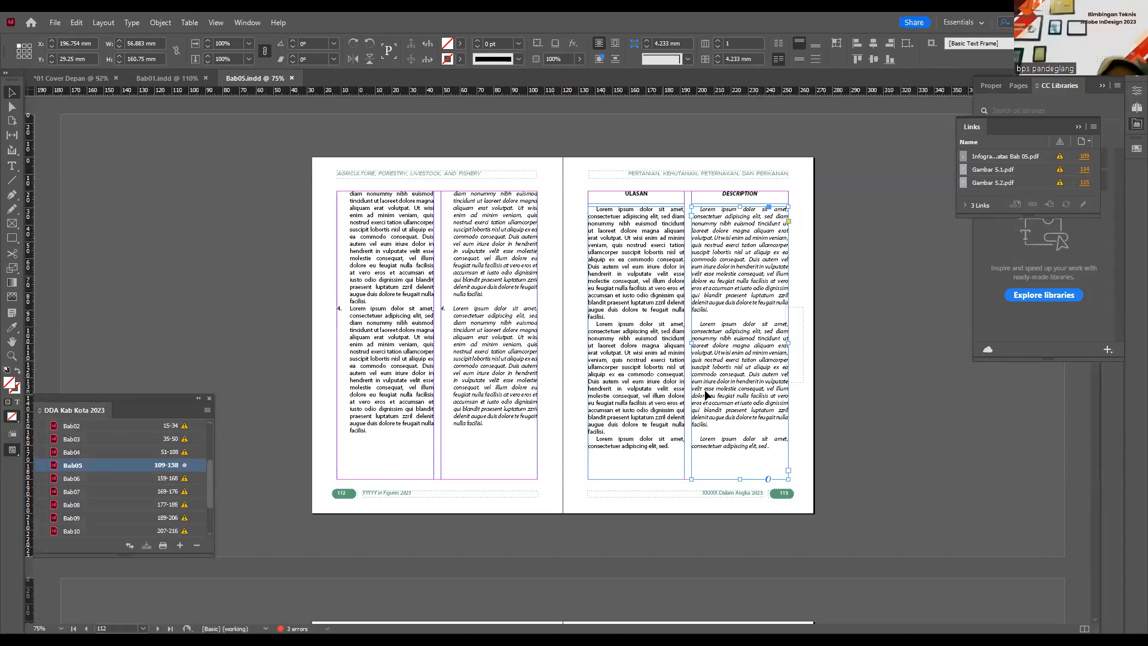
Step: Replace all placeholder text in the ULASAN column on page 113 with the copied text beginning "Undang-Undang Nomor 16 Tahun 1997"
scroll(749, 333, "up", 4)
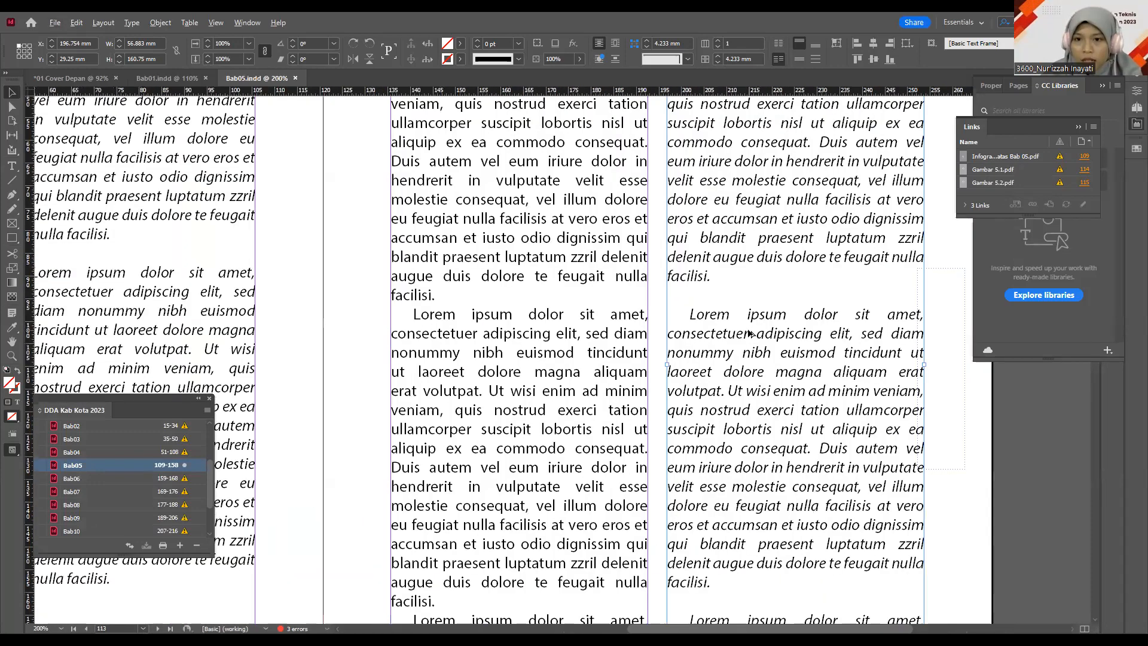
scroll(749, 333, "down", 1)
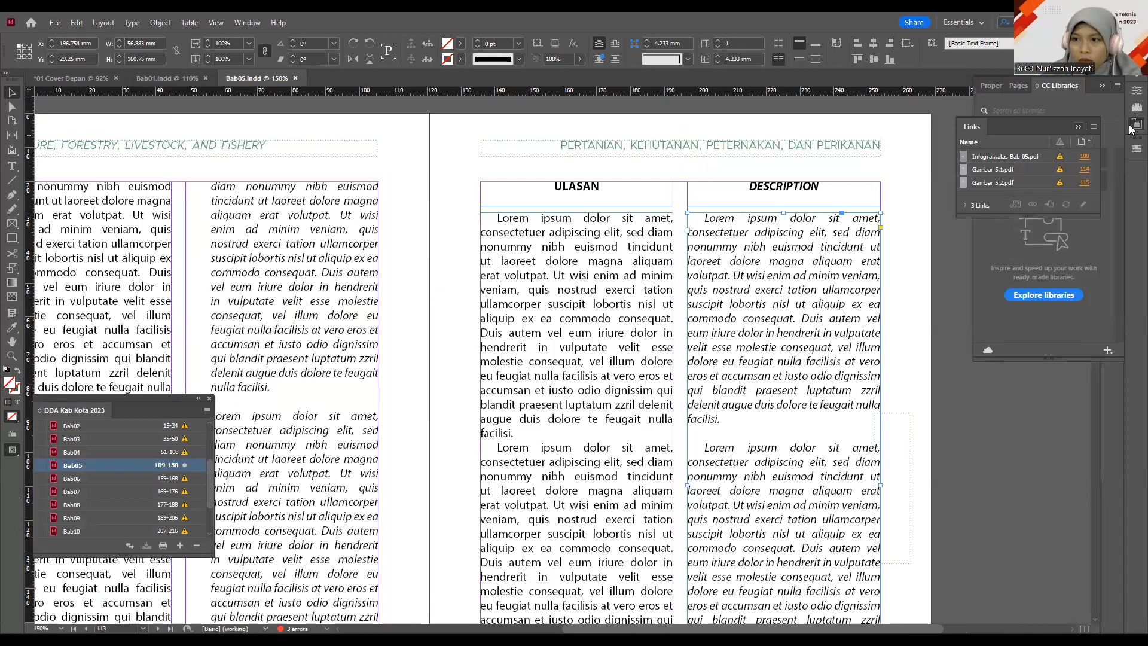
left_click(1132, 128)
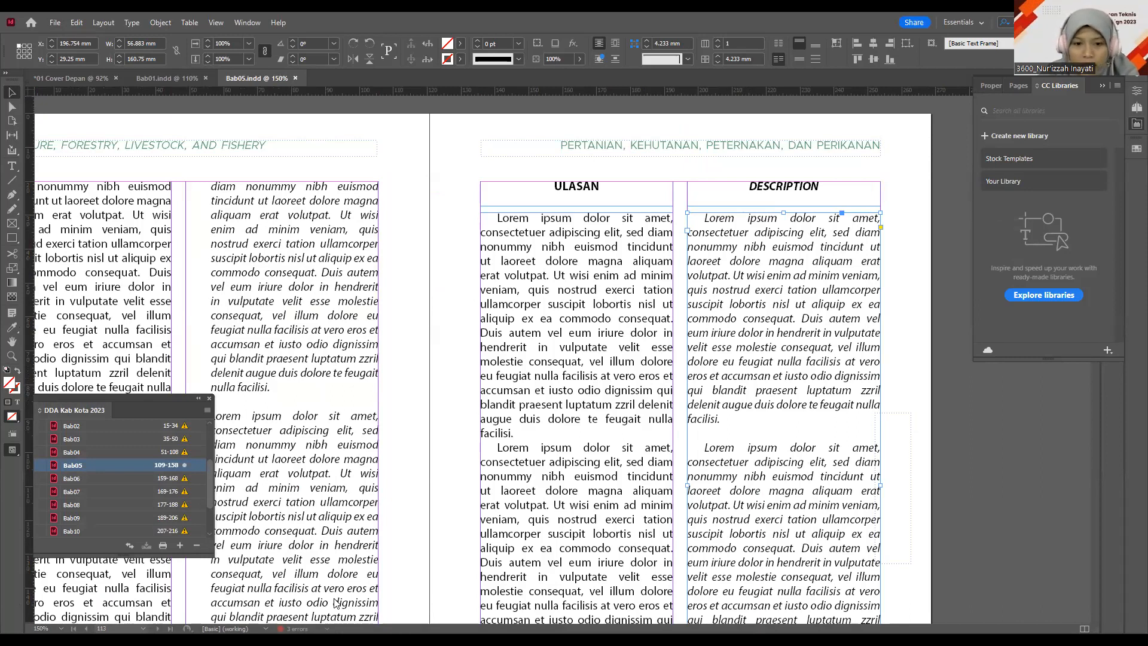
left_click(500, 223)
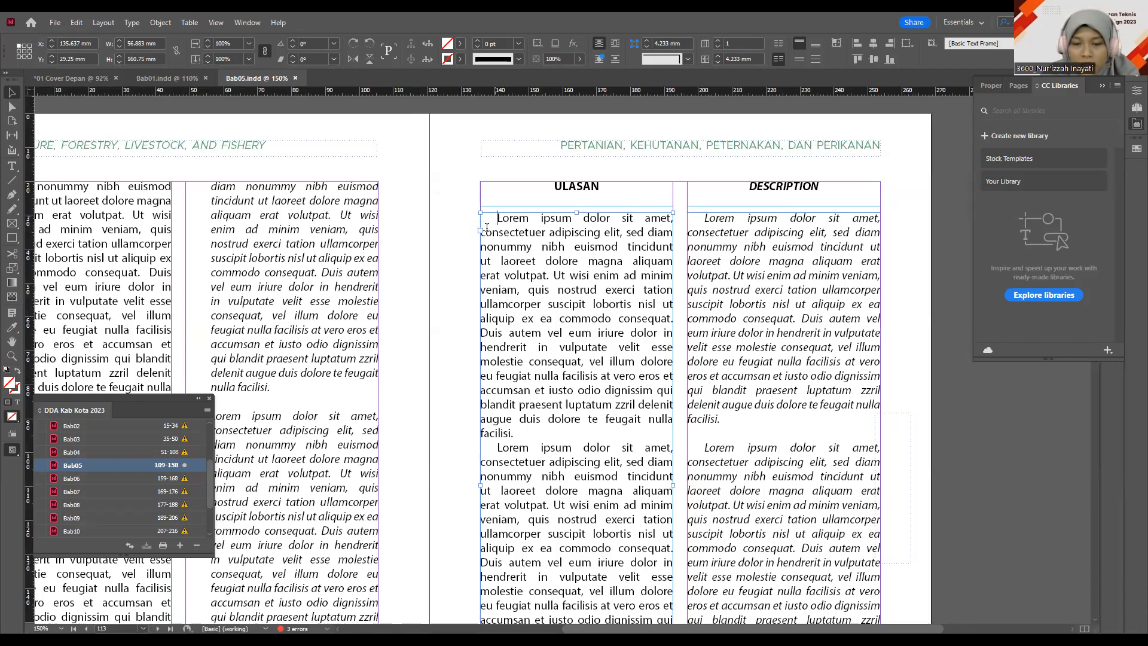
double_click(487, 228)
left_click_drag(486, 227, 591, 370)
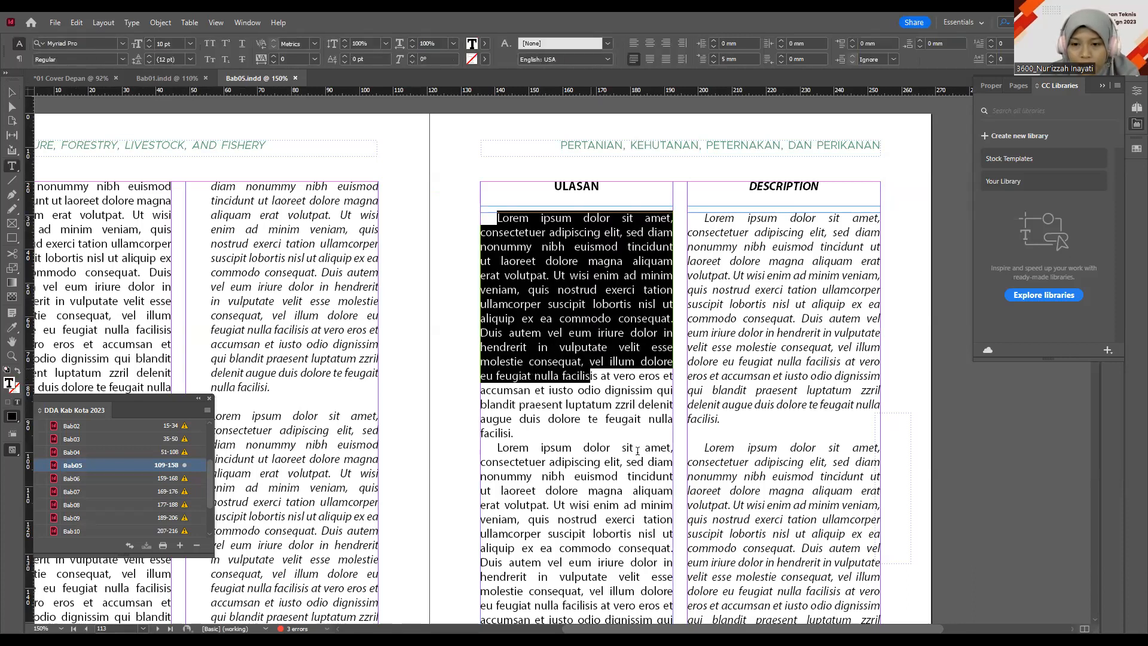
scroll(646, 478, "down", 3)
left_click(647, 478, "shift")
scroll(653, 471, "down", 4)
scroll(653, 465, "up", 3)
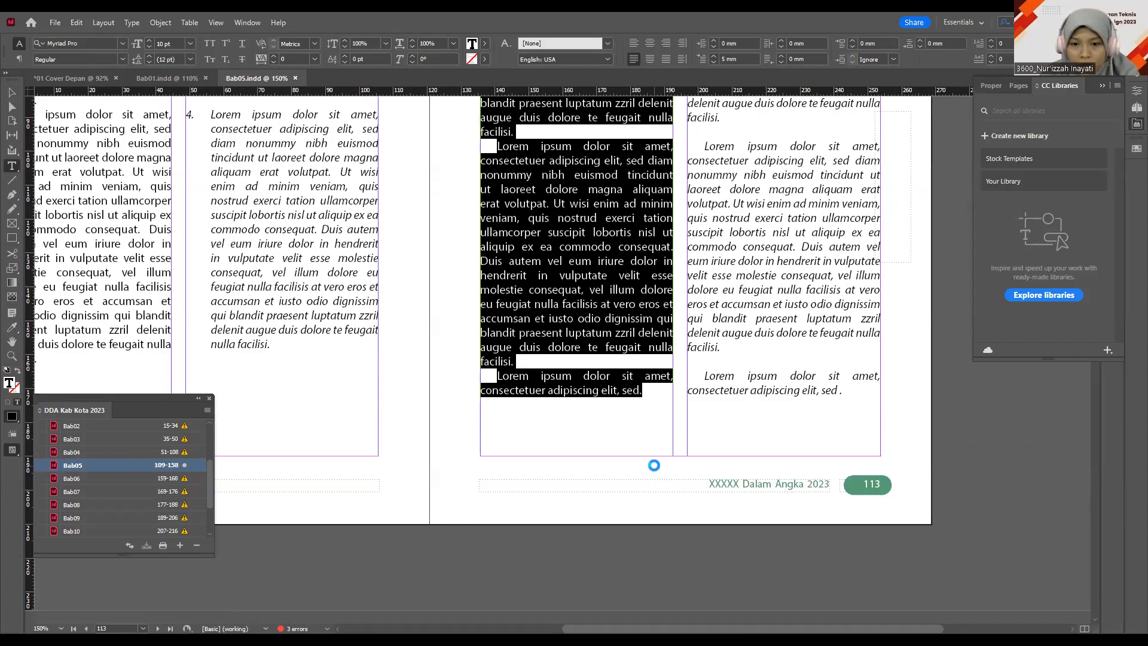
key("ctrl+v")
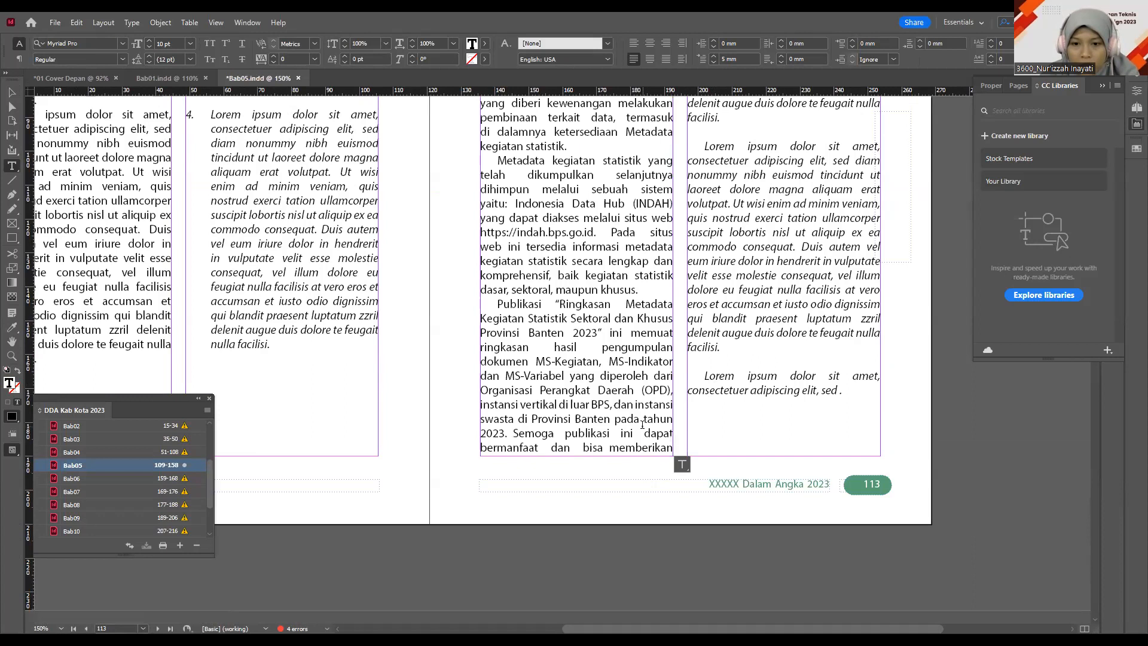
Step: Check the pasted ULASAN text through the end of its column on page 113 and collapse the DDA Kab Kota 2023 book window
scroll(644, 418, "up", 4)
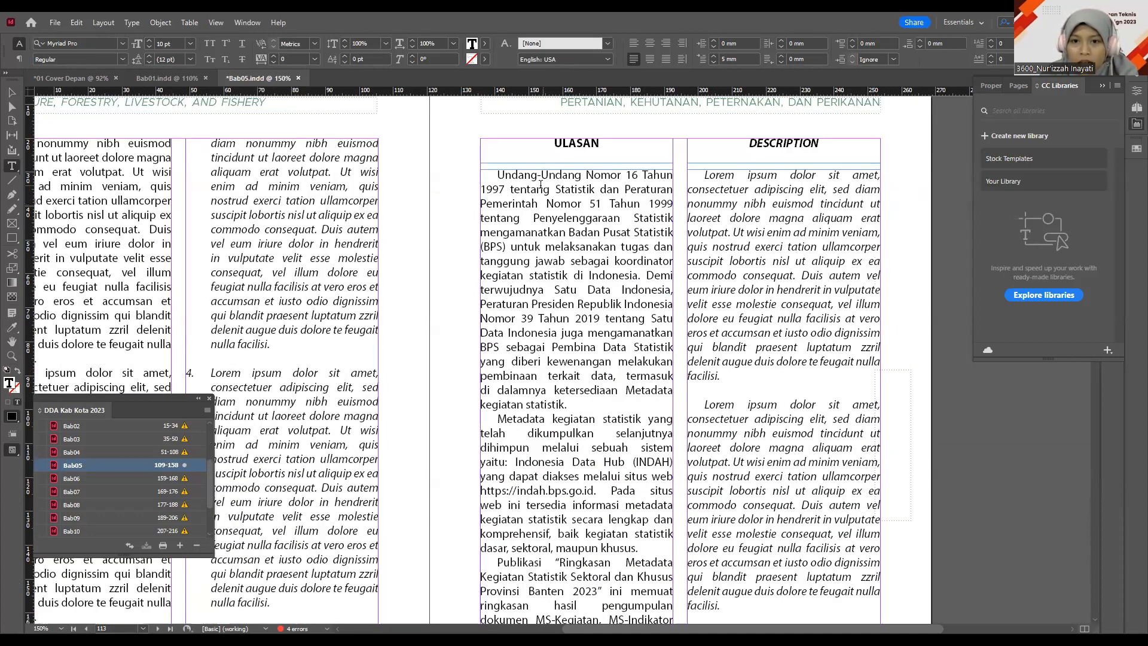
scroll(541, 184, "down", 3)
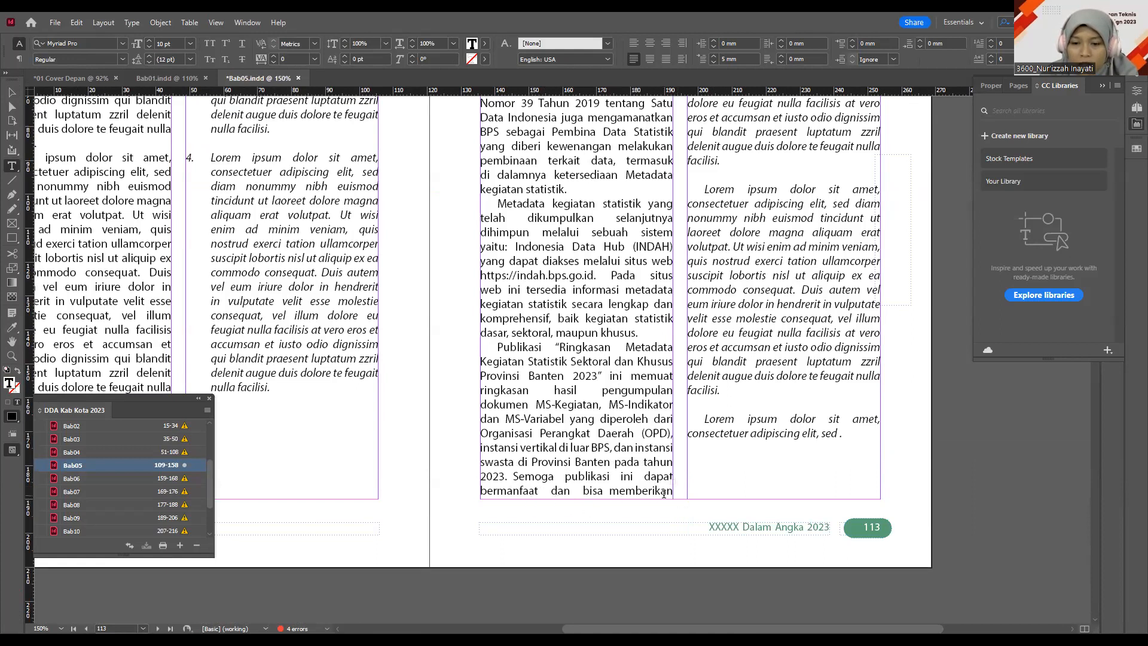
scroll(663, 493, "down", 5)
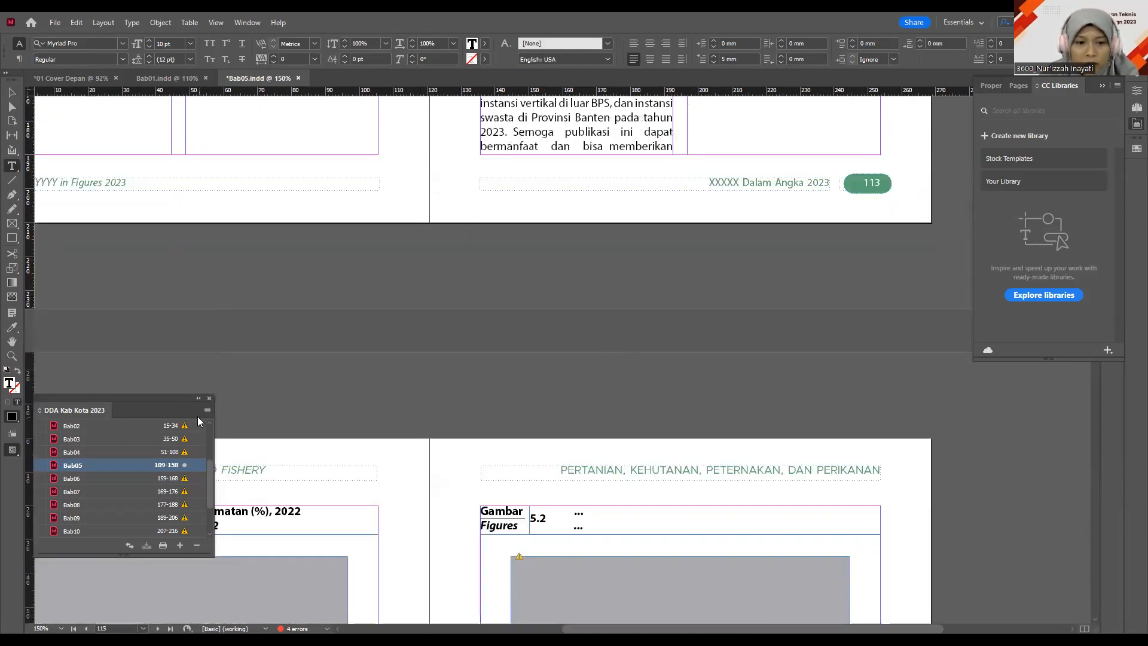
left_click(198, 398)
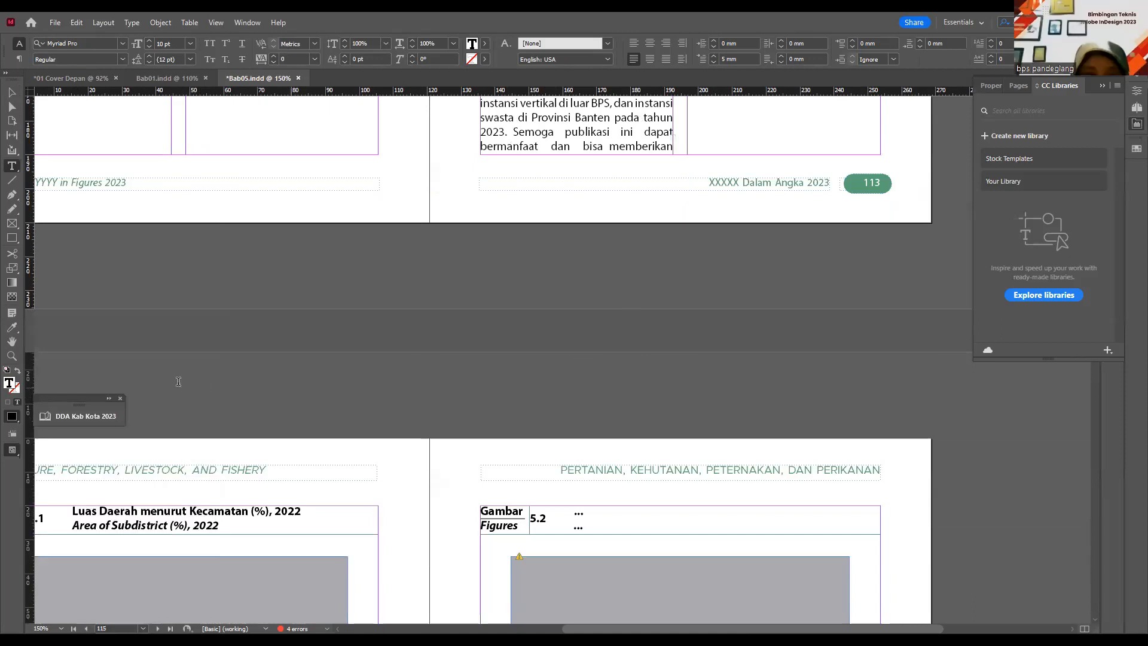
scroll(178, 381, "down", 1)
scroll(323, 380, "up", 9)
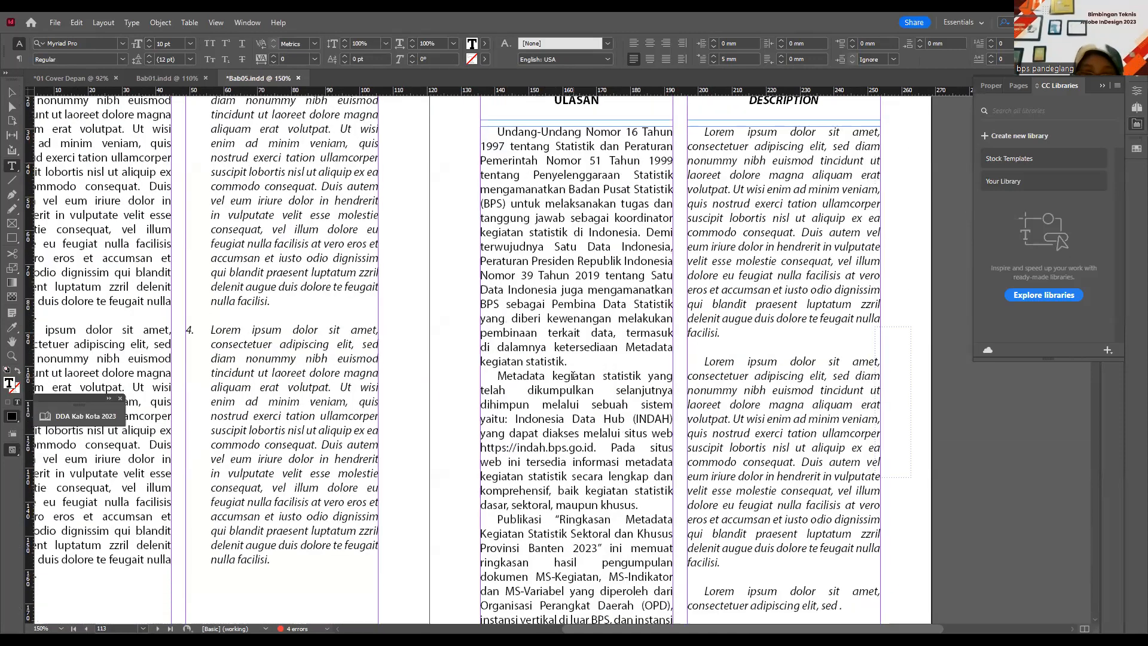
scroll(573, 376, "up", 1)
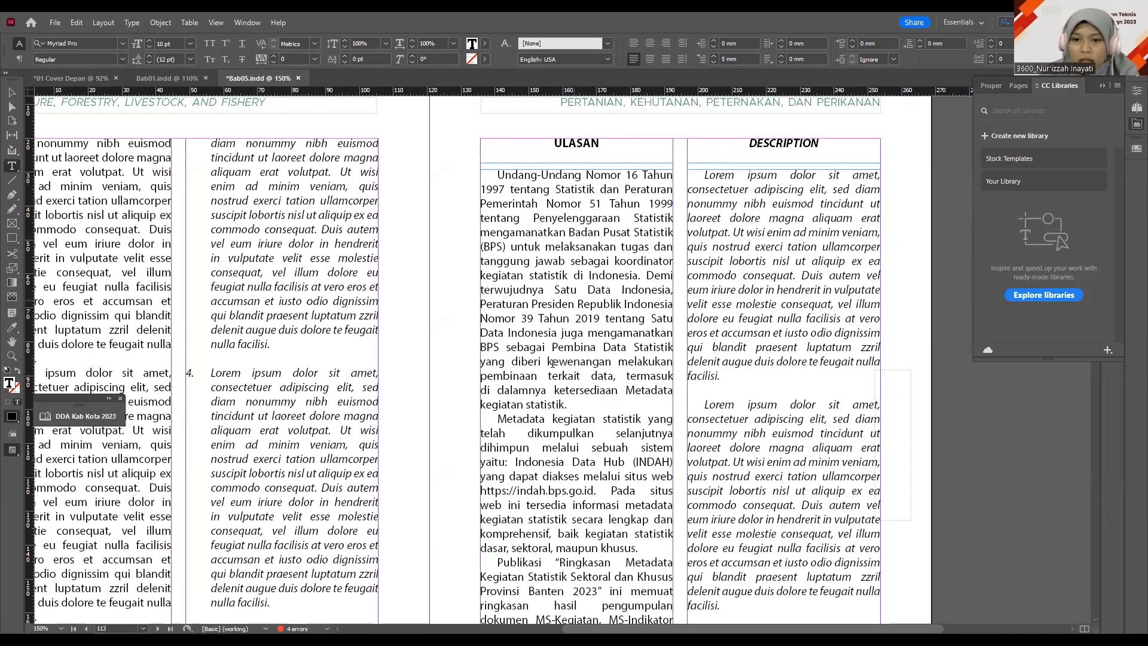
scroll(718, 182, "down", 6)
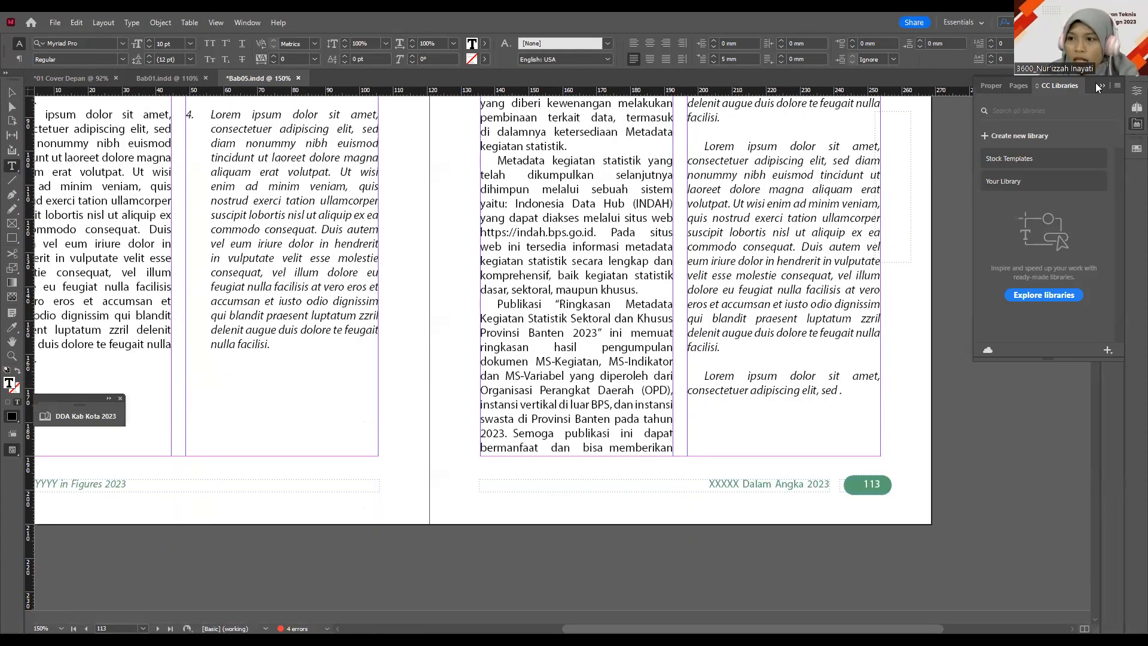
Step: Insert one page after page 113 using the B-Master parent
left_click(1100, 86)
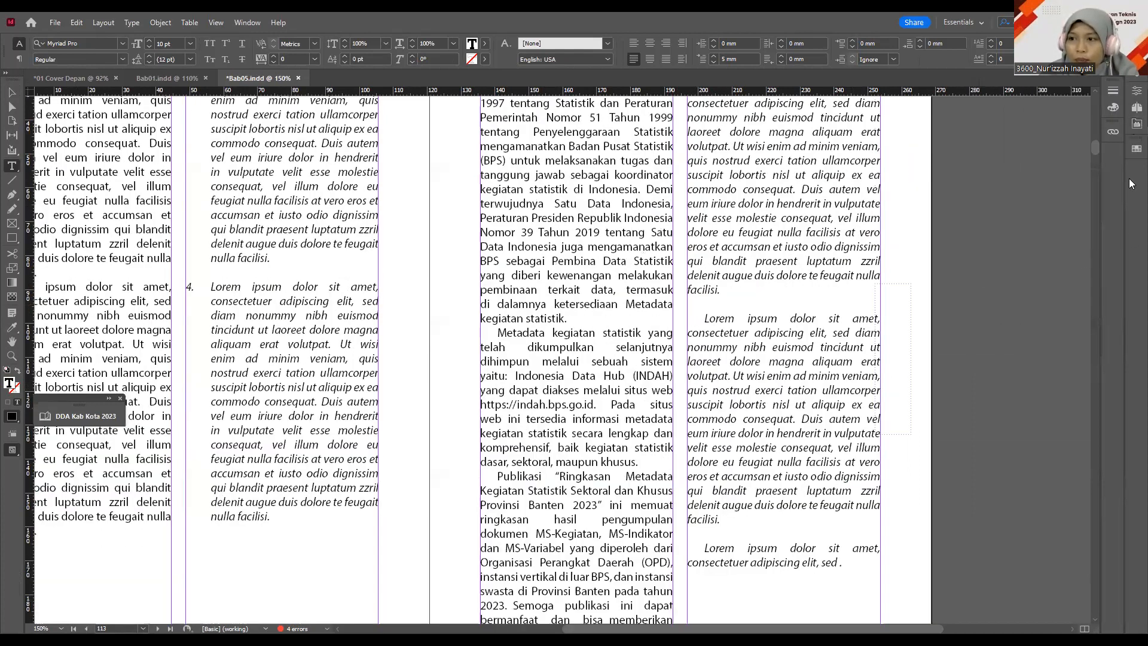
left_click(1131, 109)
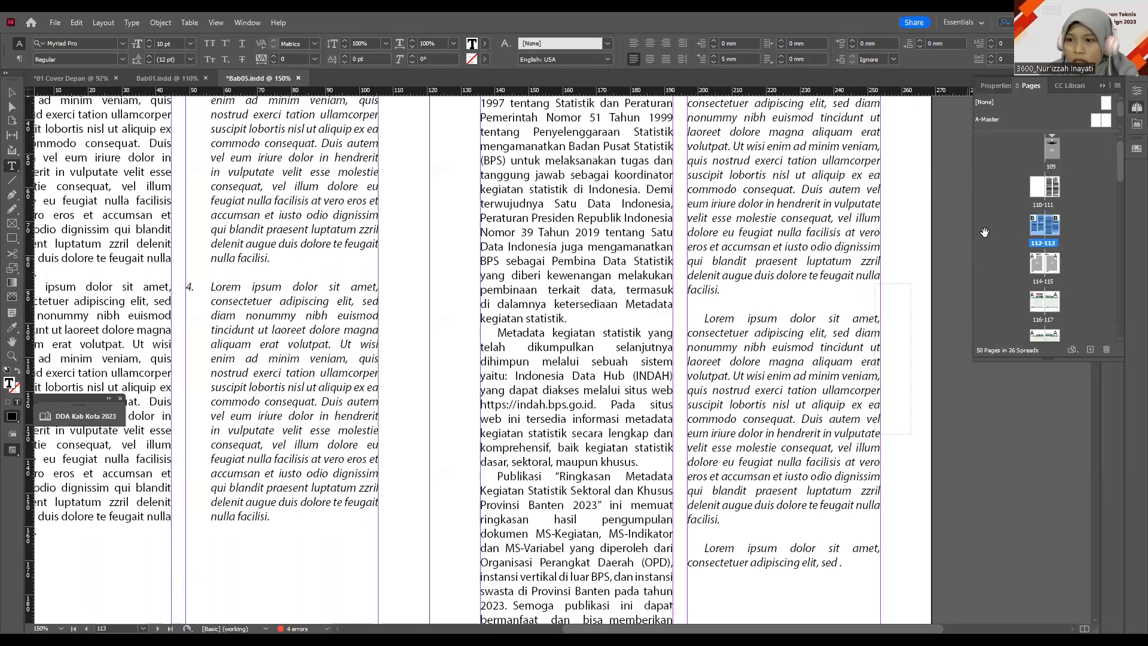
double_click(1044, 243)
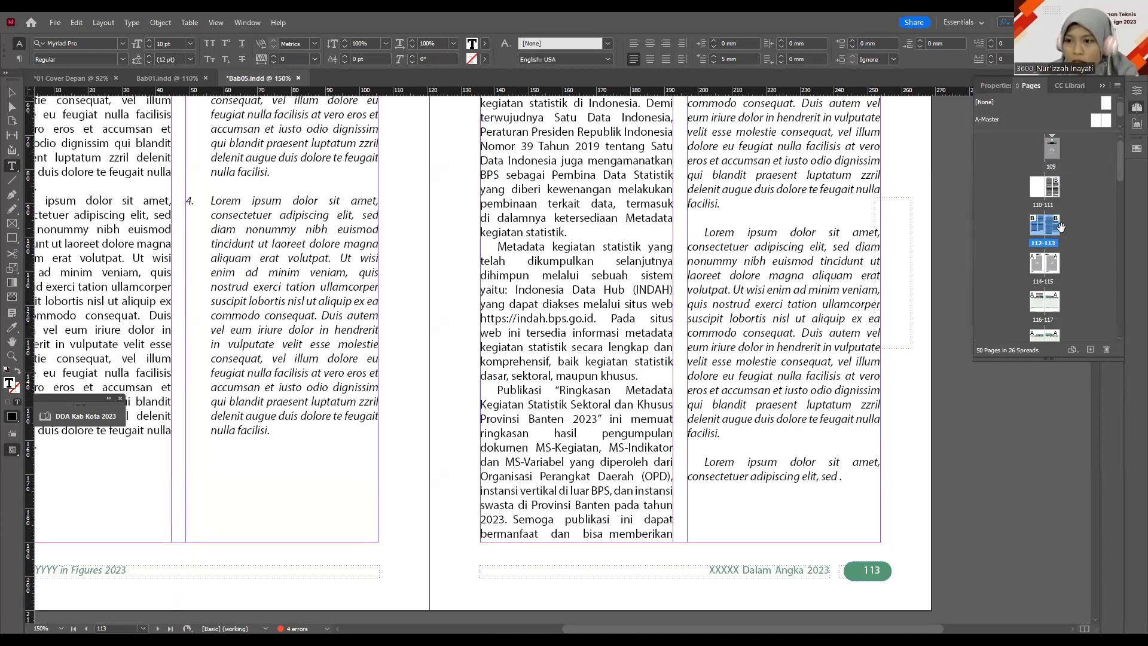
key("ctrl+alt+0")
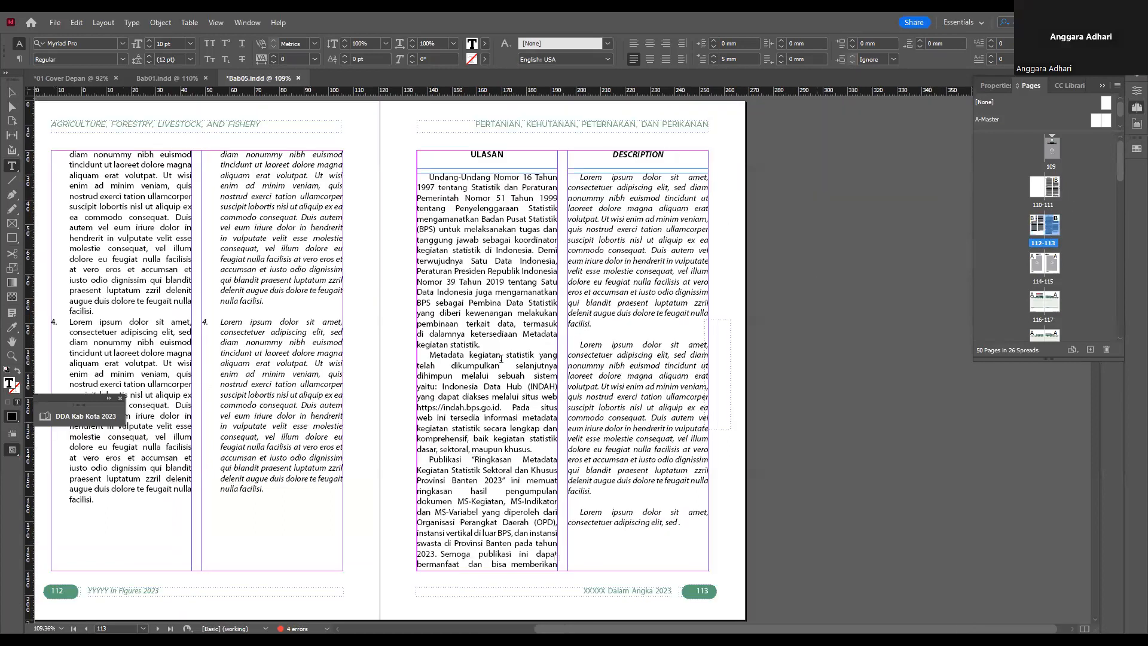
right_click(1051, 229)
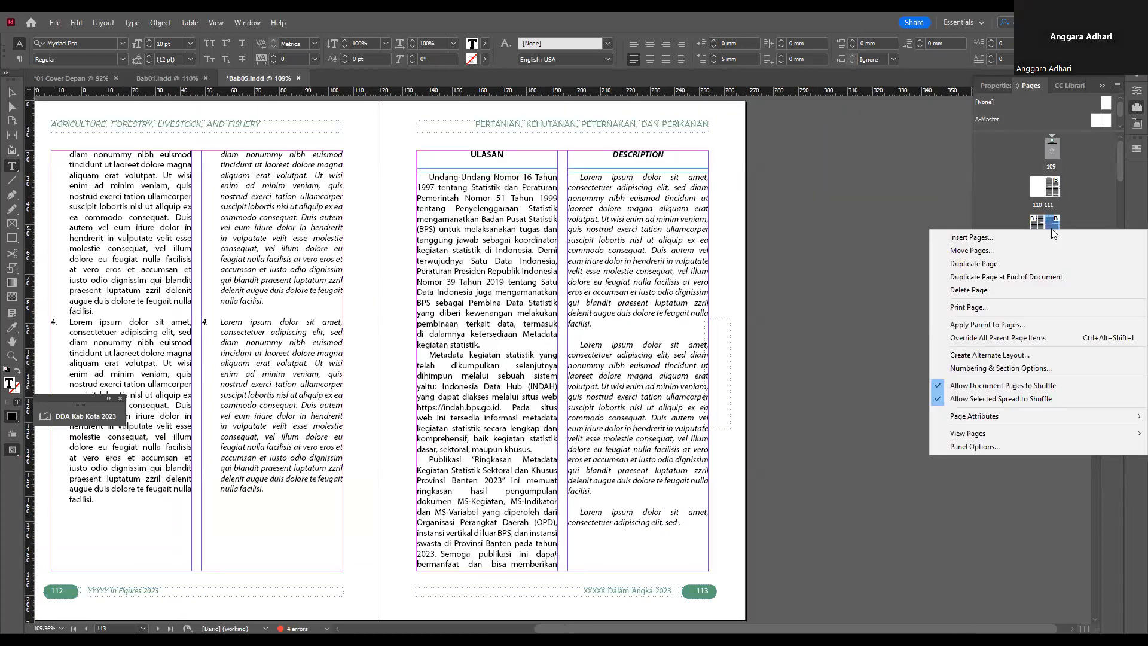
left_click(973, 238)
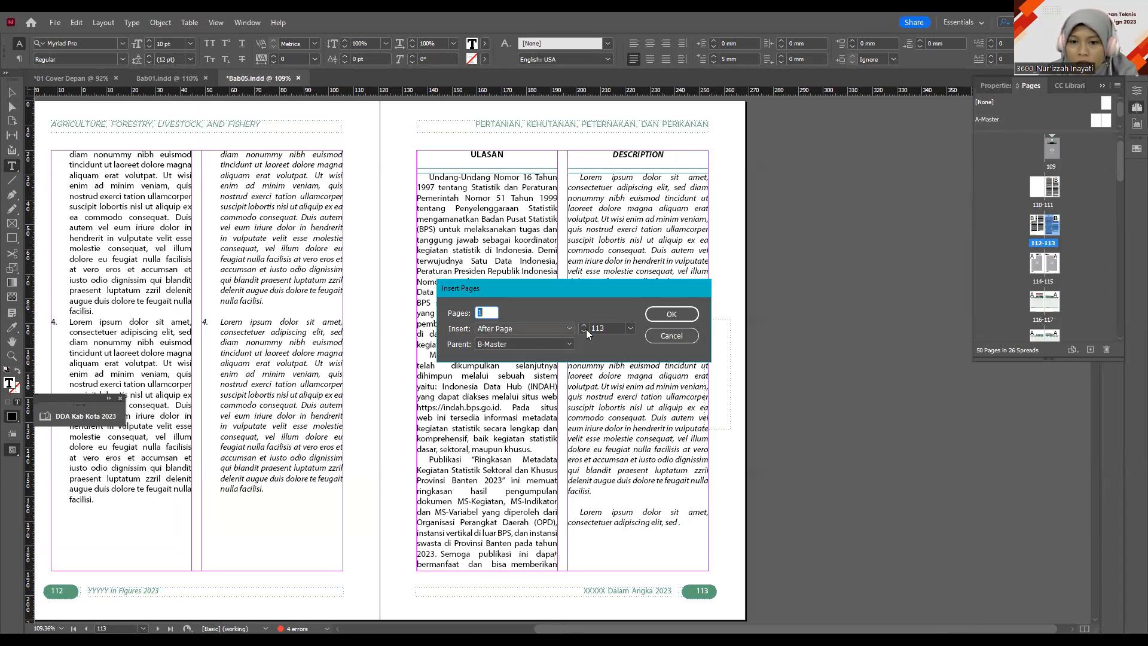
left_click(671, 317)
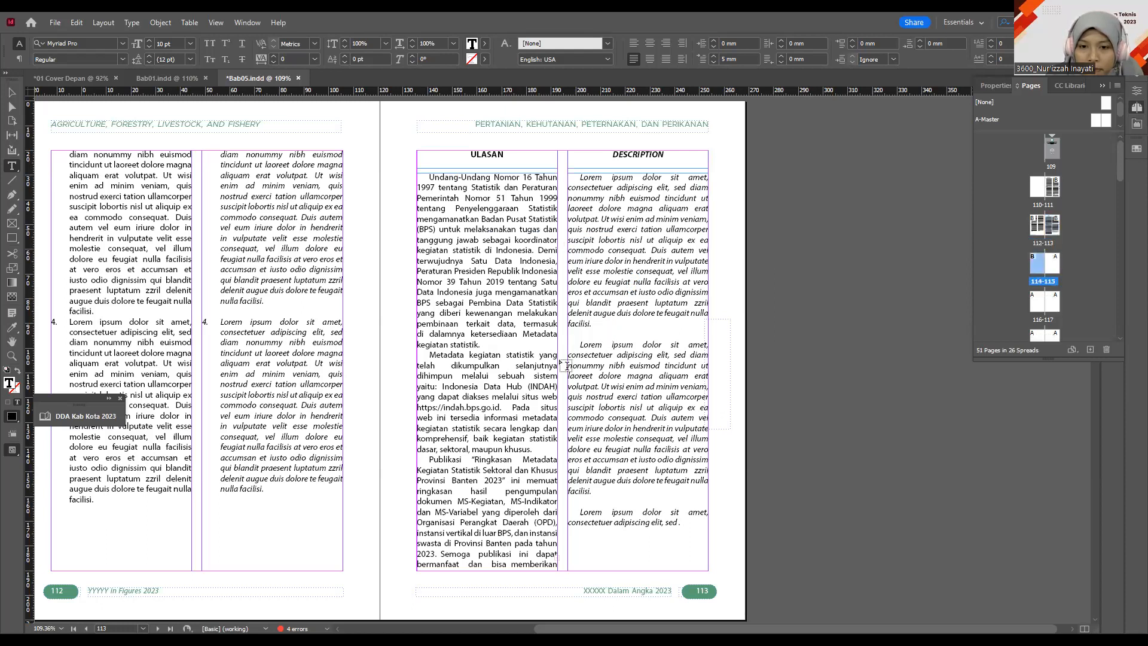
Step: Examine the inserted blank page 114 and compare its column layout with the ULASAN text frame on page 113
scroll(565, 365, "up", 5)
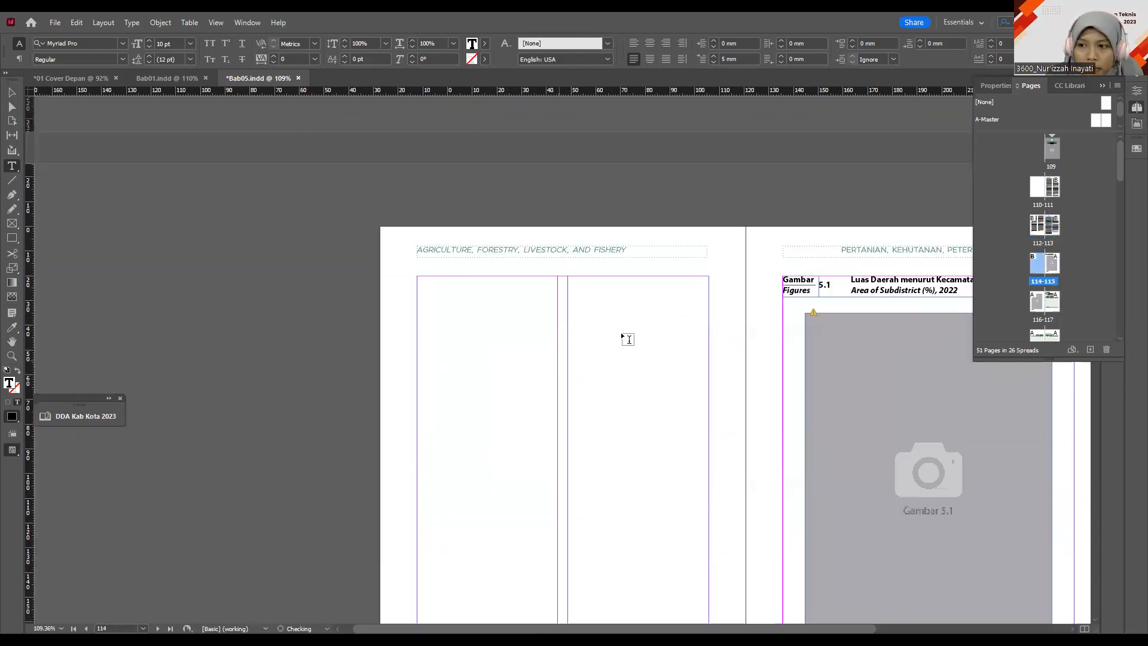
scroll(747, 348, "up", 7)
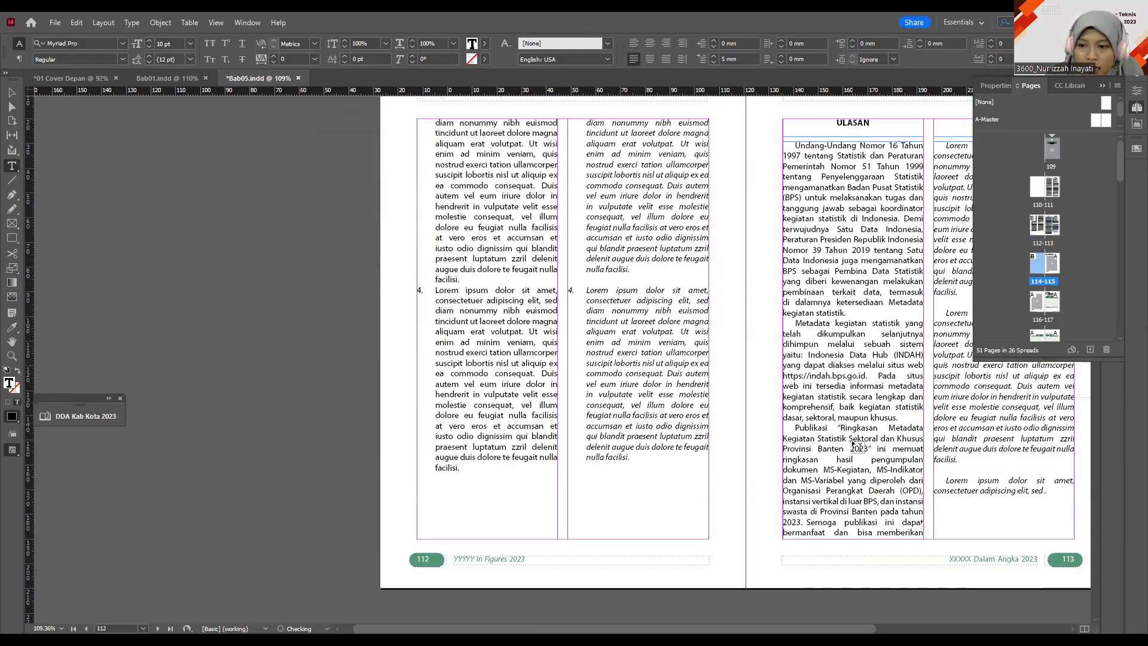
scroll(545, 562, "down", 4)
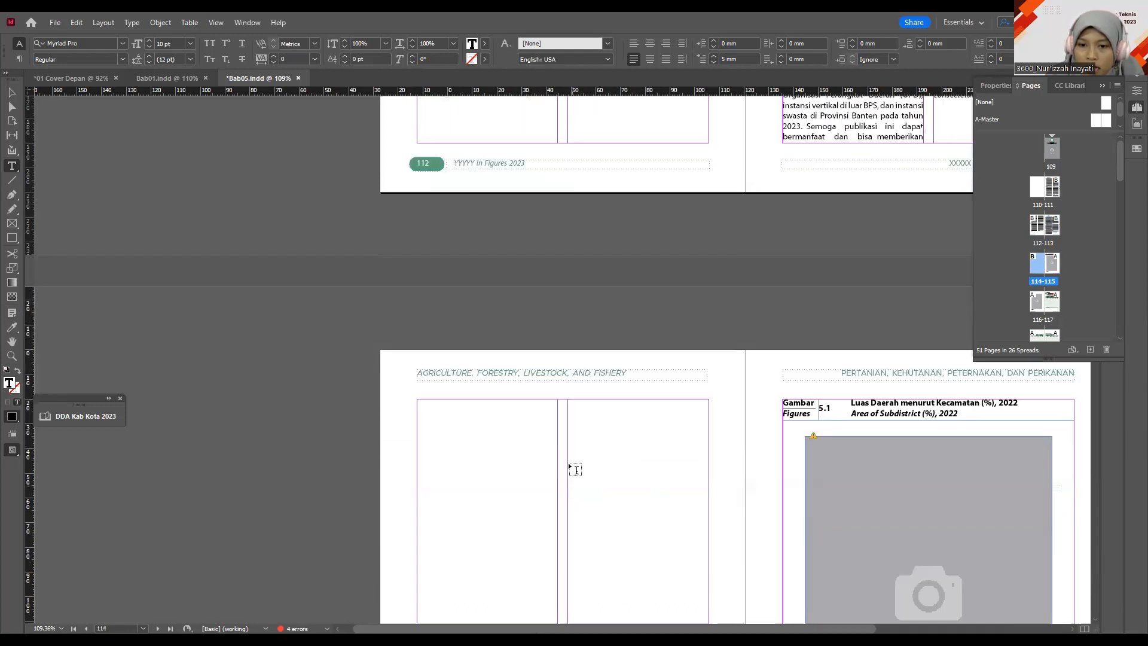
scroll(574, 467, "down", 5)
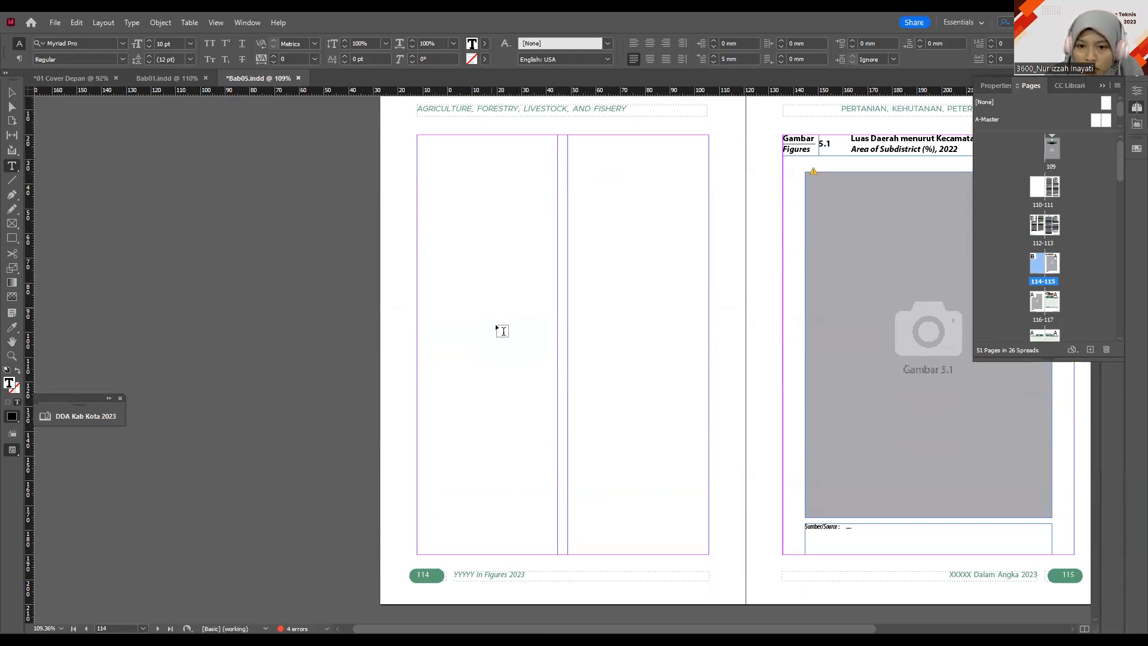
scroll(775, 617, "right", 2)
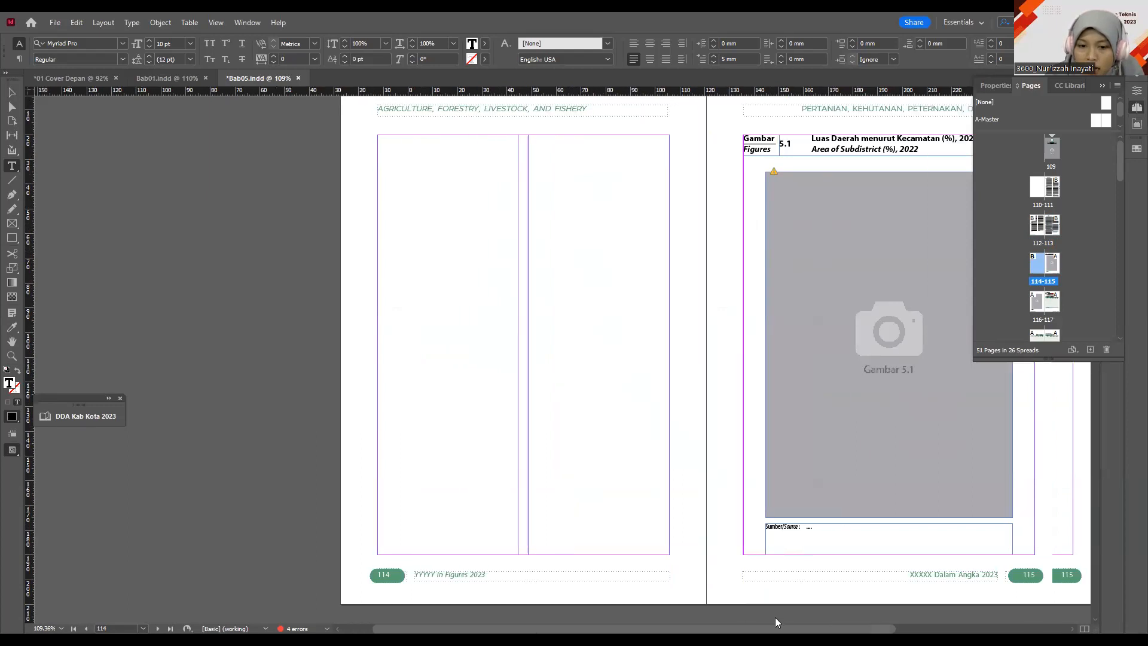
scroll(775, 617, "right", 4)
scroll(622, 618, "right", 3)
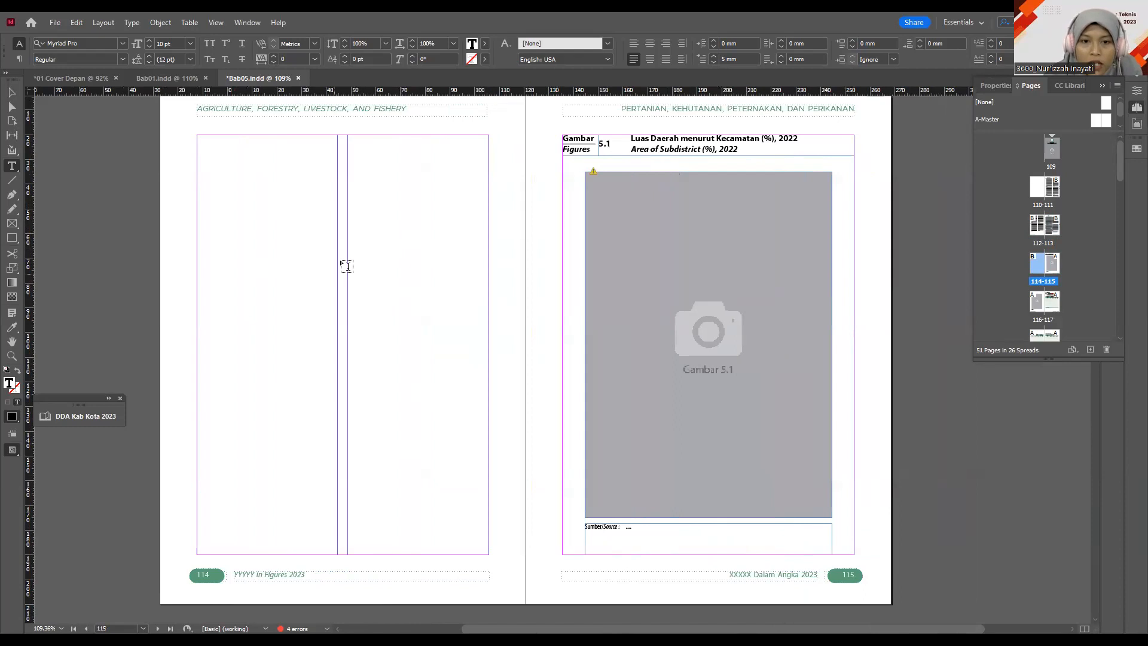
key("v")
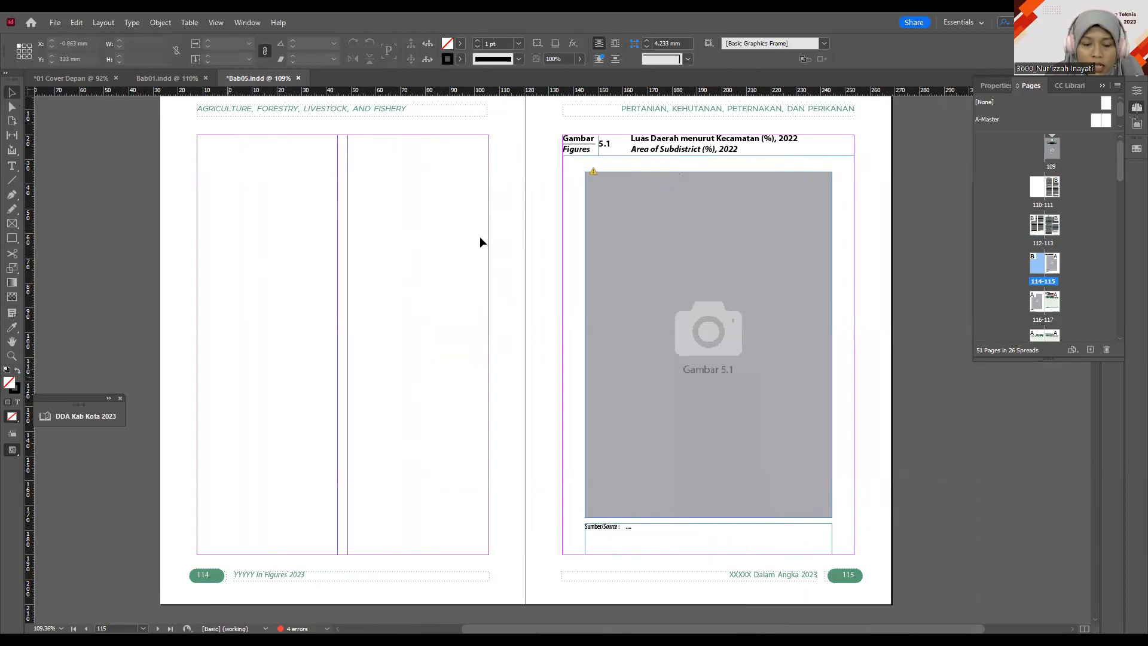
scroll(628, 395, "up", 5)
scroll(585, 434, "down", 4)
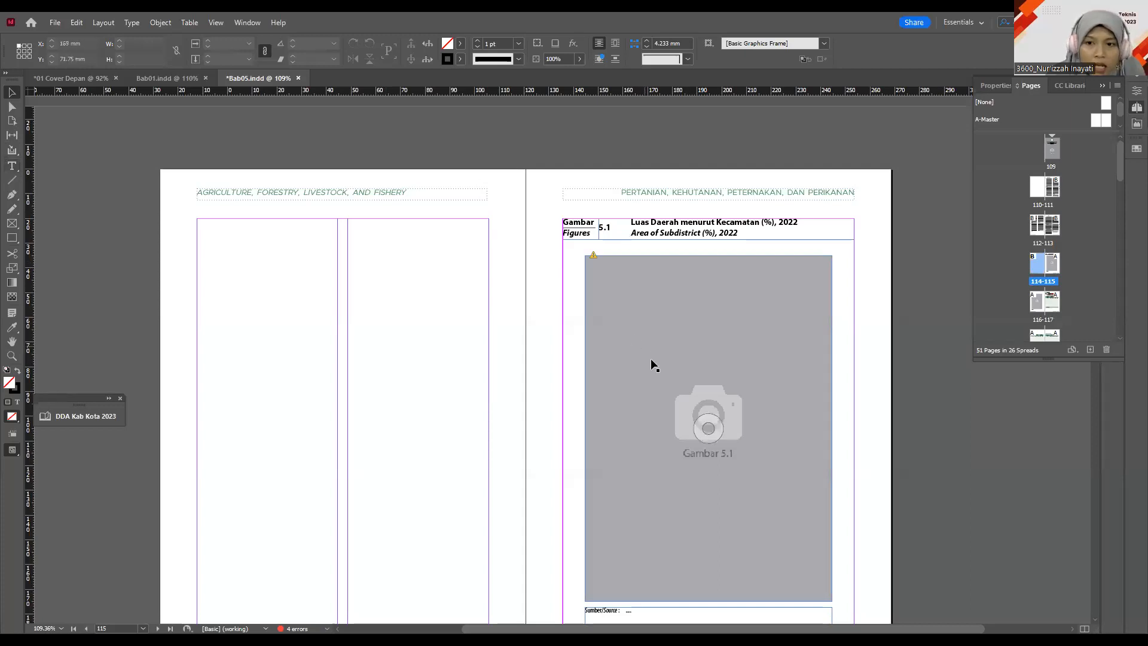
scroll(651, 359, "up", 5)
scroll(655, 329, "down", 2)
scroll(658, 303, "up", 6)
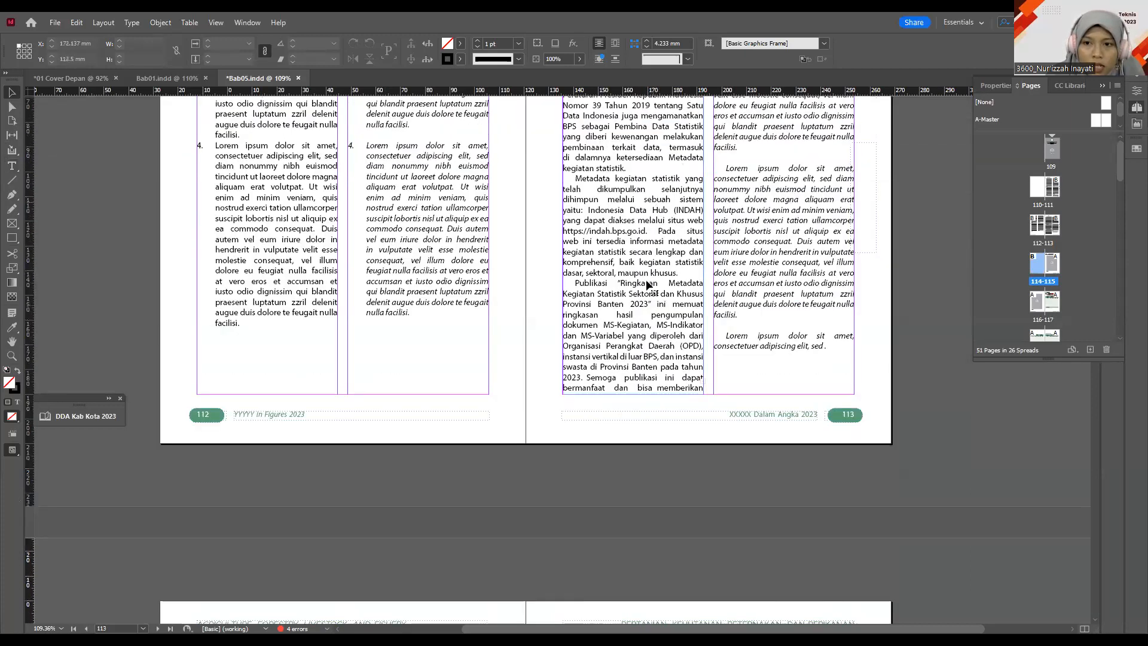
left_click(647, 281)
scroll(652, 275, "up", 4)
scroll(625, 337, "down", 8)
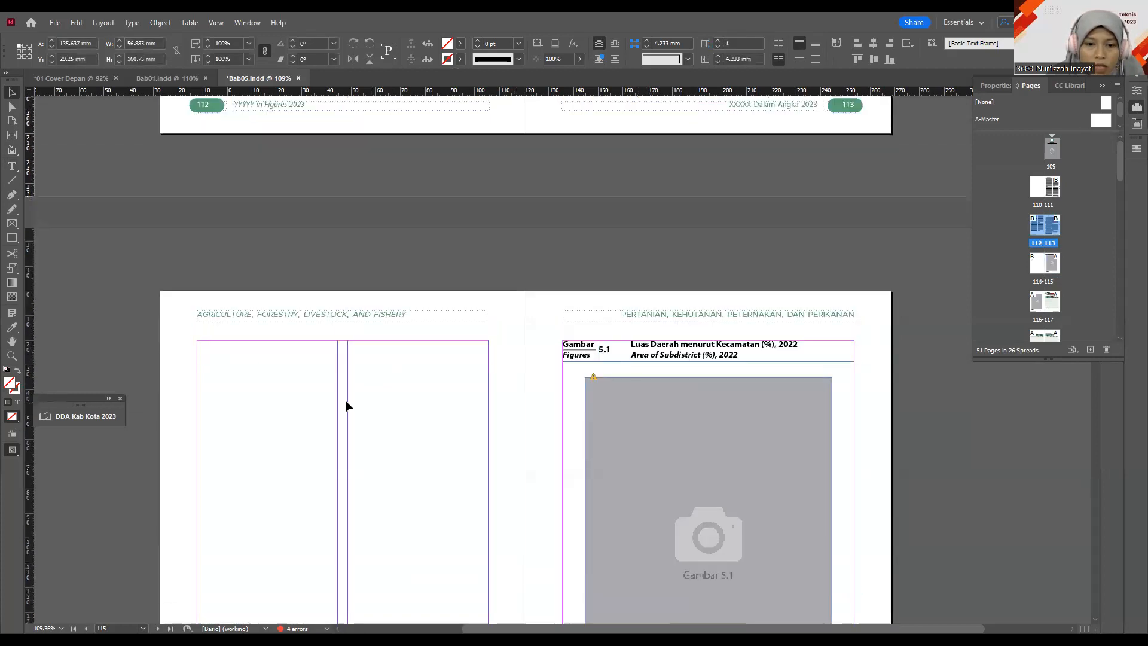
Step: Draw a text frame about 57 mm wide and 170 mm high filling the first column of page 114
left_click(231, 299)
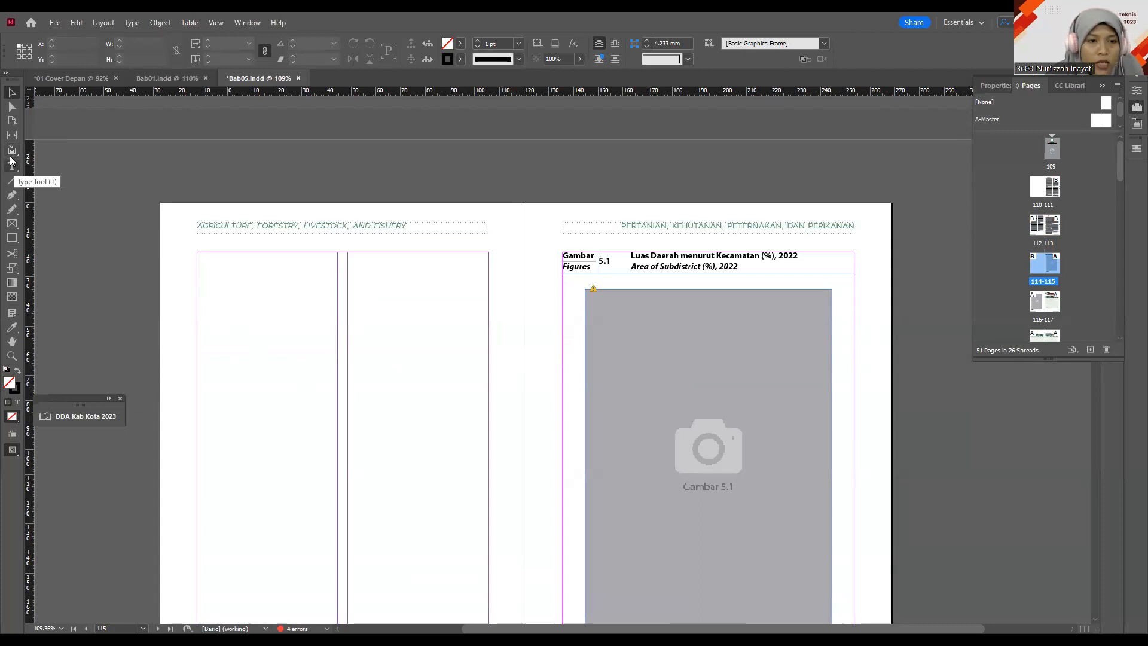
left_click(13, 167)
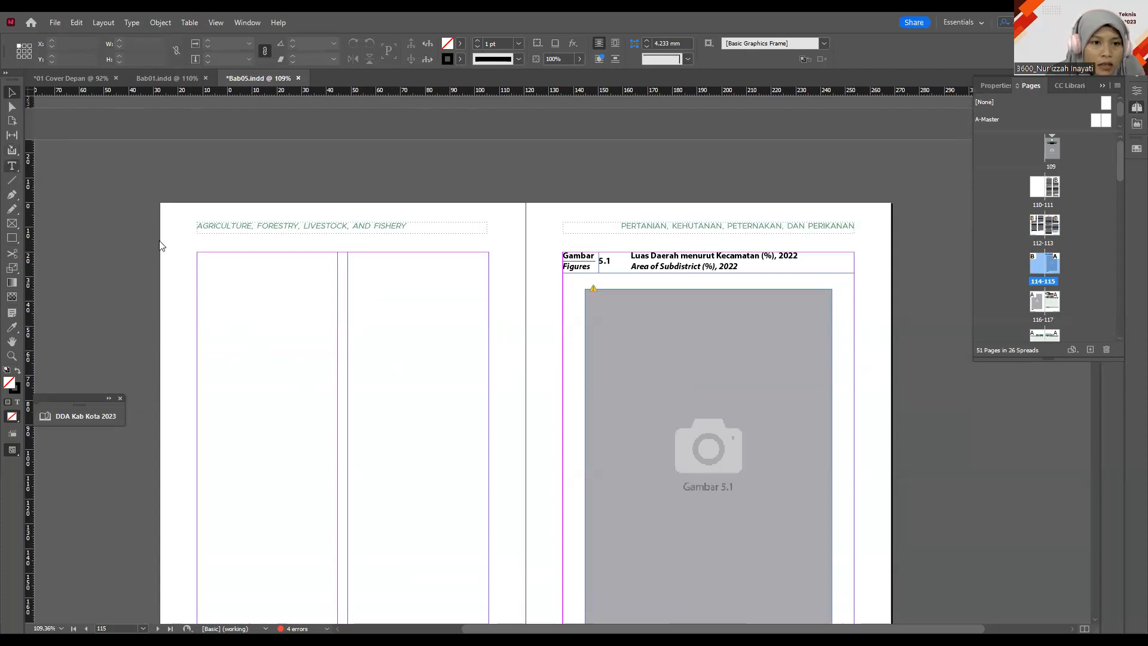
left_click(205, 259)
left_click_drag(204, 257, 337, 497)
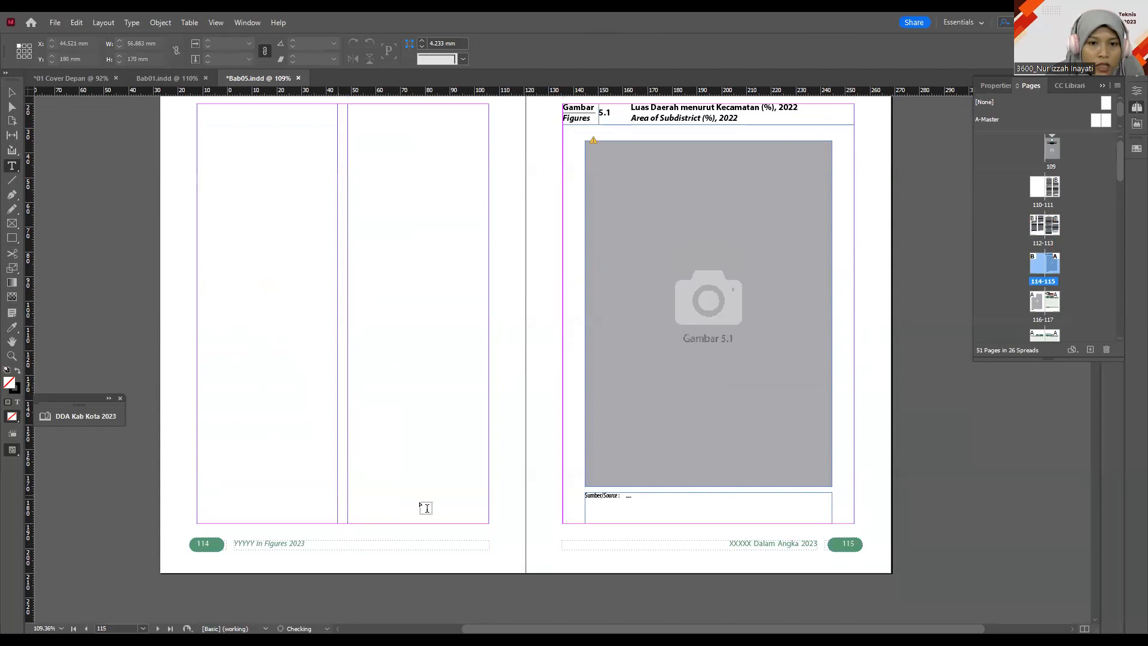
scroll(254, 241, "up", 5)
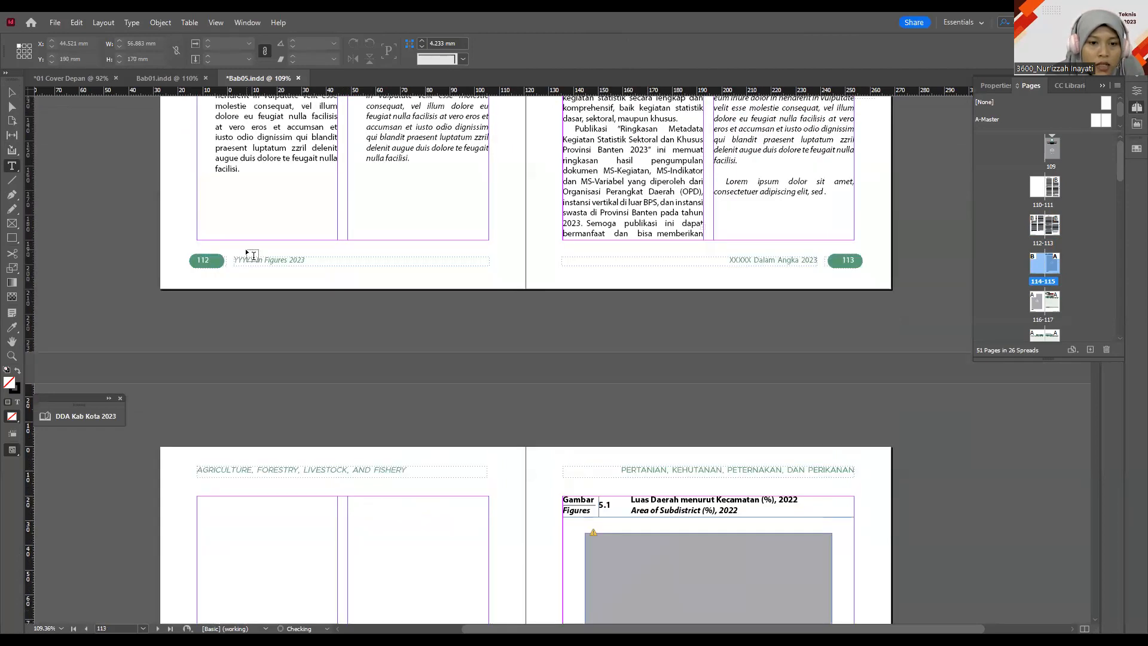
type("gjggjg")
key("BackSpace")
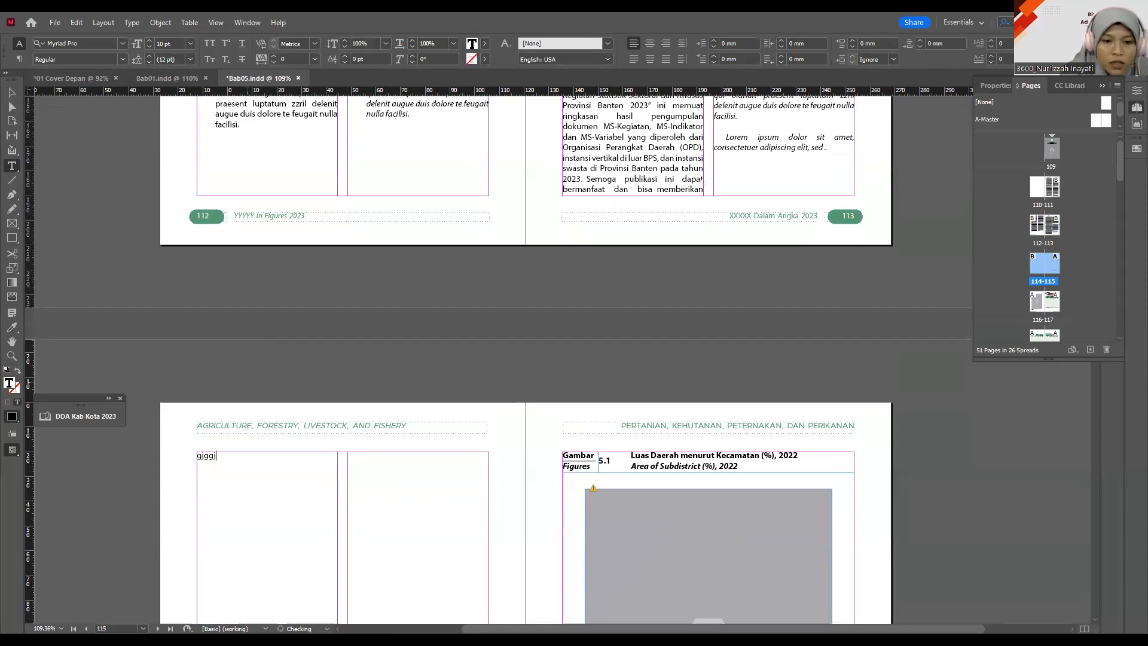
key("BackSpace")
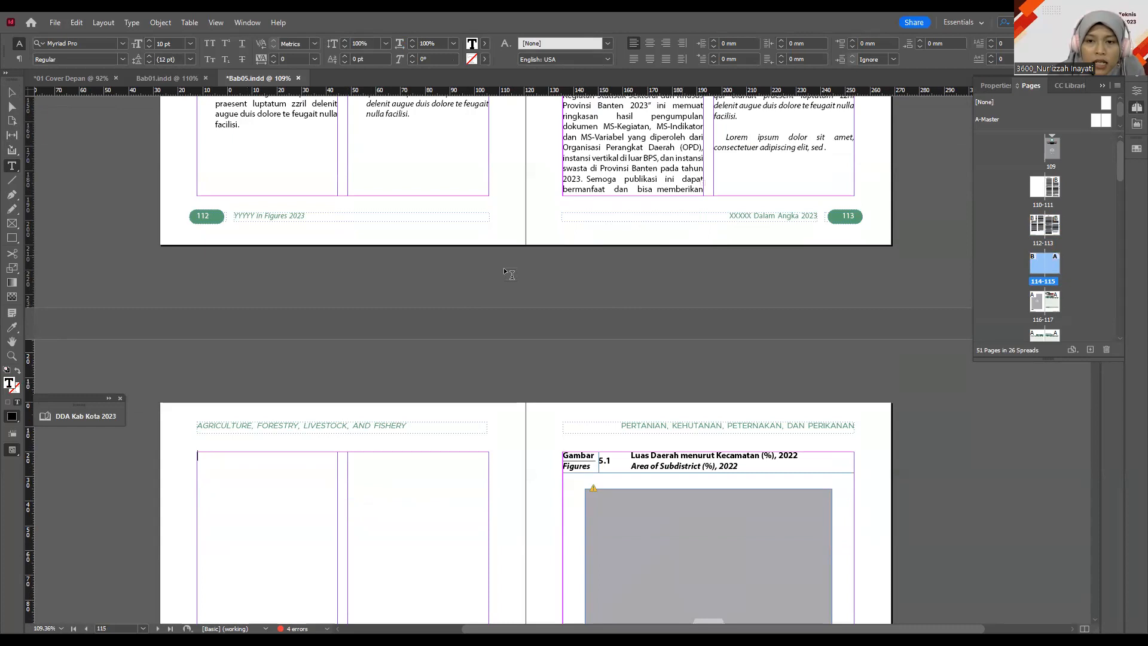
Step: Thread the overset text of the ULASAN frame on page 113 into the empty text frame on page 114
left_click(12, 93)
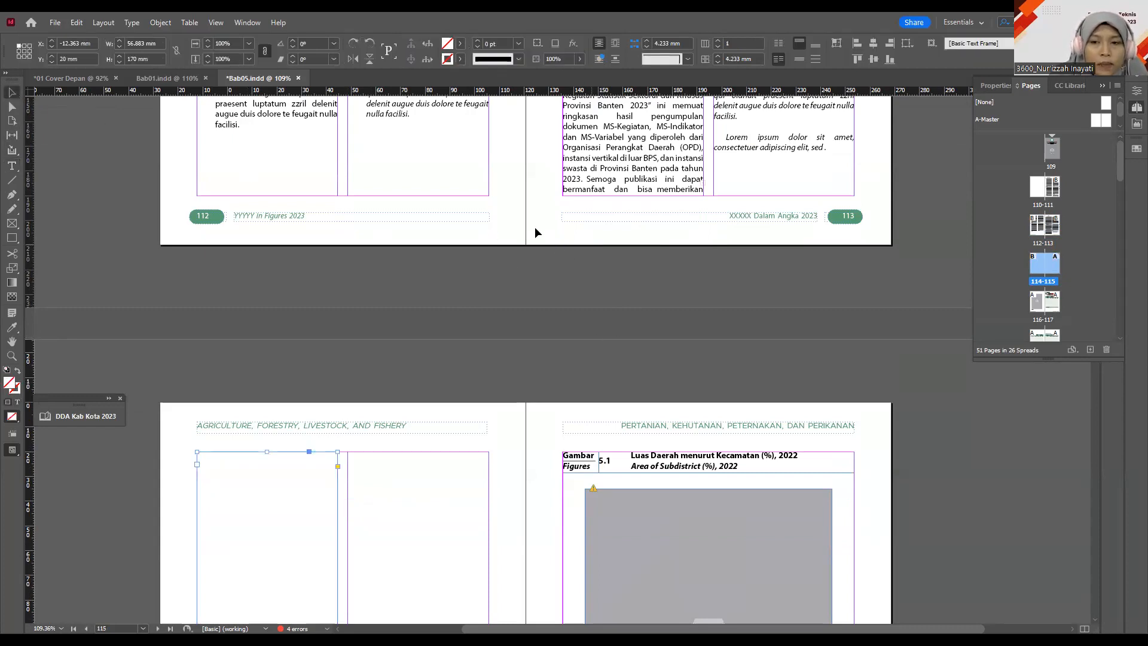
scroll(652, 256, "up", 5)
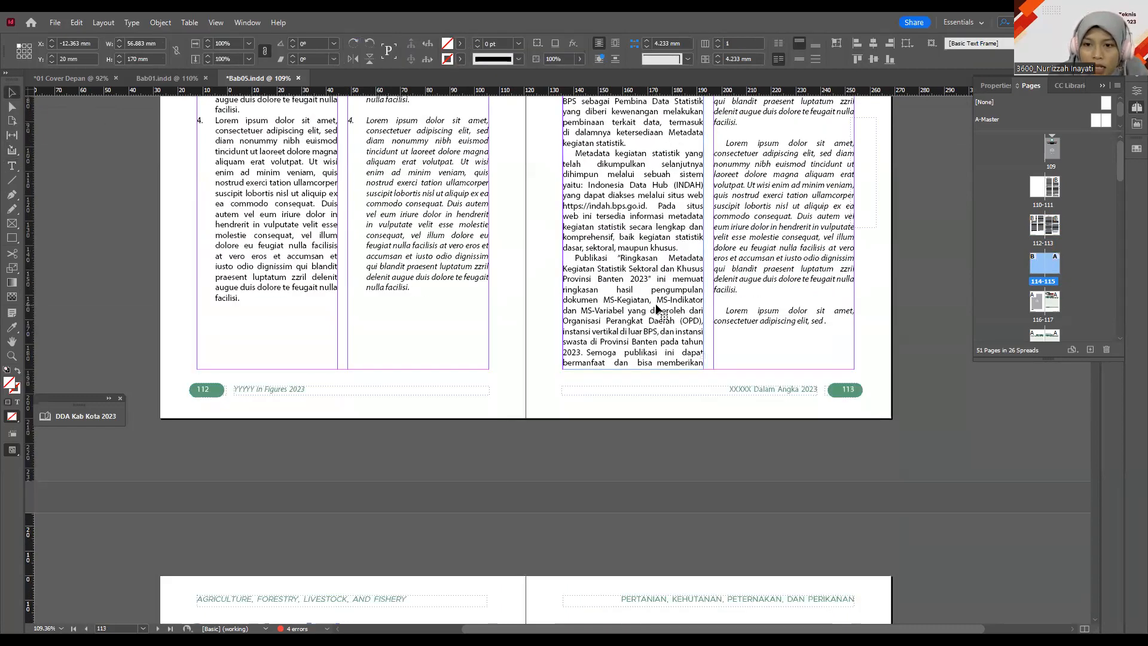
left_click(656, 308)
scroll(598, 257, "up", 7)
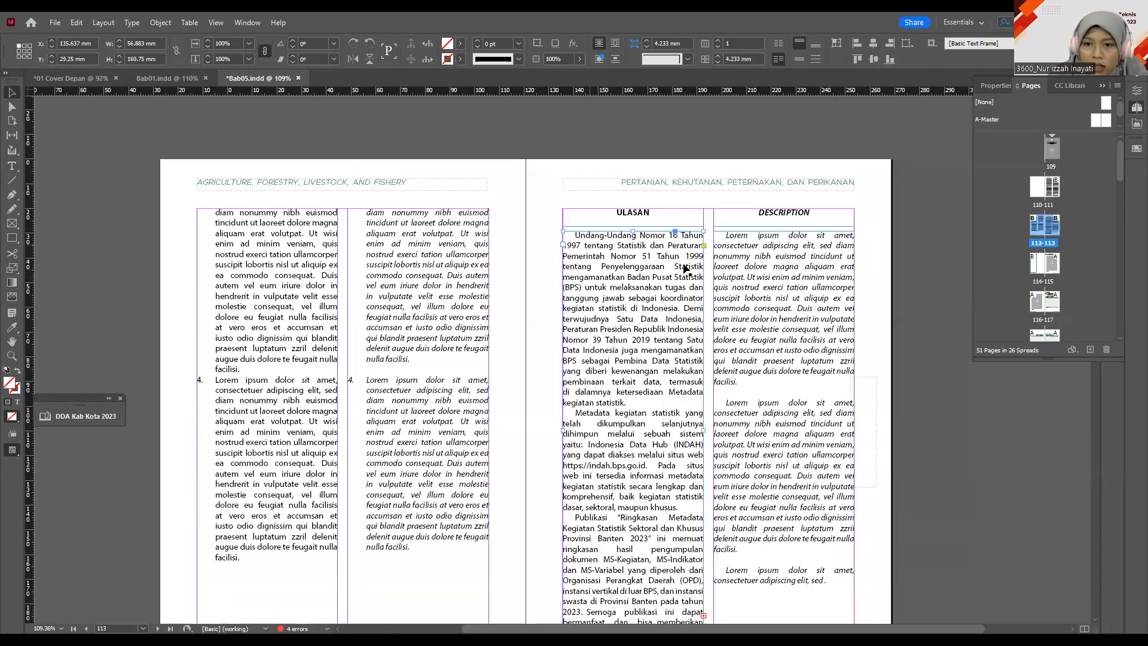
scroll(688, 346, "down", 3)
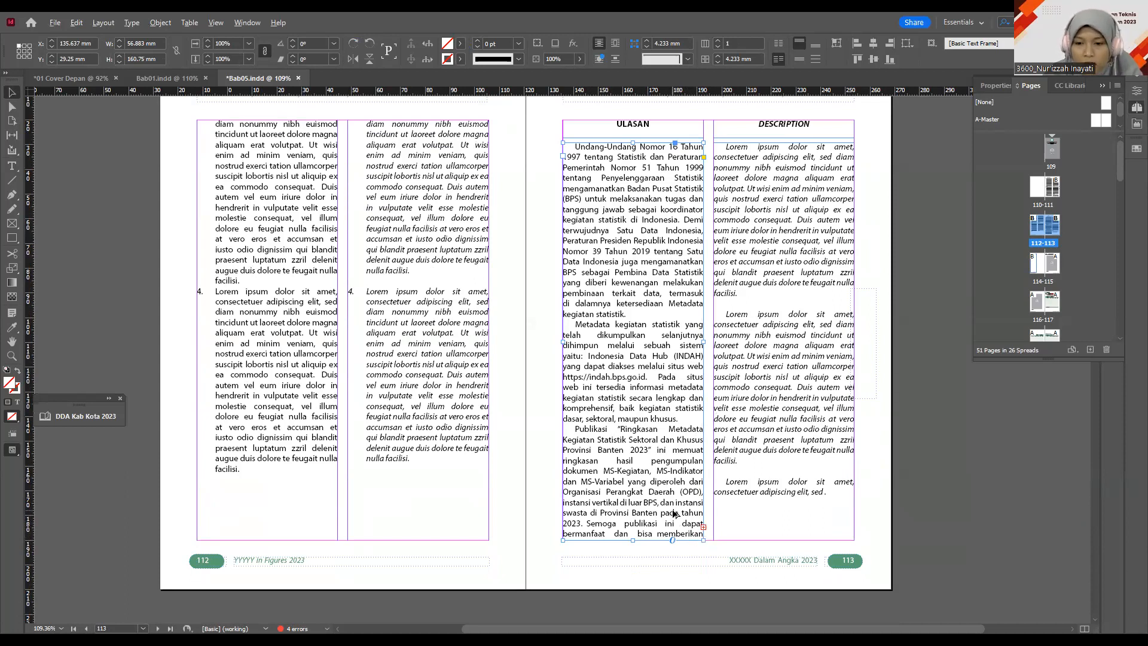
scroll(675, 513, "up", 4)
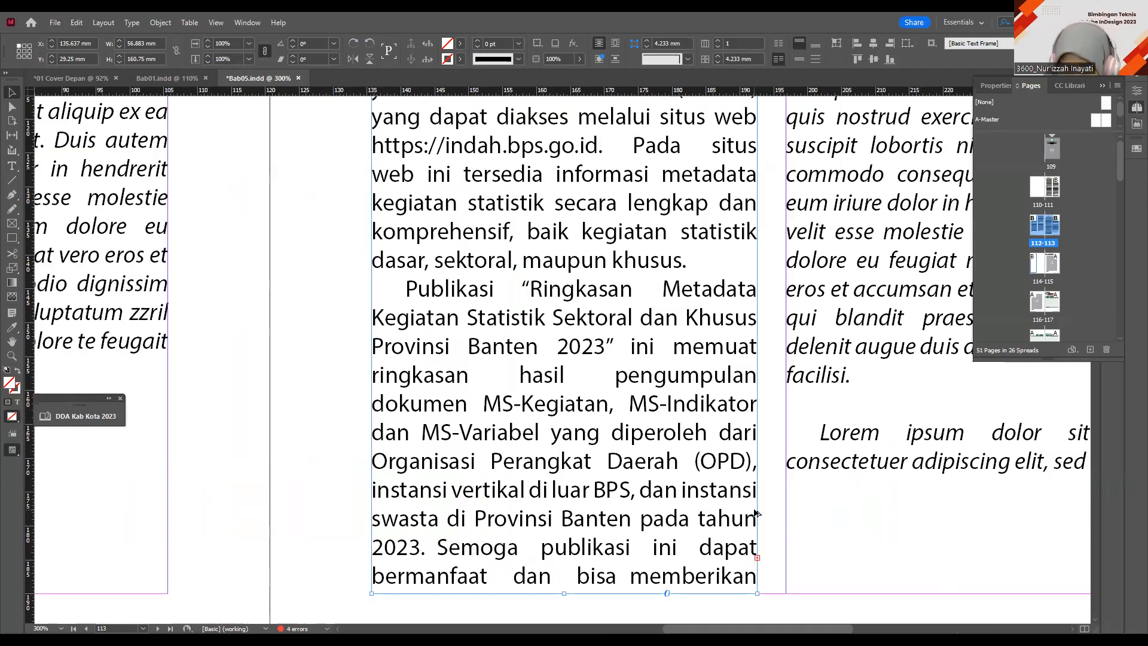
scroll(756, 513, "down", 3)
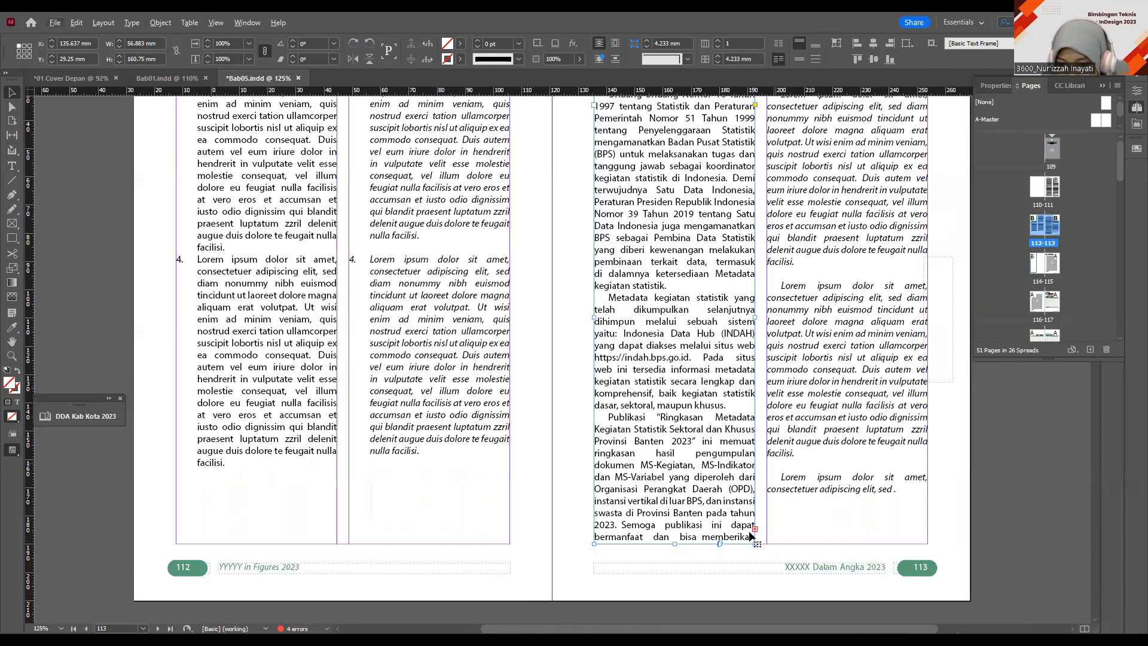
scroll(754, 526, "down", 5)
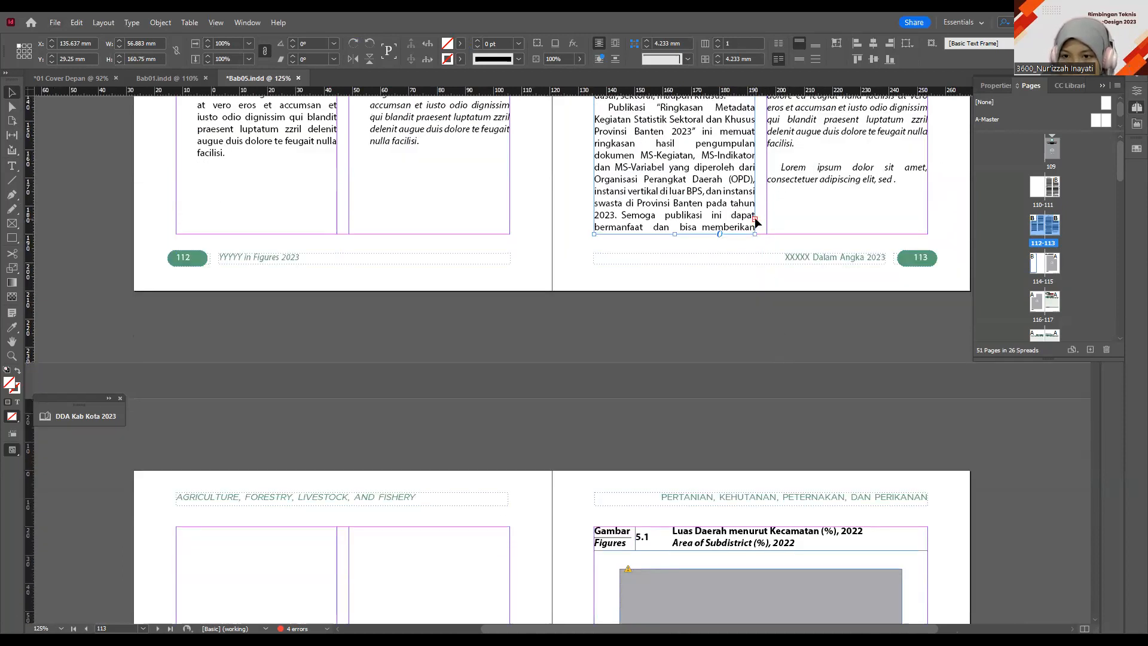
left_click(755, 220)
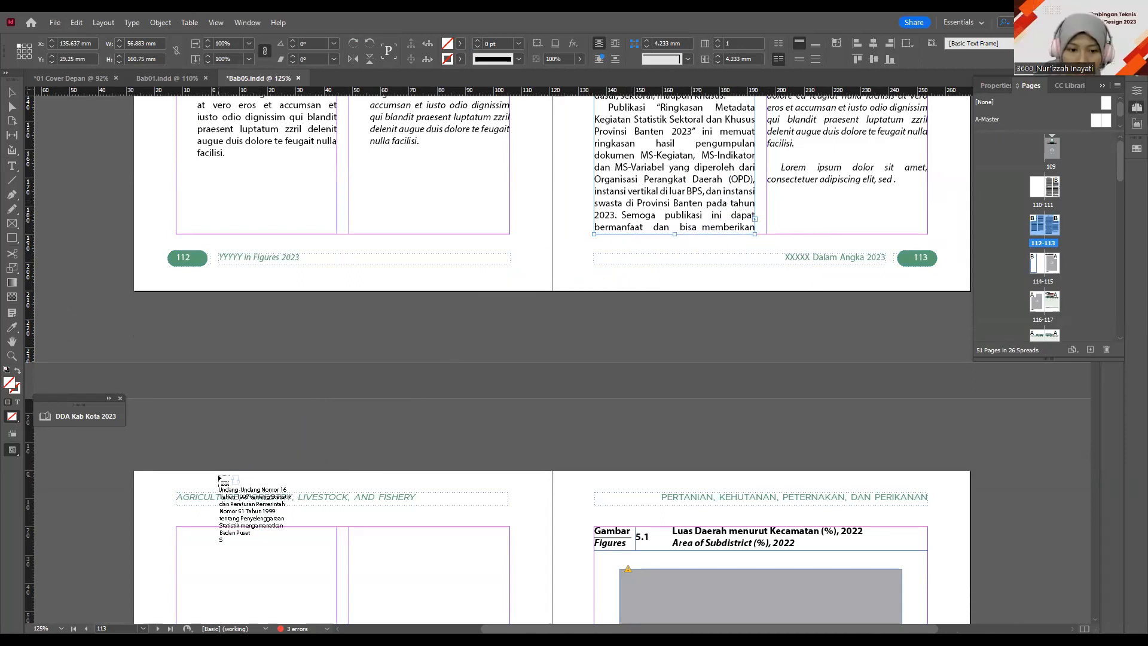
scroll(219, 473, "down", 2)
scroll(192, 412, "down", 2)
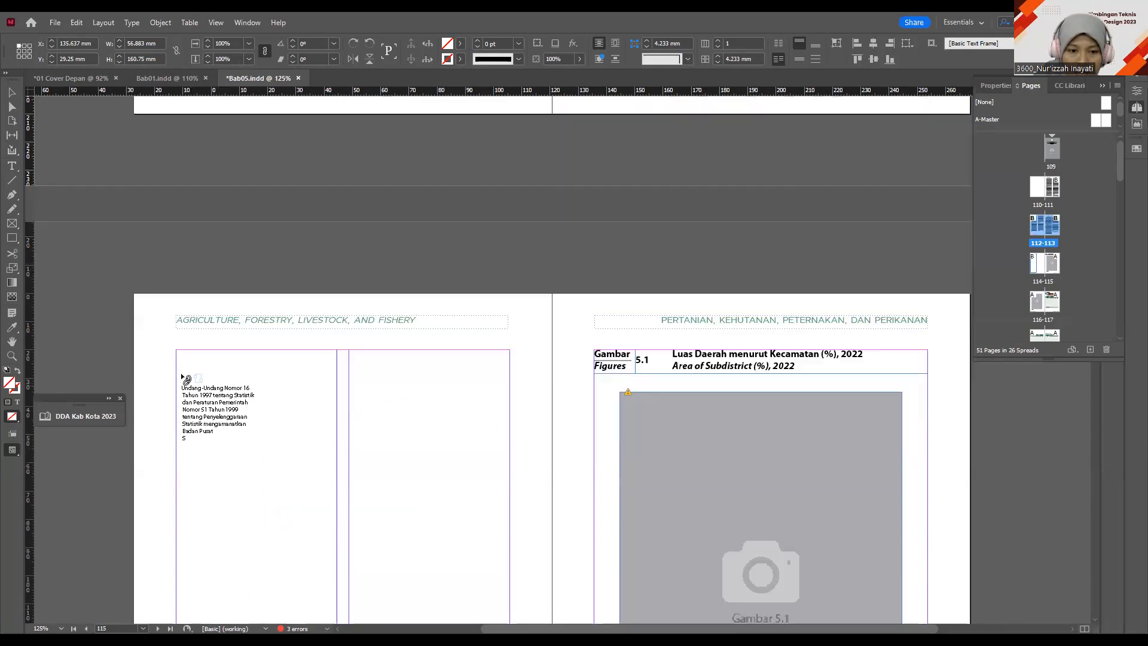
left_click(180, 354)
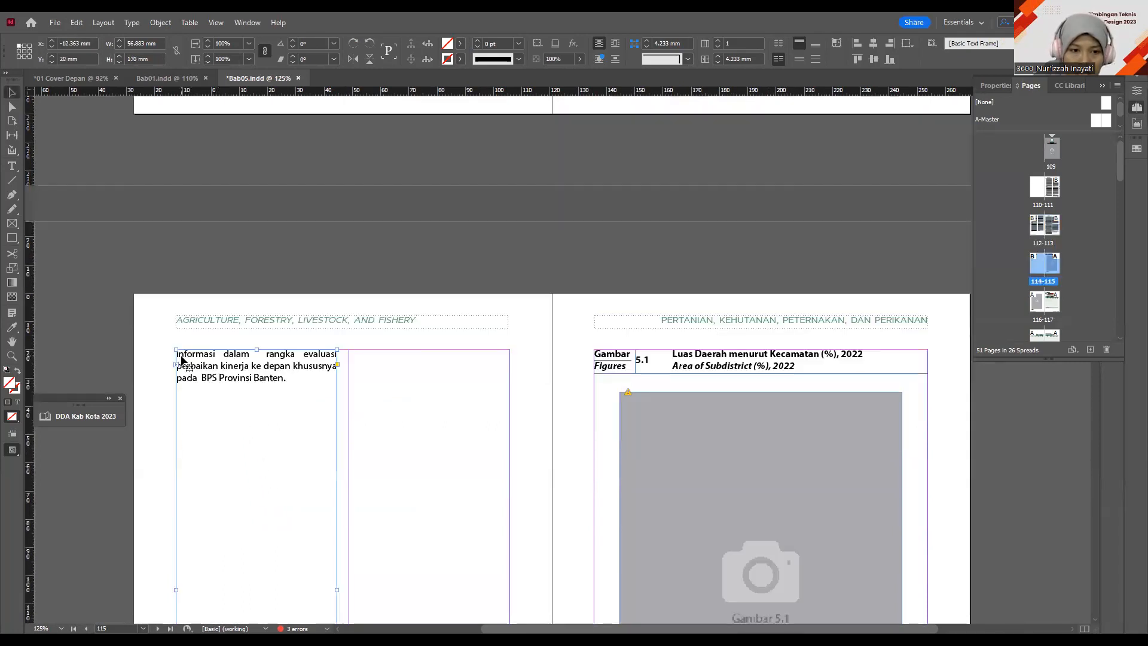
Step: Check how the ULASAN text runs from its column on page 113 into the linked frame on page 114
scroll(568, 454, "up", 5)
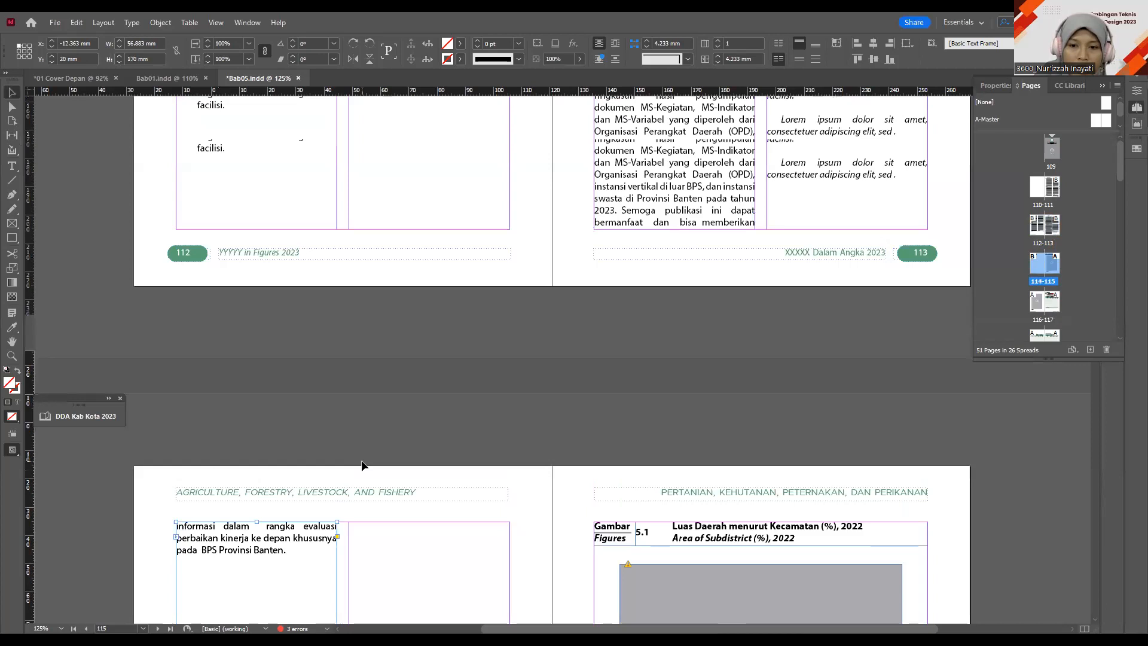
scroll(512, 425, "down", 1)
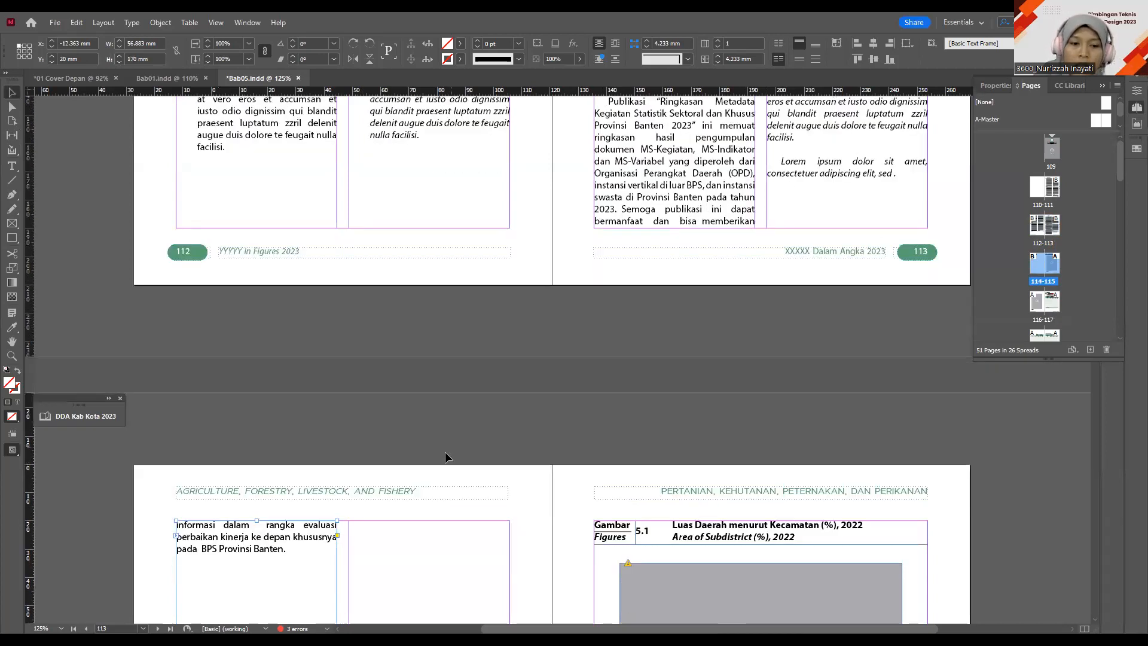
scroll(285, 490, "down", 2)
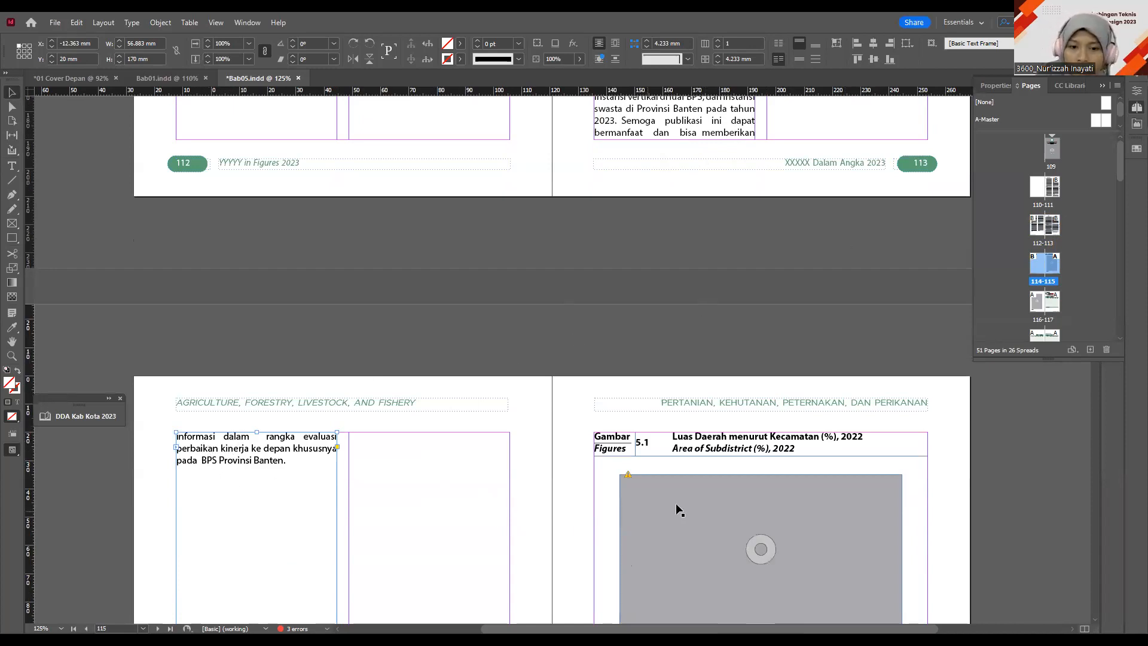
scroll(676, 504, "up", 8)
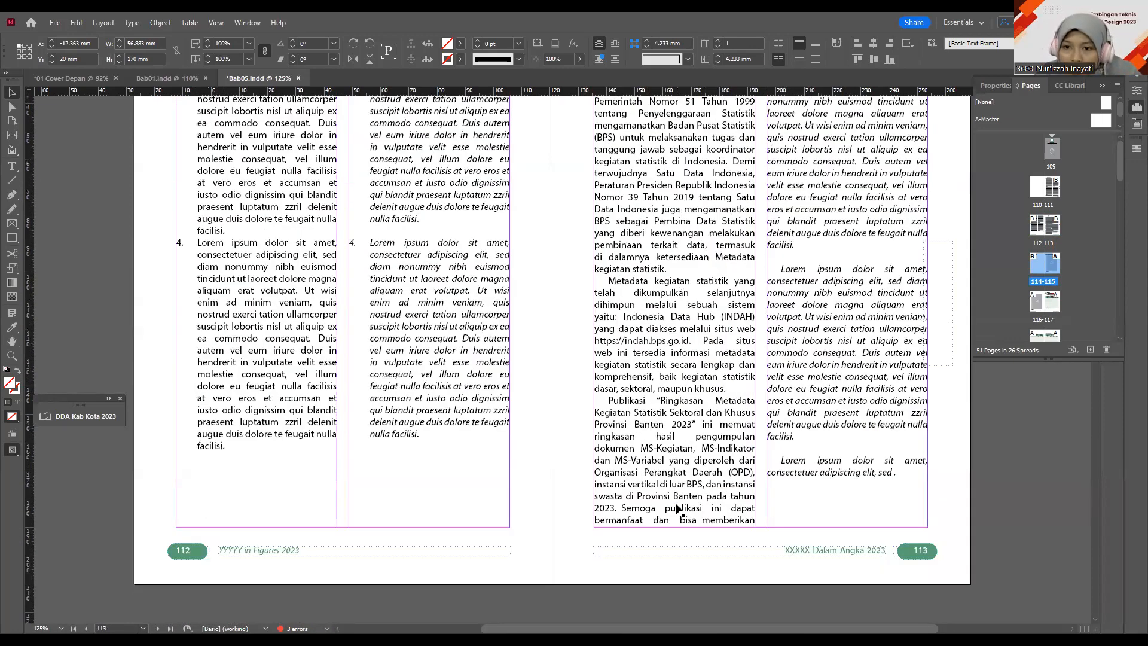
scroll(678, 509, "down", 6)
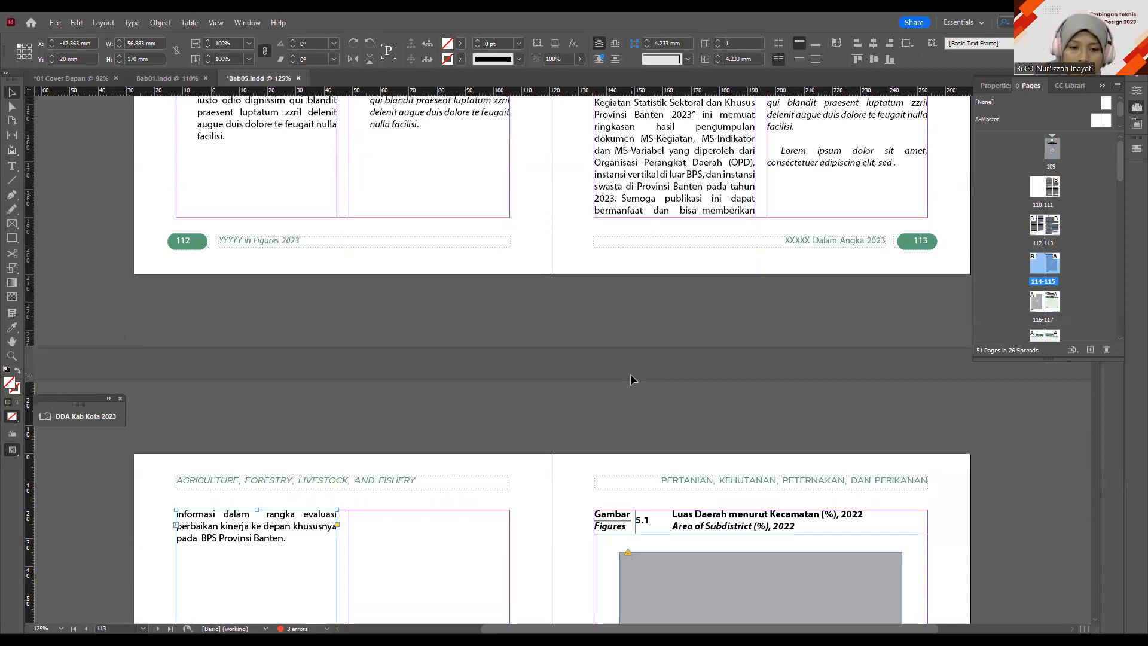
double_click(716, 186)
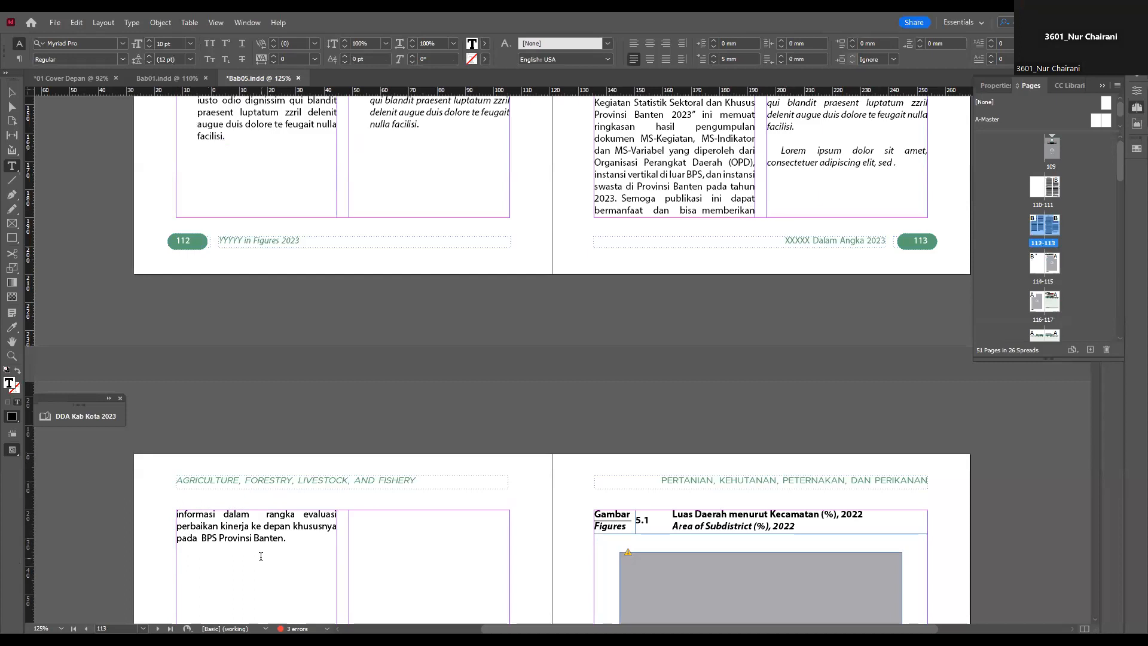
scroll(262, 556, "down", 1)
scroll(262, 556, "up", 2)
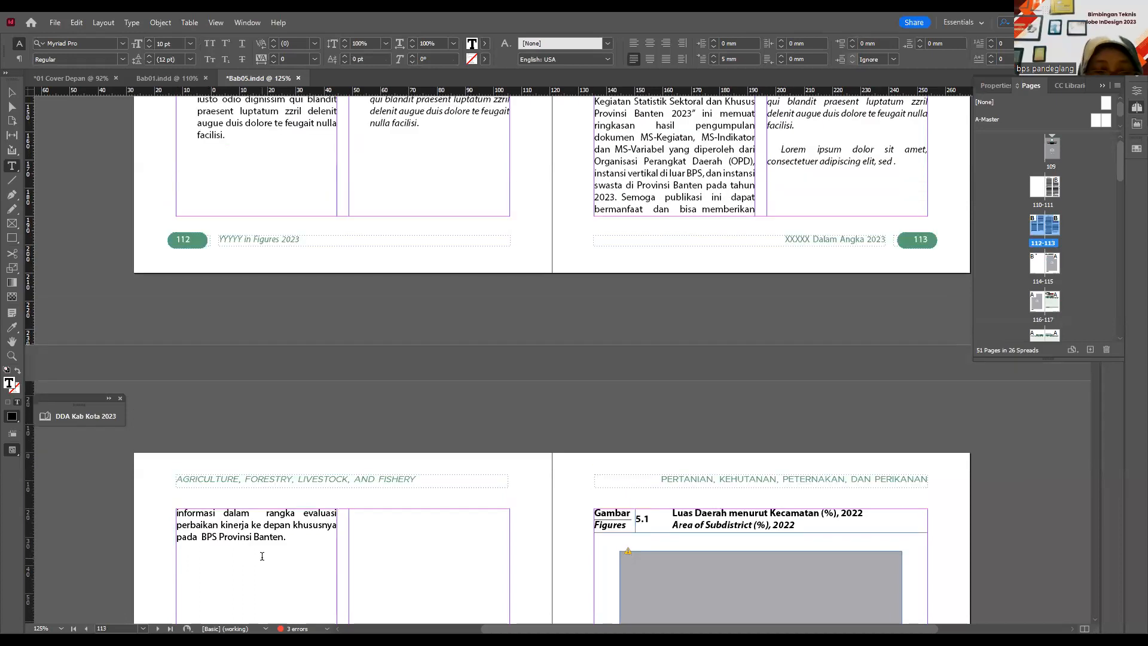
scroll(262, 556, "up", 3)
scroll(262, 556, "down", 12)
scroll(262, 556, "up", 2)
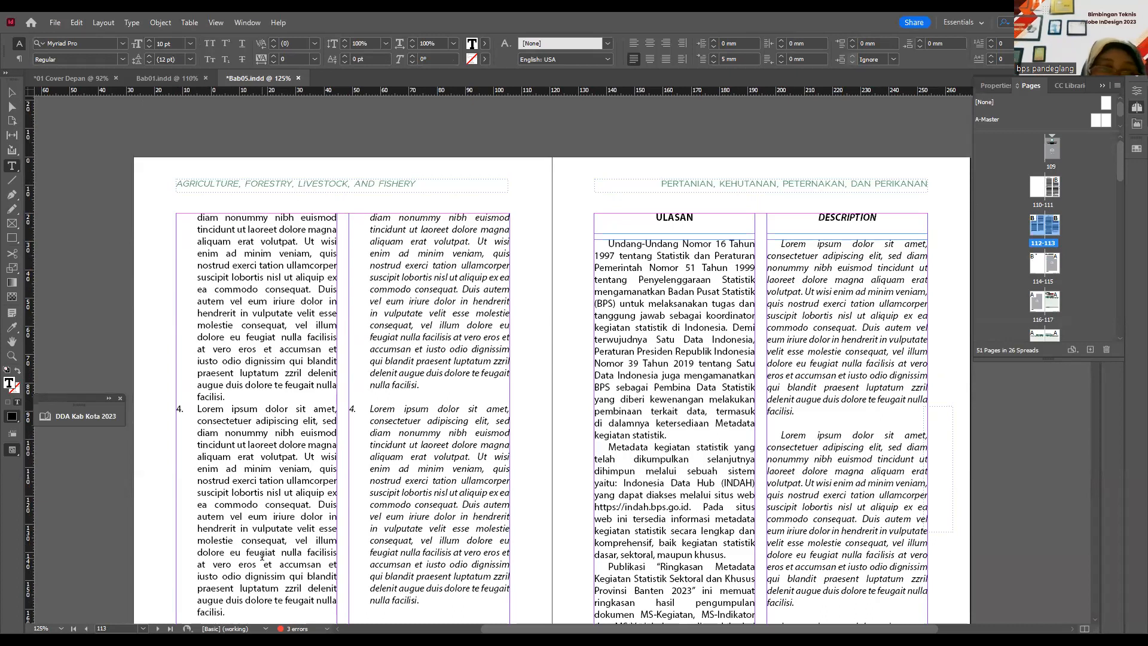
scroll(262, 556, "down", 1)
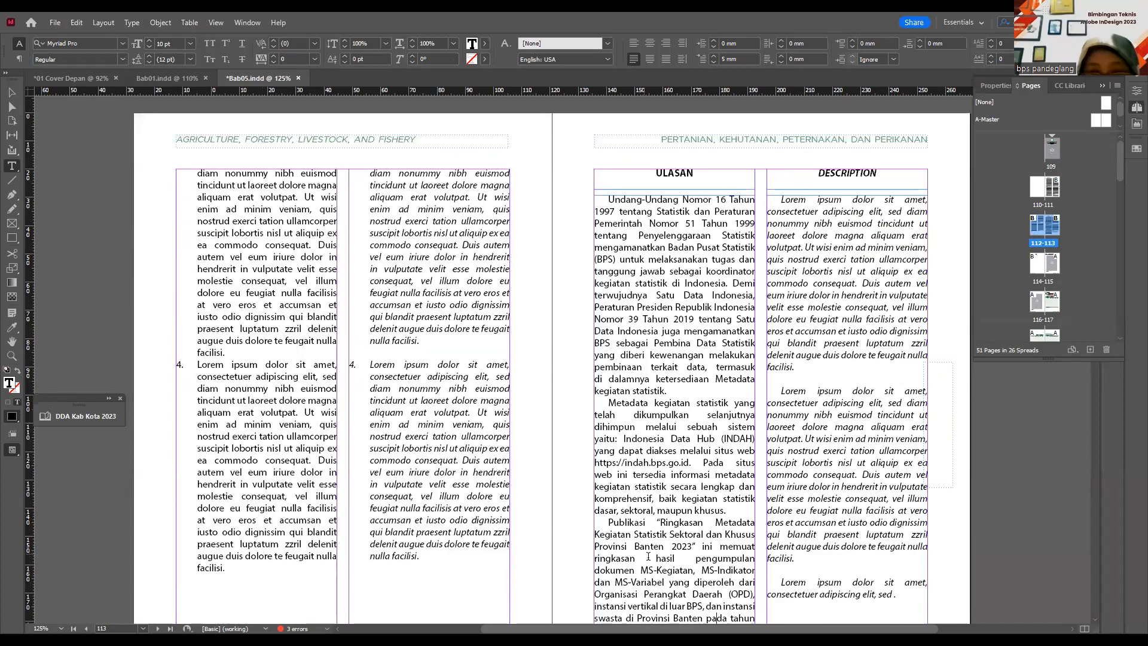
Step: Collapse the expanded Pages panel and bring the chapter 05 divider on page 109 into view
scroll(749, 465, "up", 10)
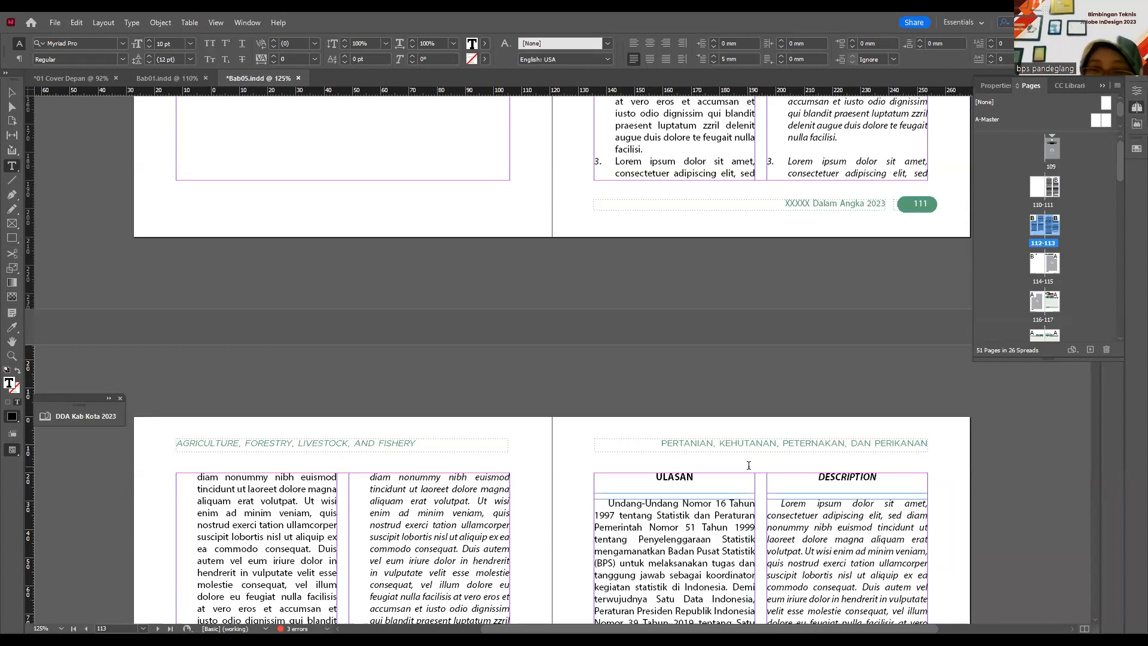
scroll(749, 465, "up", 10)
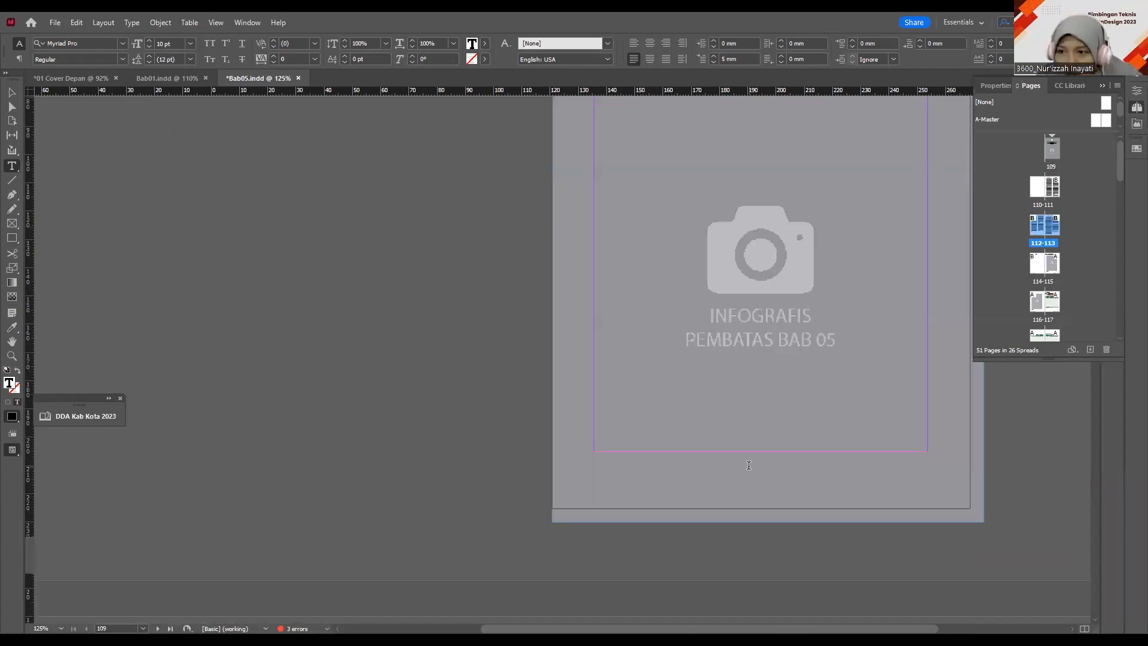
double_click(1099, 85)
scroll(654, 608, "down", 3)
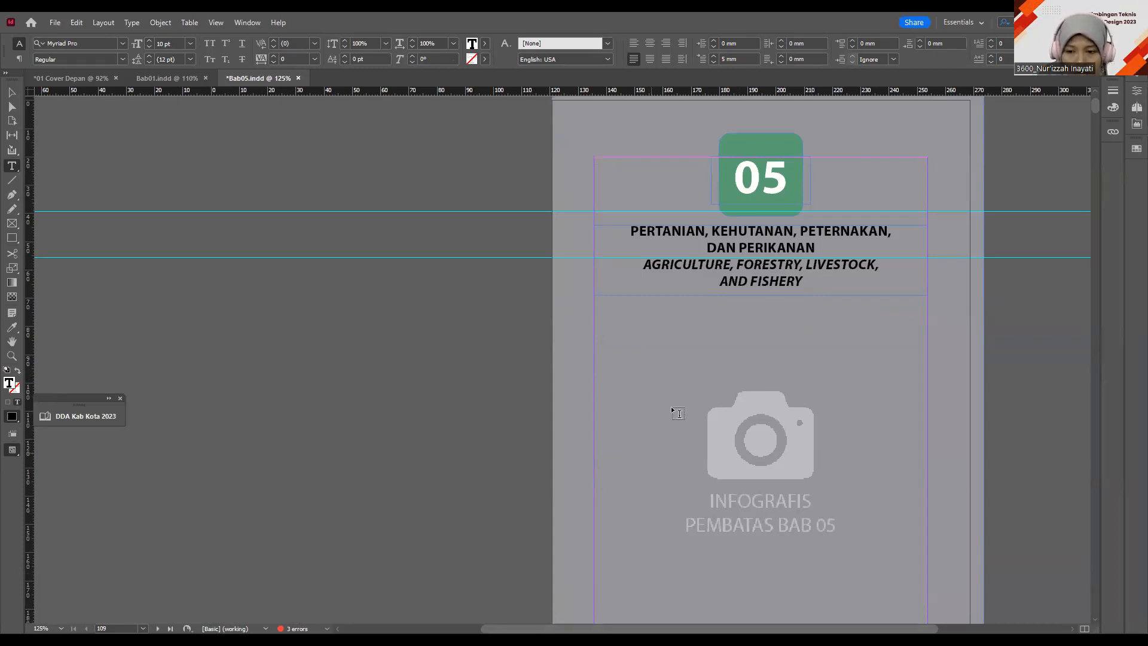
scroll(724, 613, "right", 5)
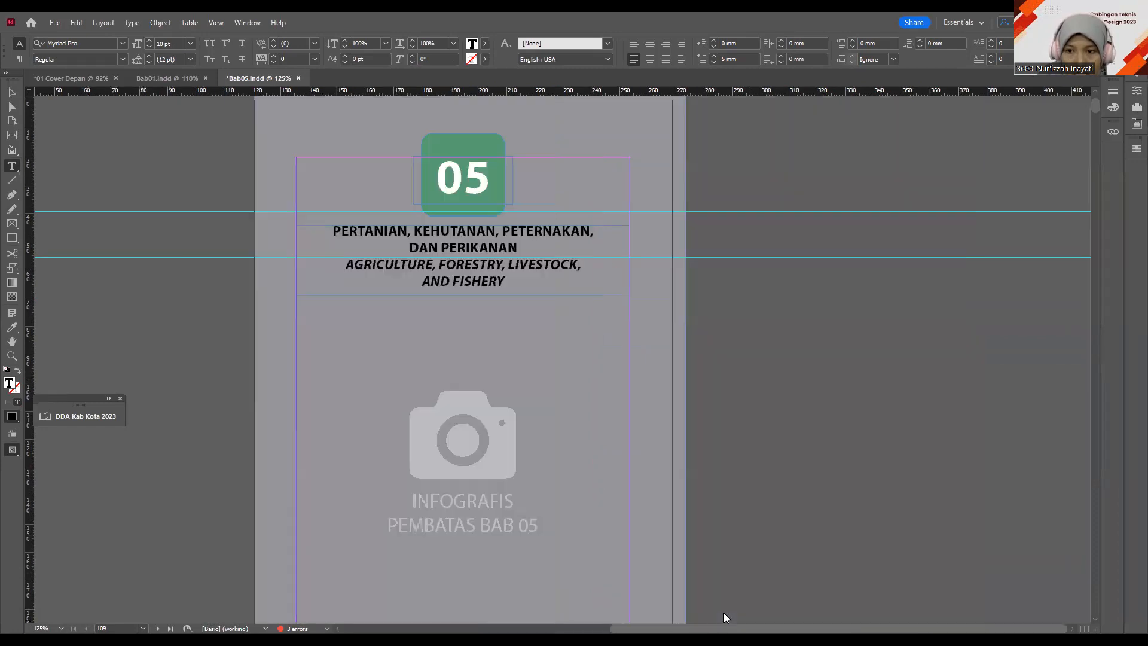
scroll(710, 612, "left", 3)
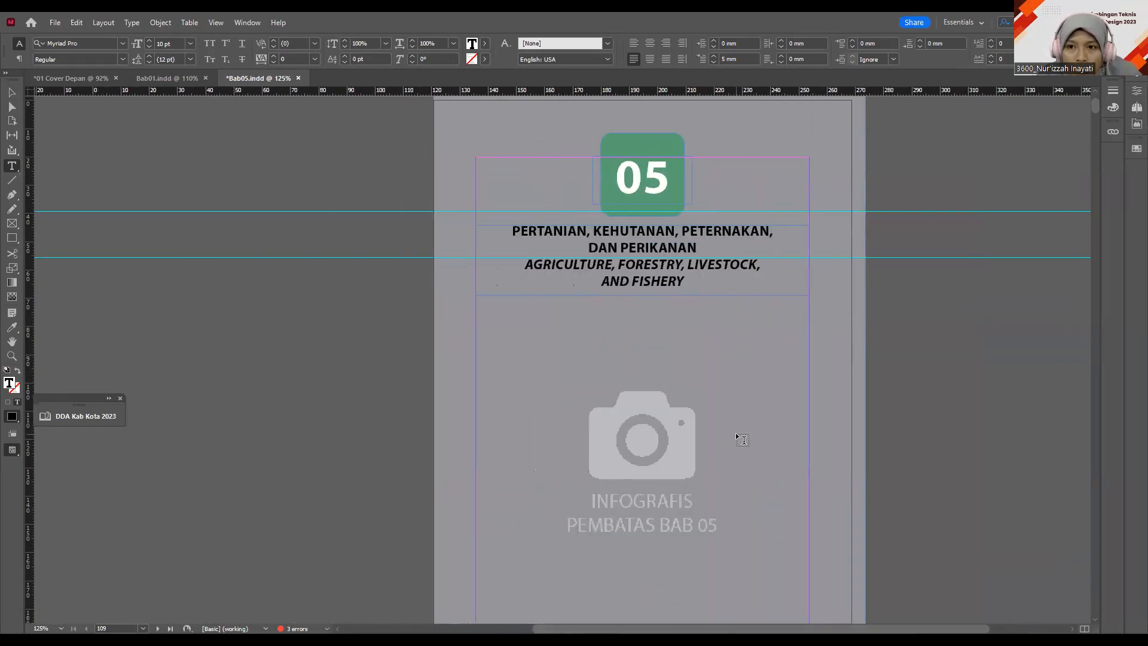
Step: Examine the column layout, running headers and footers of the PENJELASAN TEKNIS and ULASAN pages 111 to 113
scroll(730, 516, "down", 5)
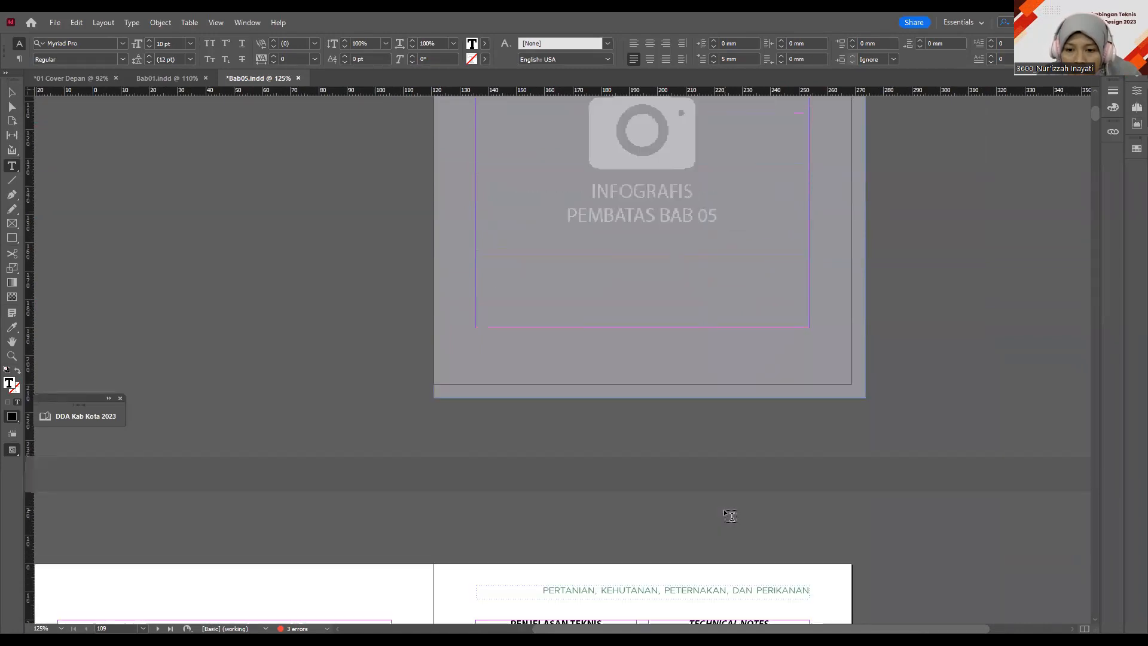
scroll(731, 516, "down", 3)
scroll(731, 516, "down", 2)
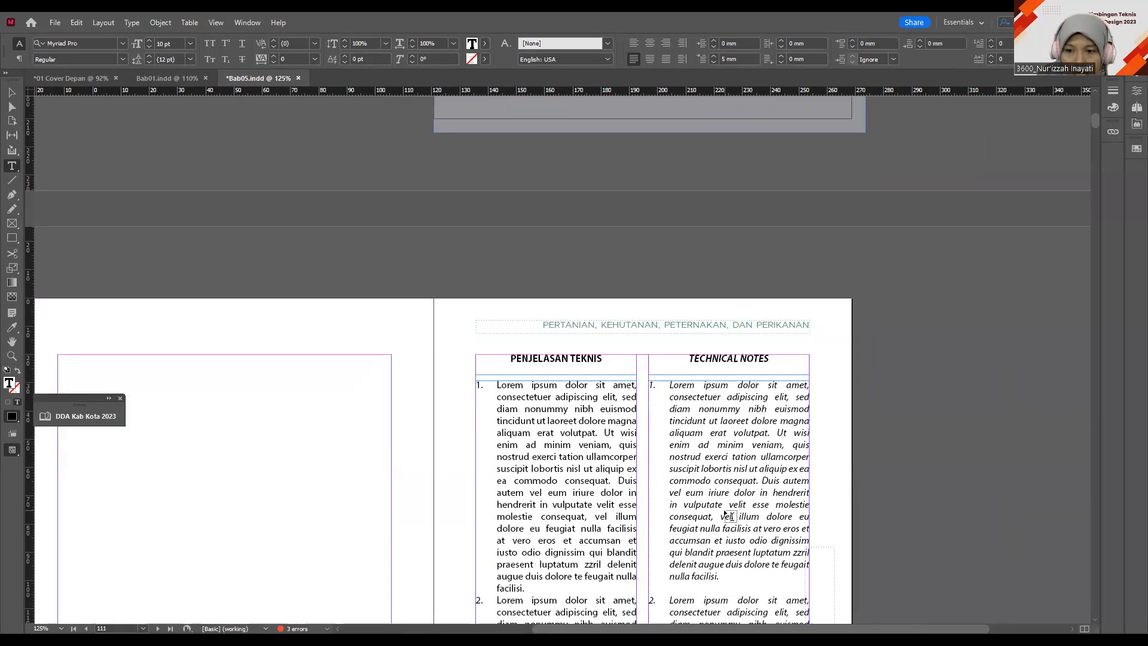
scroll(730, 515, "down", 8)
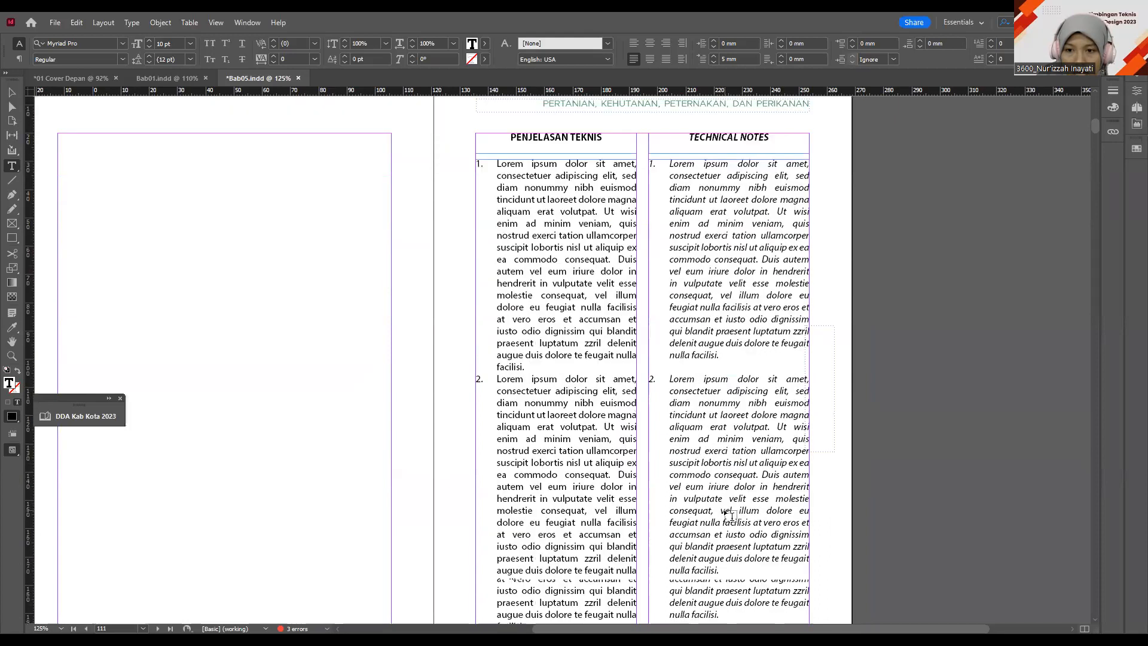
scroll(731, 515, "up", 2)
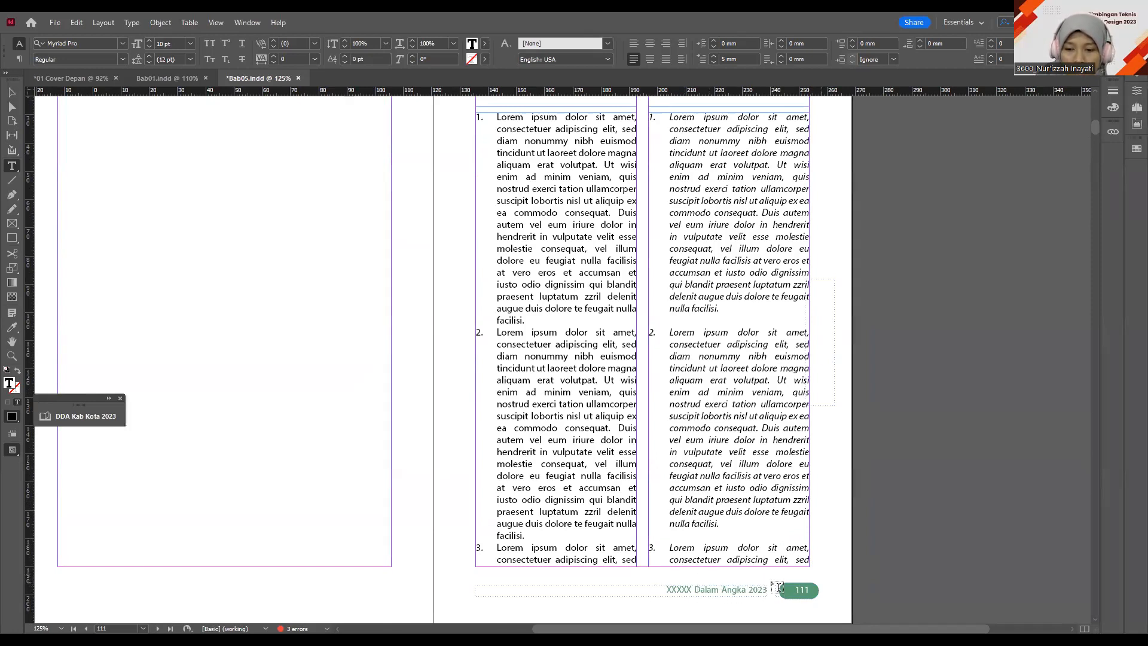
scroll(770, 579, "down", 3)
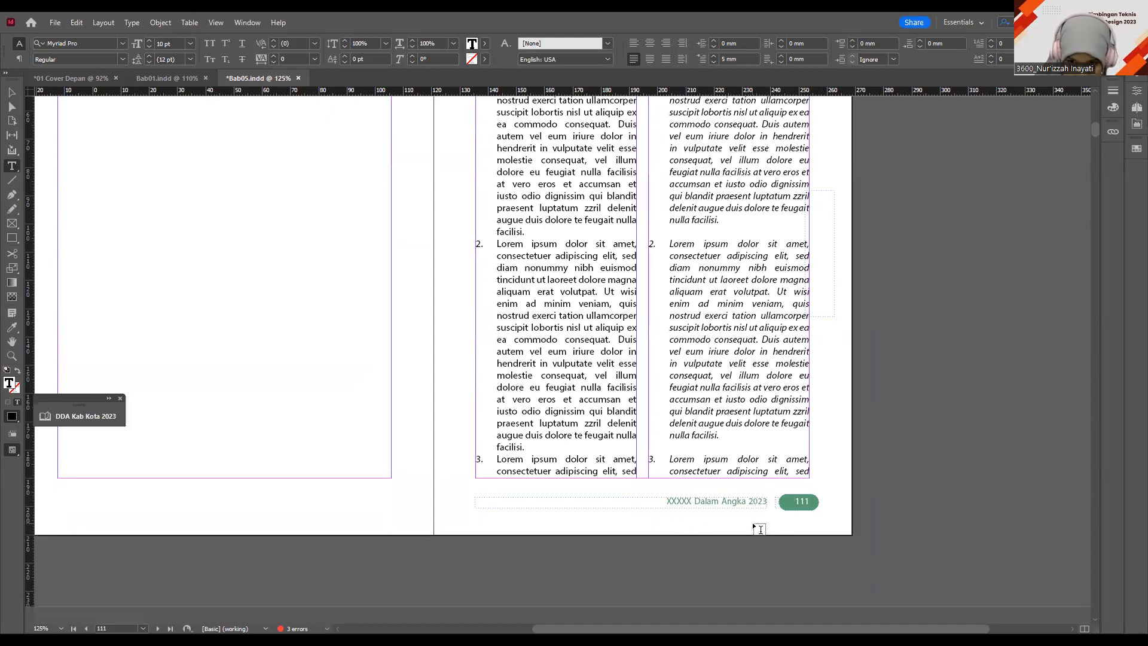
scroll(758, 530, "down", 6)
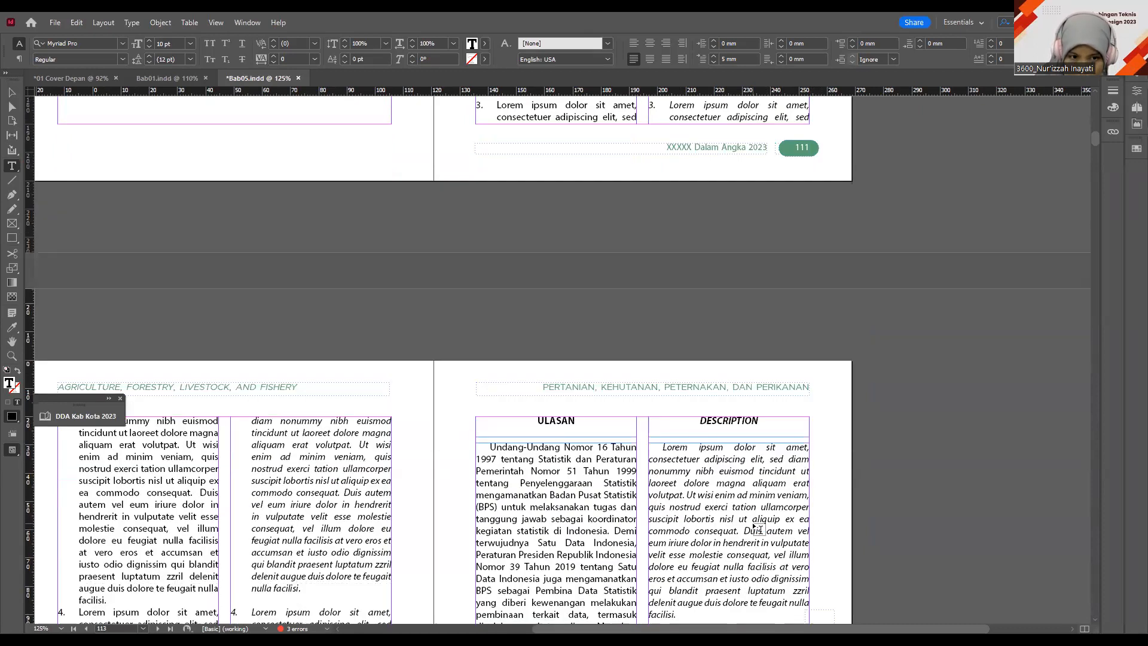
scroll(758, 529, "down", 6)
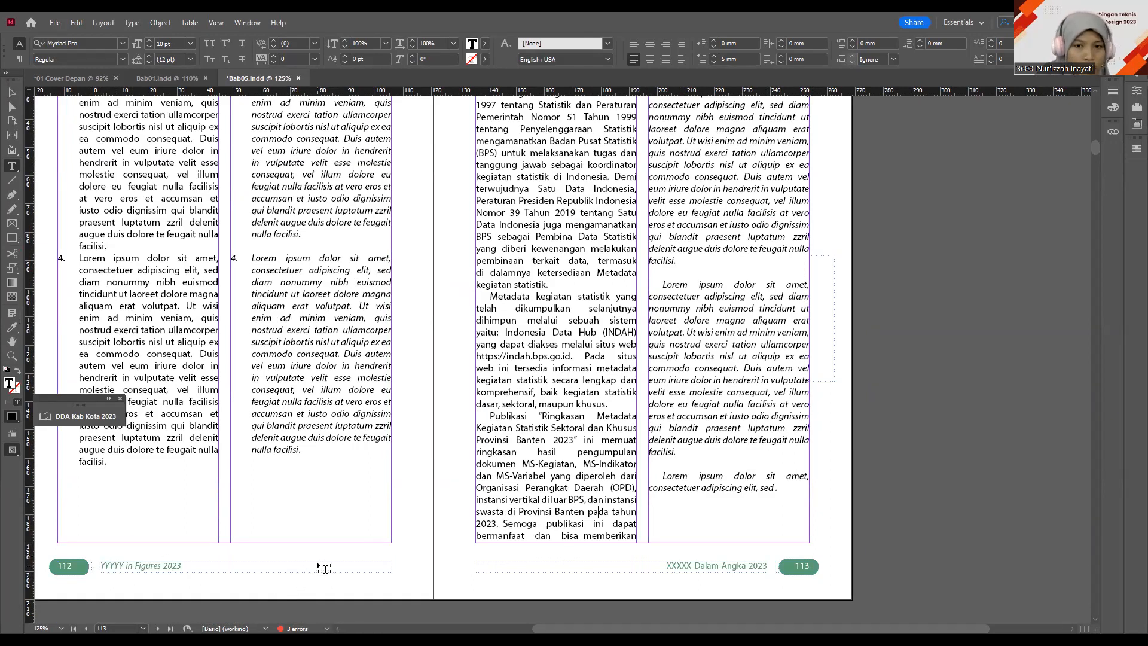
scroll(317, 561, "up", 14)
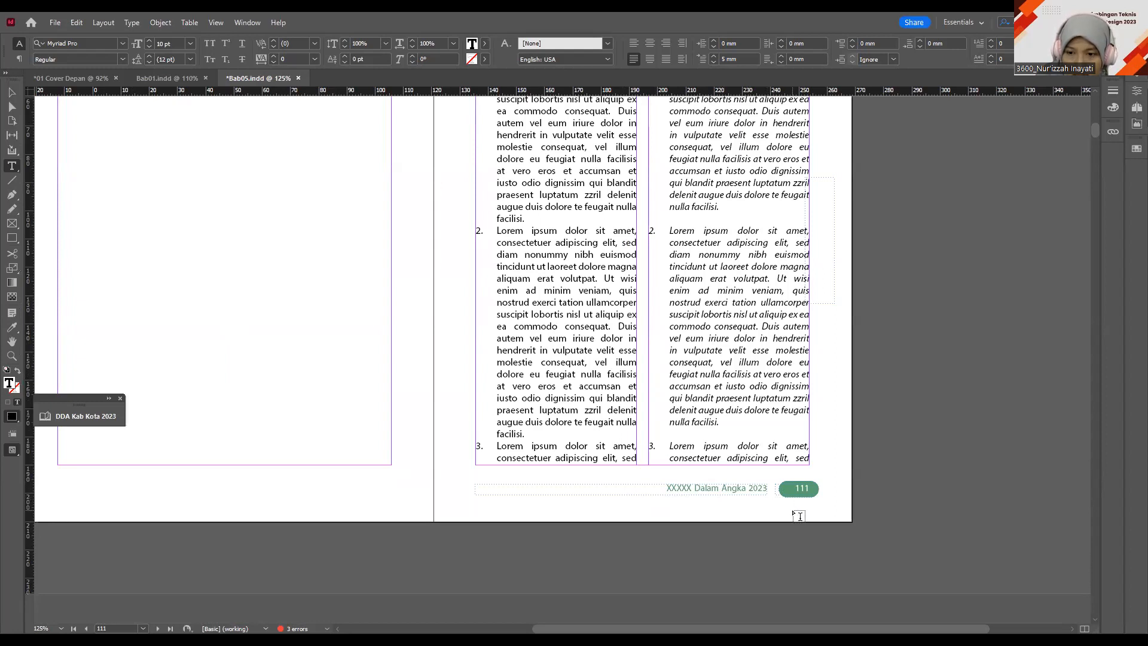
scroll(800, 516, "up", 4)
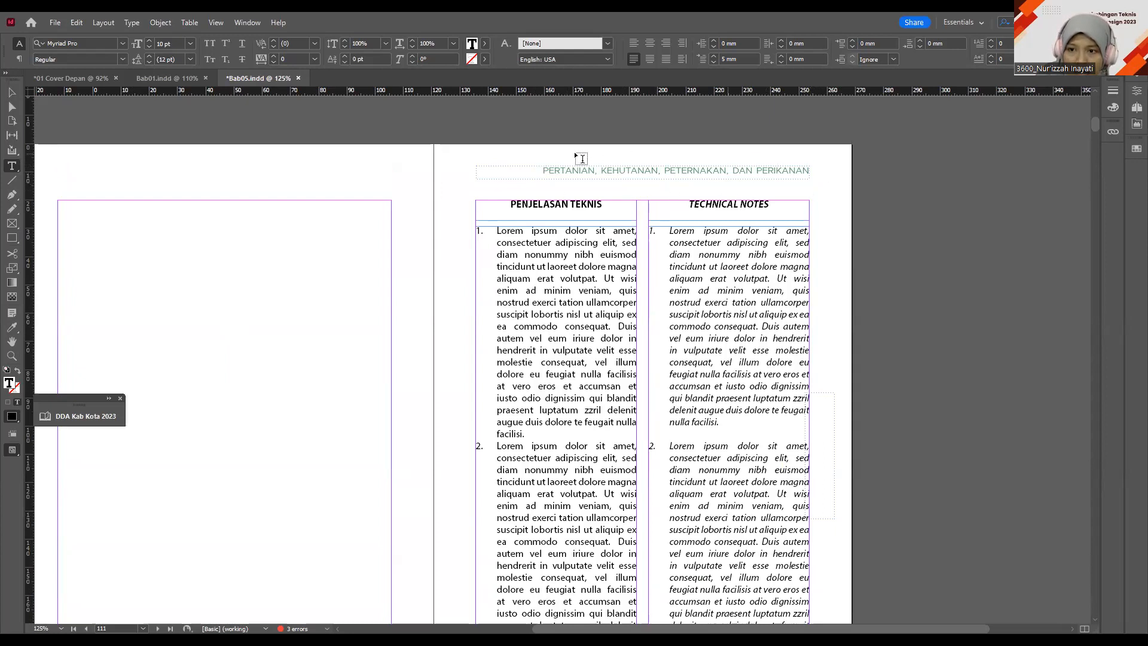
Step: Examine the running header and footer of page 111 against the adjoining pages and the chapter 05 divider
scroll(783, 476, "down", 4)
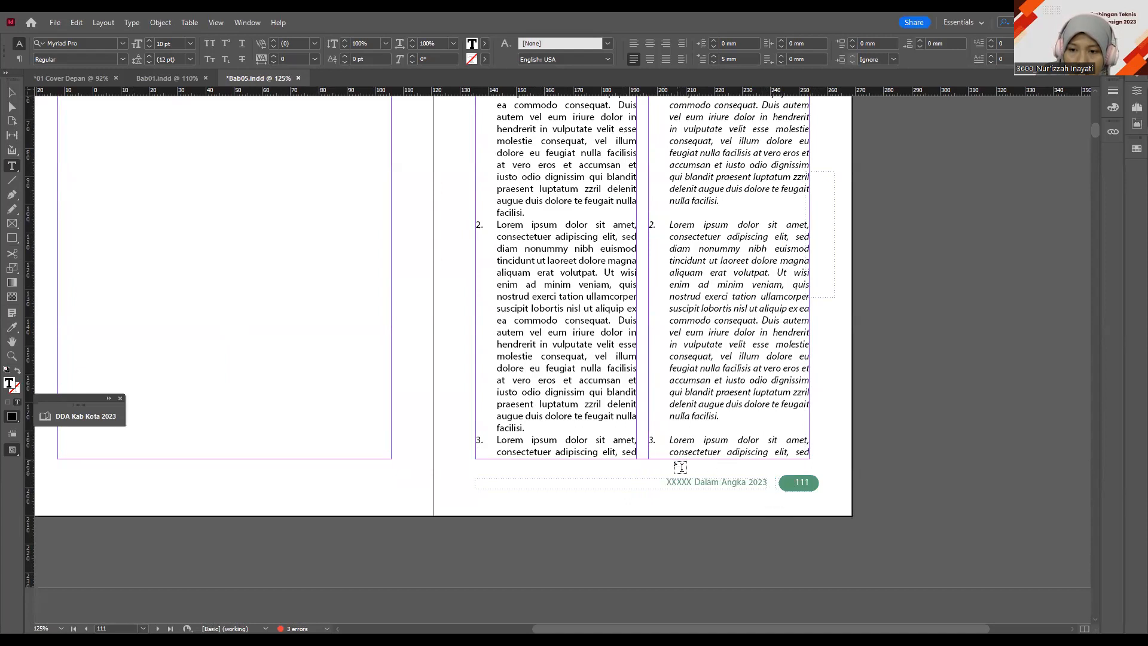
scroll(717, 470, "up", 14)
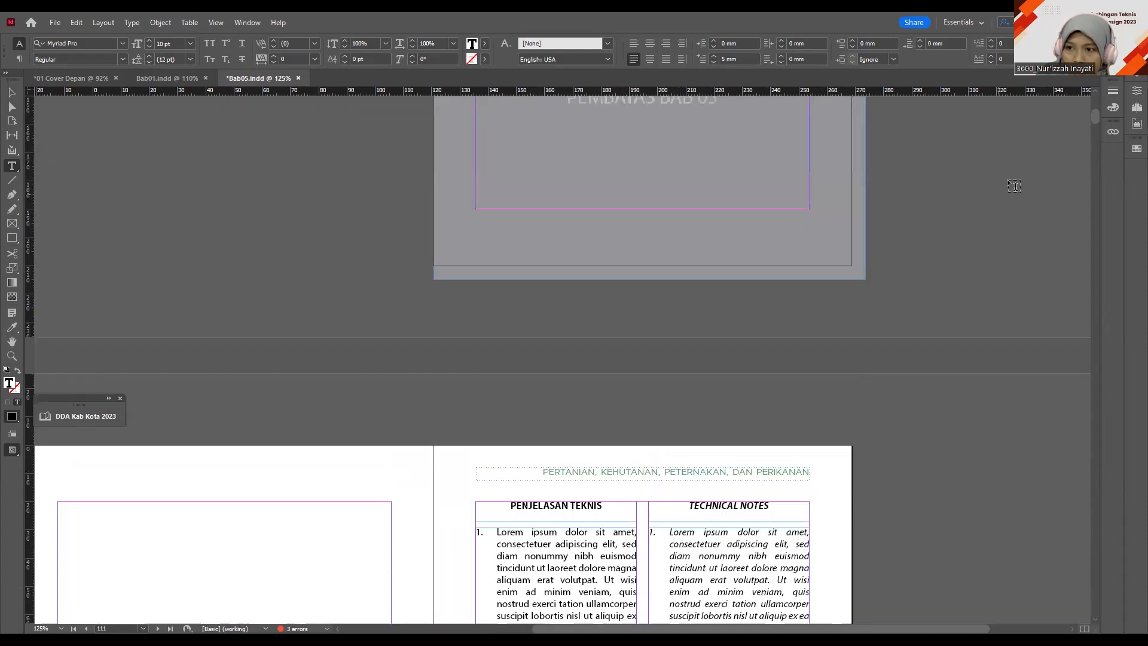
scroll(933, 323, "up", 10)
scroll(834, 361, "down", 12)
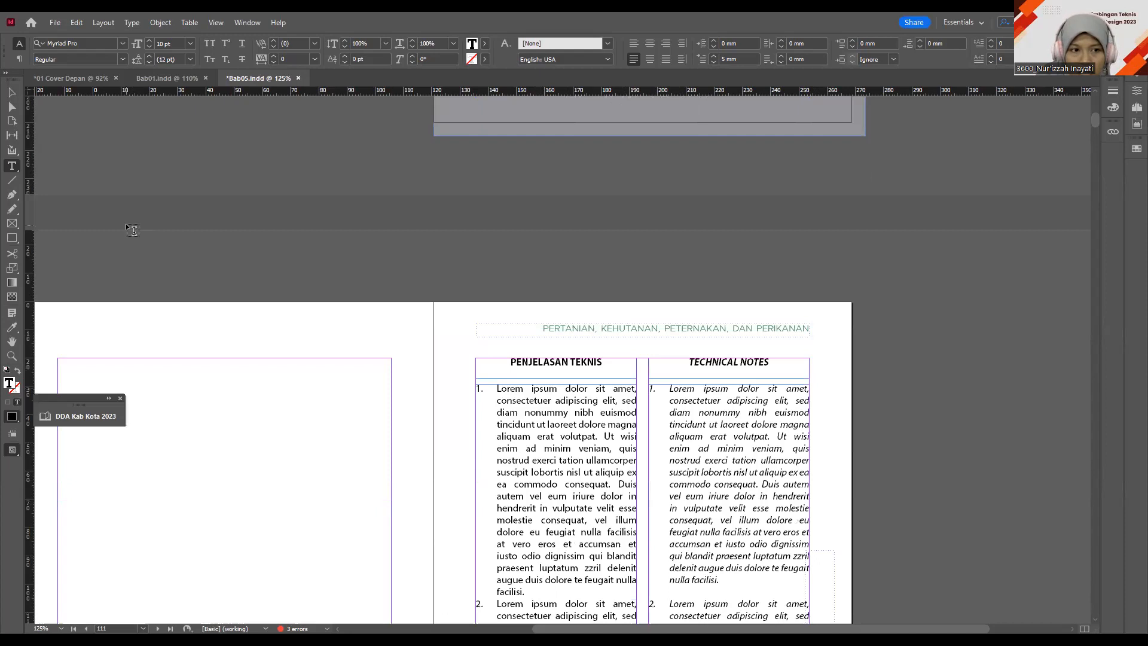
scroll(133, 230, "down", 3)
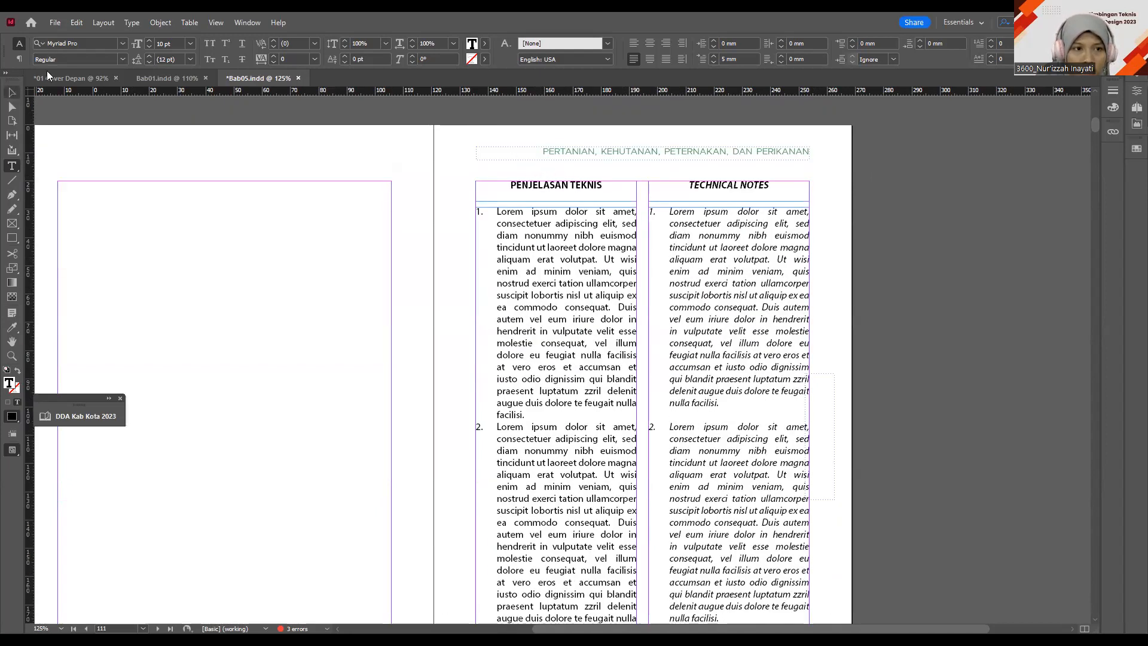
key("v")
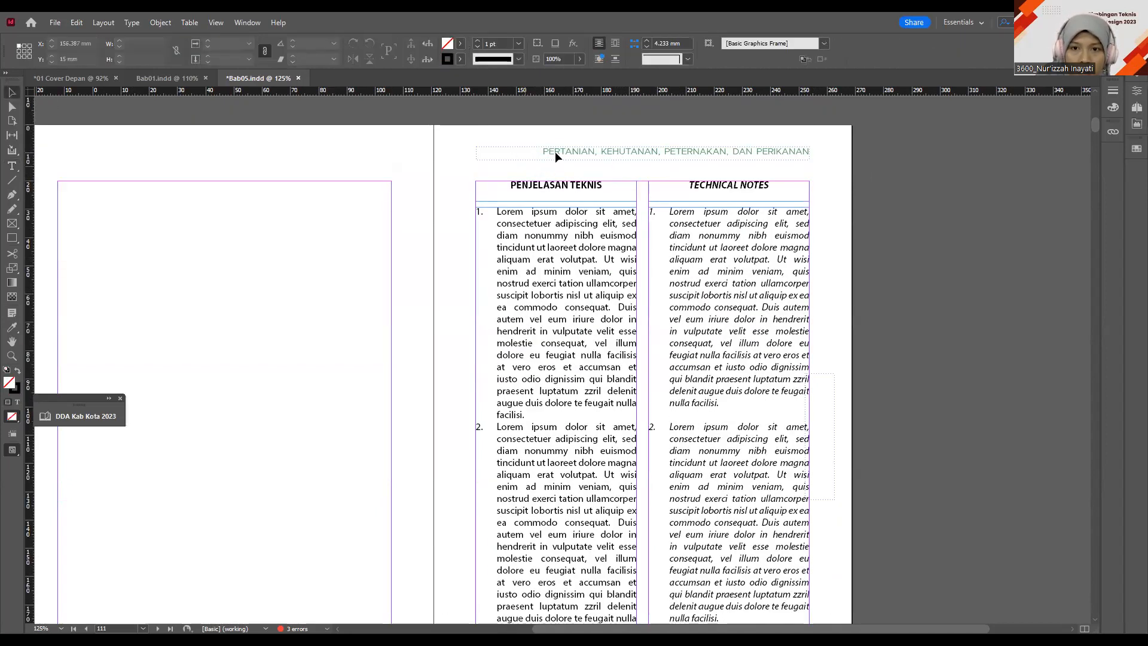
scroll(619, 360, "down", 7)
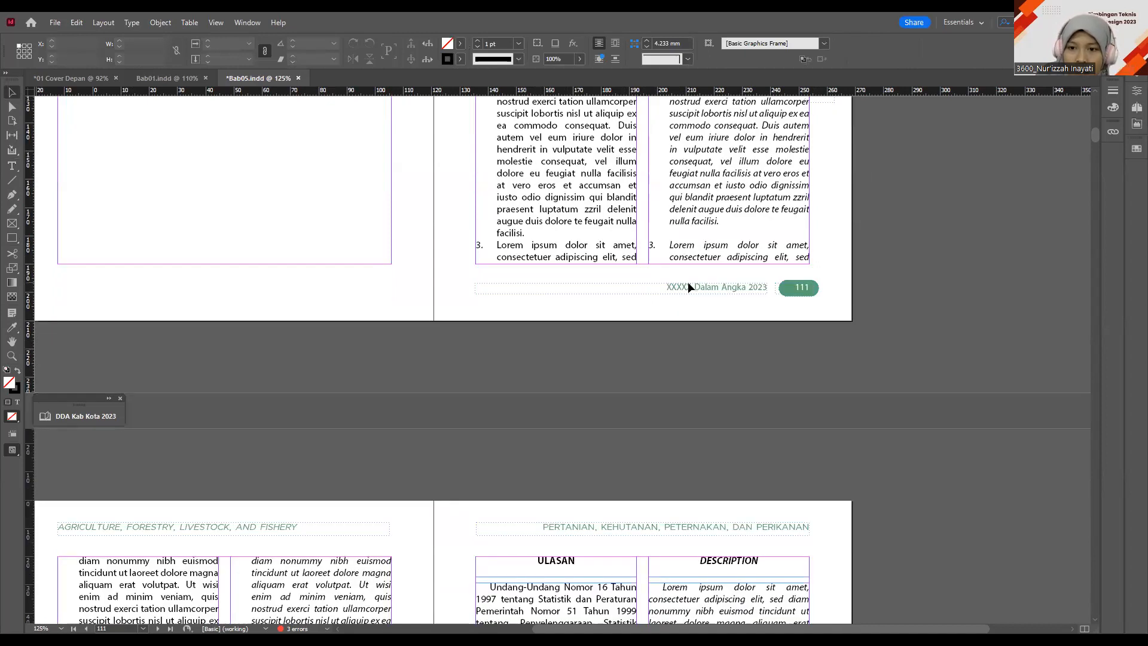
scroll(710, 308, "up", 1)
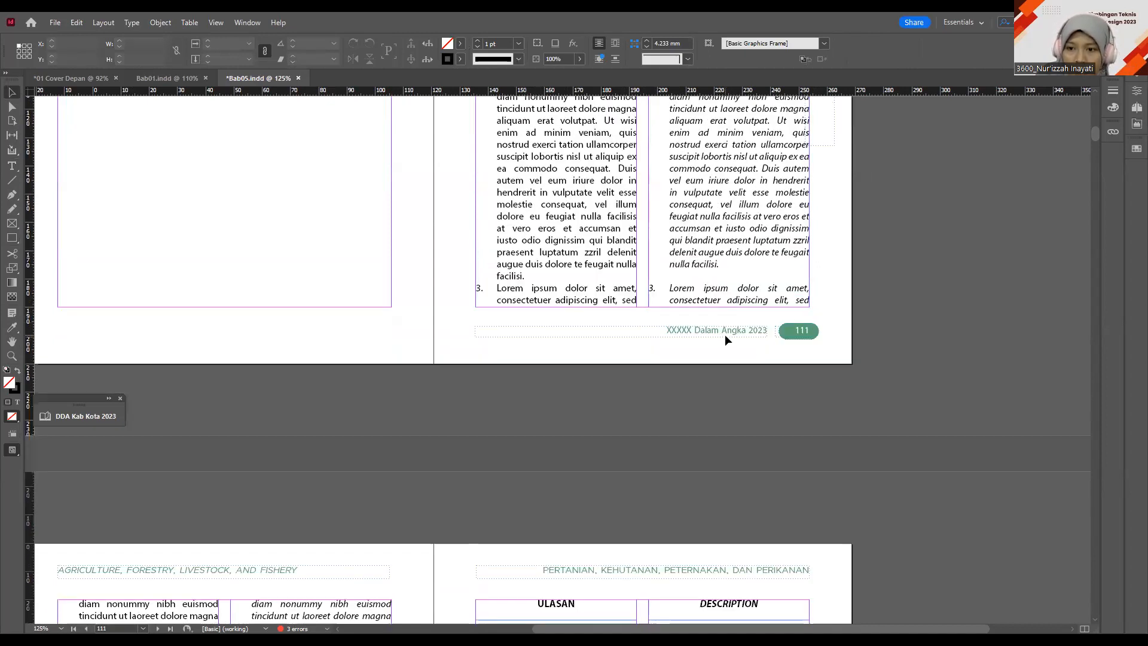
scroll(725, 336, "down", 15)
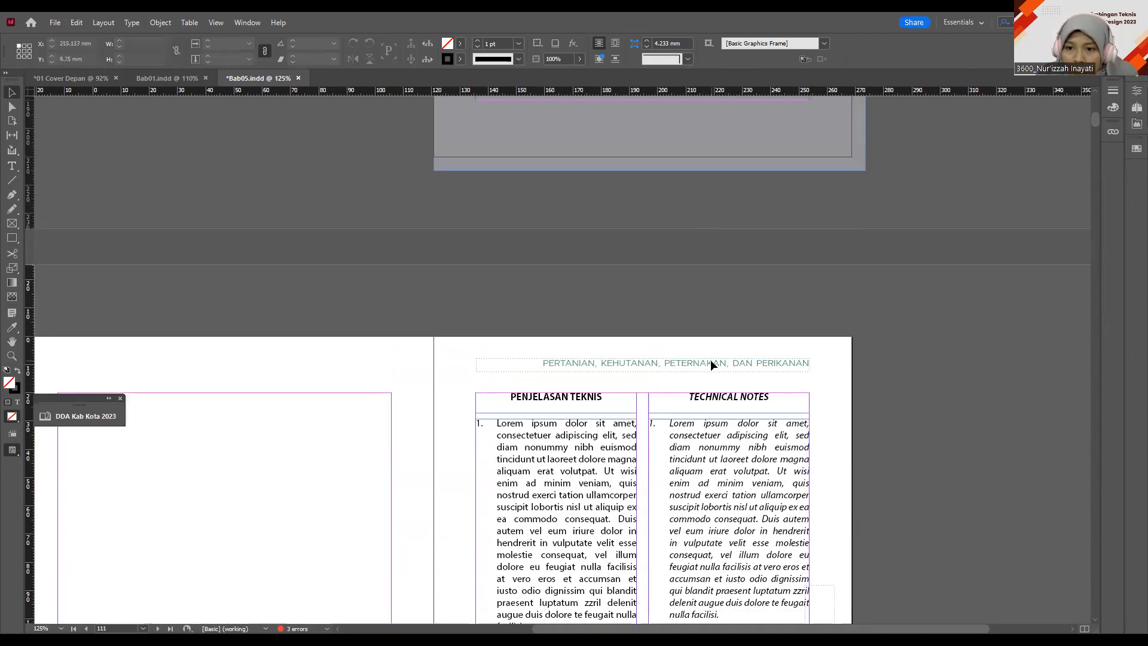
scroll(836, 304, "up", 11)
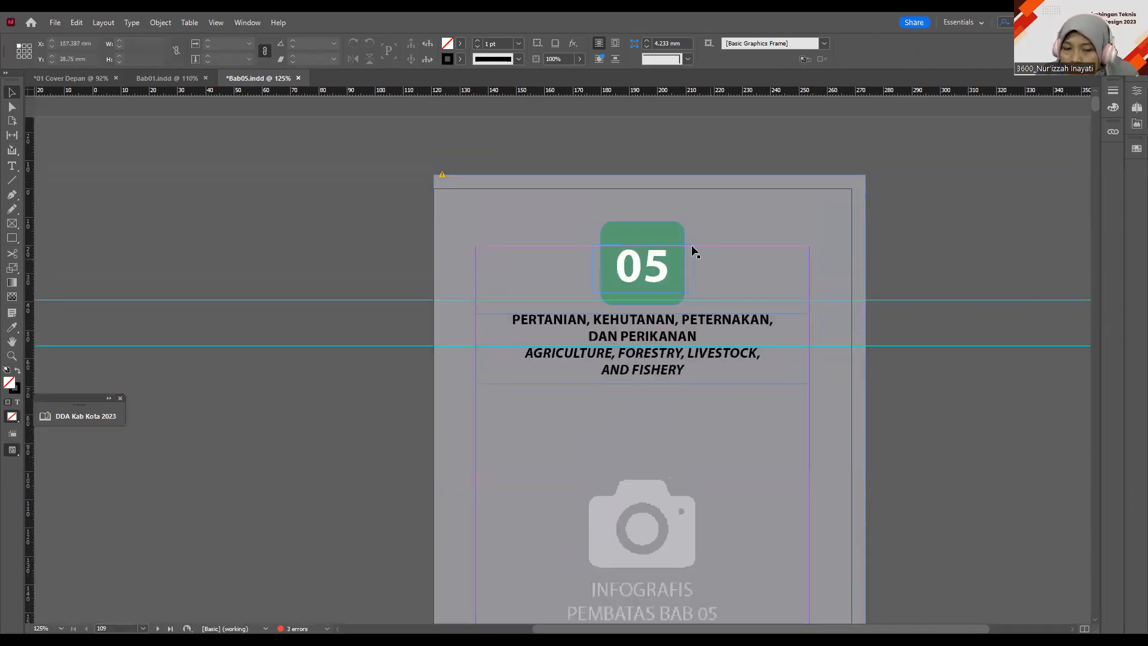
Step: Open the A-Master parent spread and check the header and footer of its left page
left_click(1131, 112)
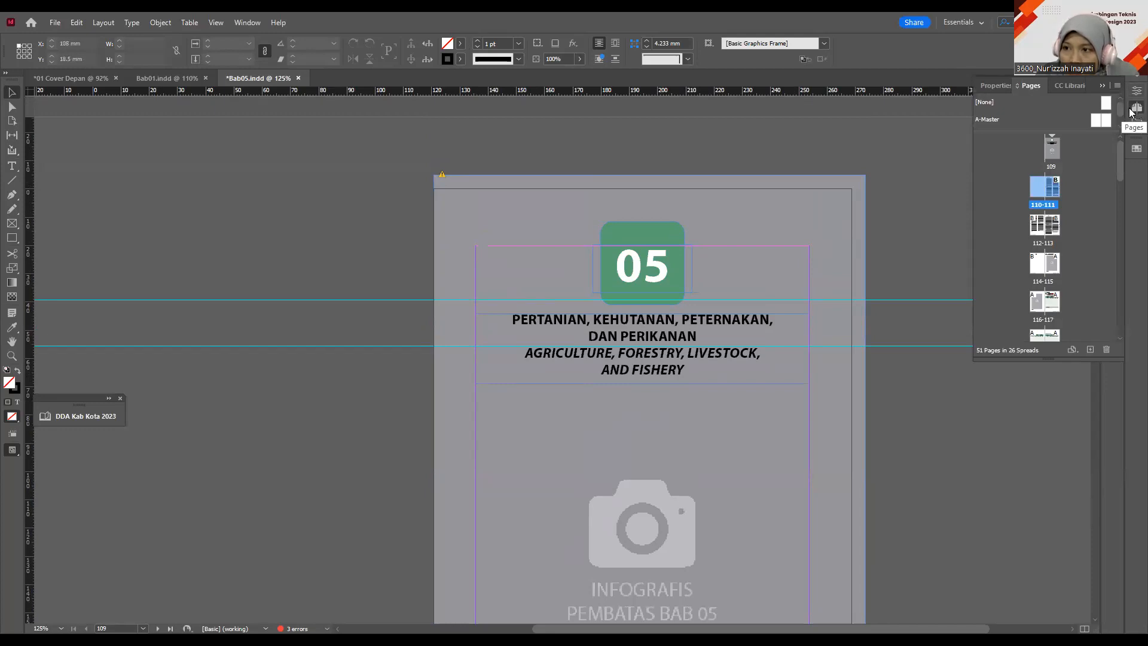
left_click(1131, 113)
left_click(1131, 112)
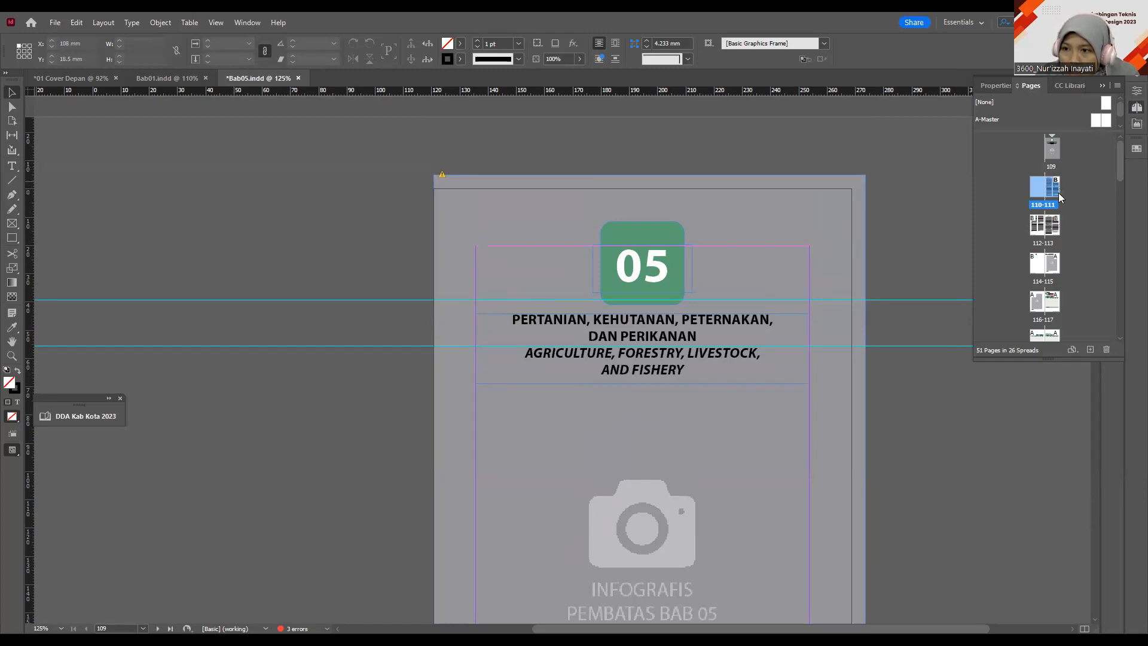
double_click(1098, 122)
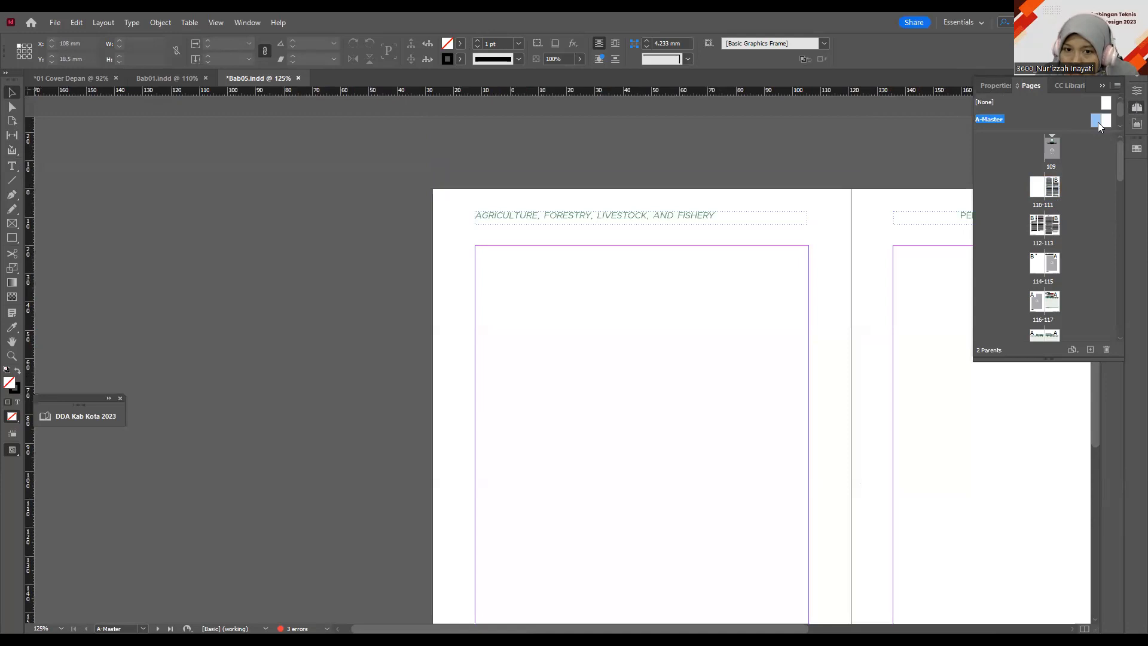
scroll(688, 228, "down", 3)
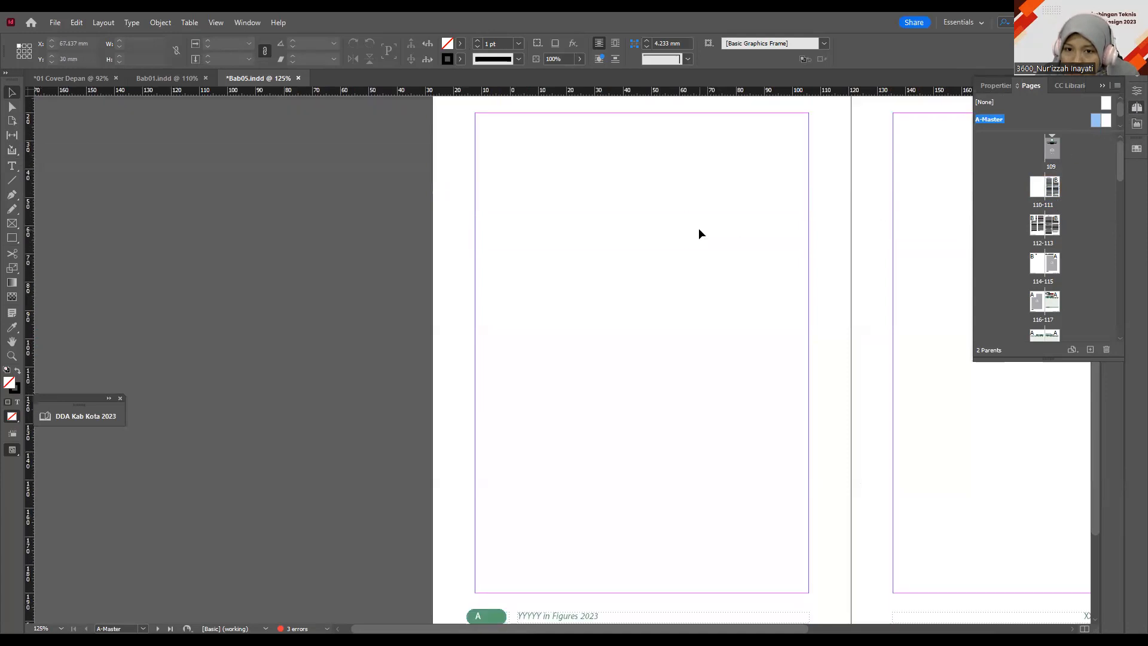
scroll(611, 368, "down", 2)
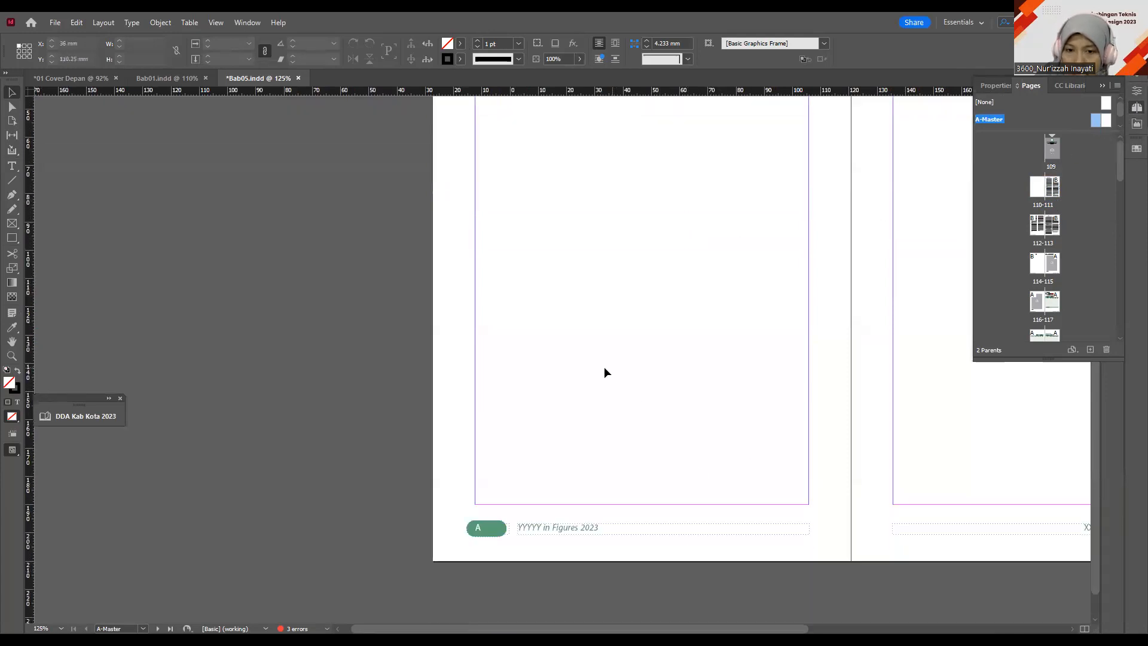
scroll(590, 341, "up", 5)
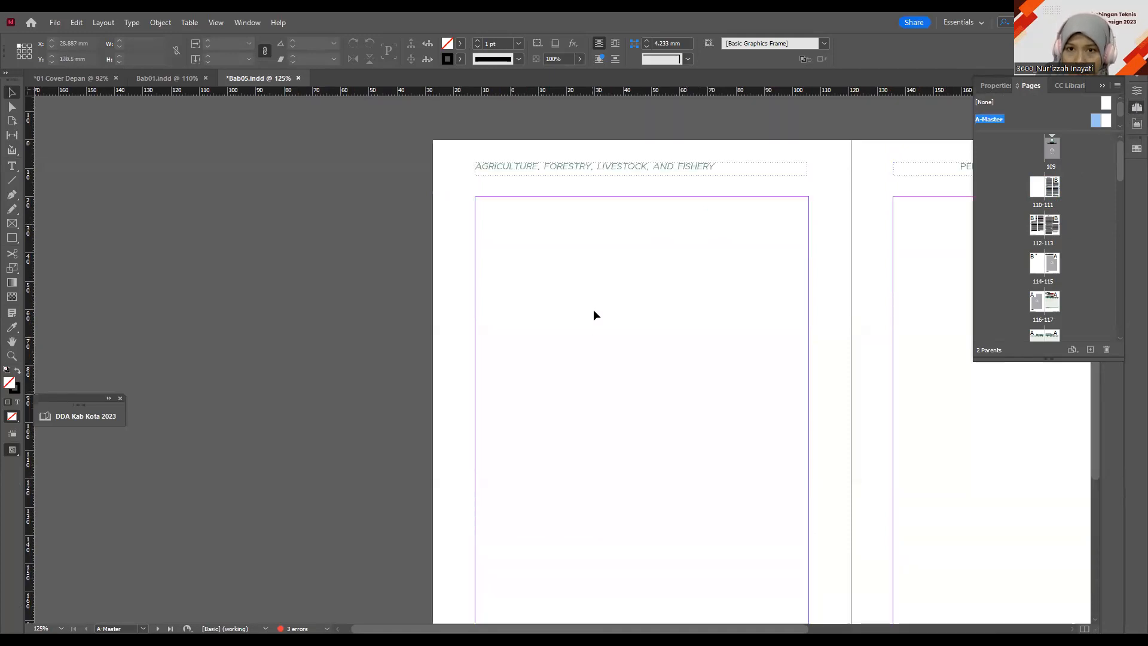
Step: Replace the header text on the left A-Master page with a copy of its footer text, "YYYYY in Figures 2023"
left_click(706, 211)
scroll(660, 400, "down", 6)
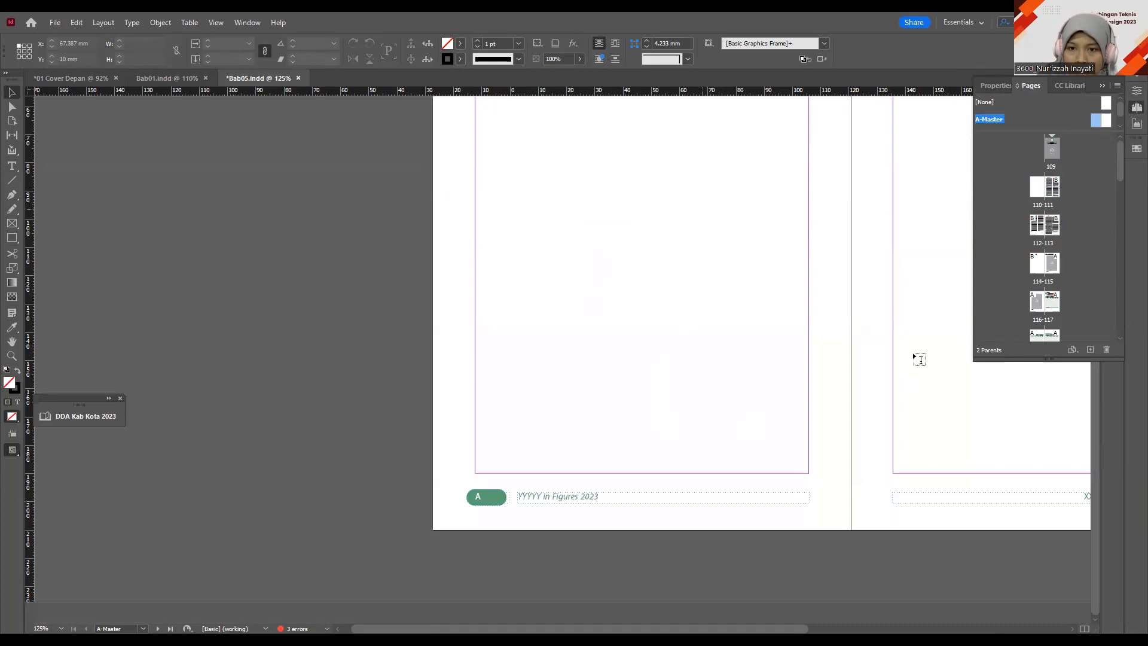
key("t")
left_click_drag(614, 495, 507, 495)
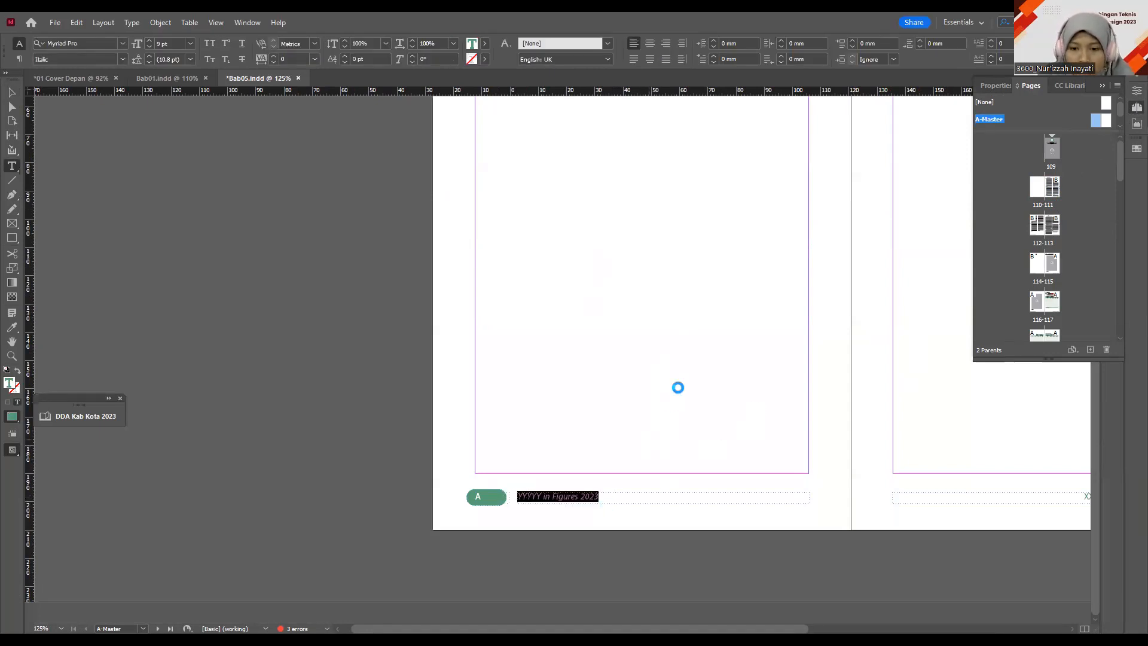
scroll(677, 387, "up", 6)
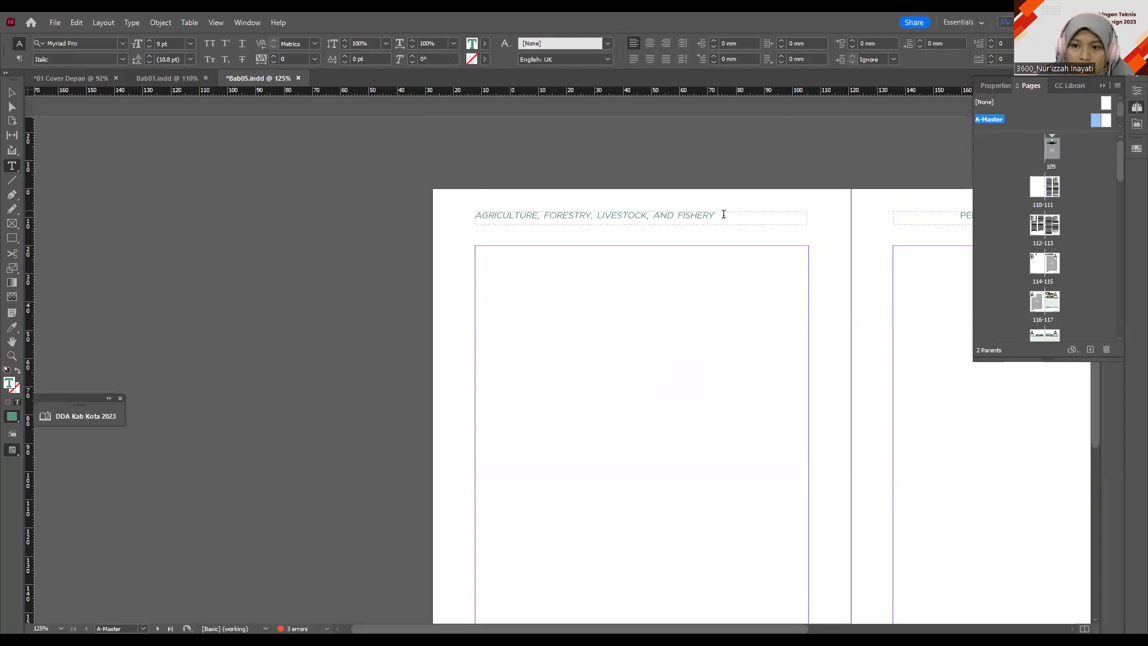
left_click_drag(728, 215, 463, 215)
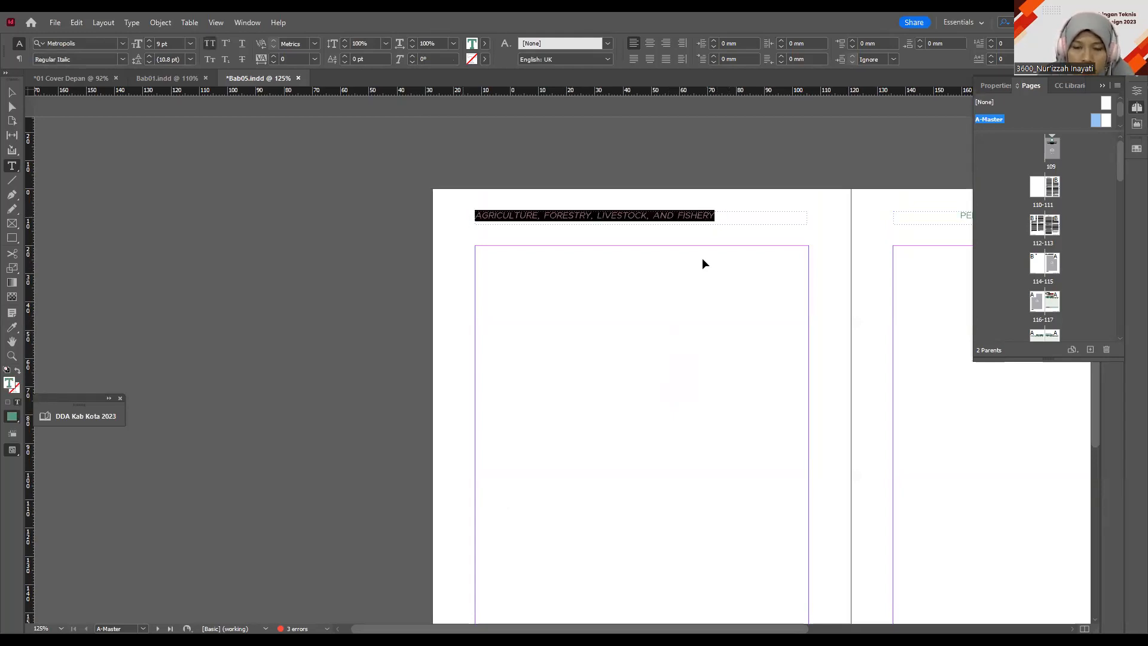
type("YYYYY in Figures 2023")
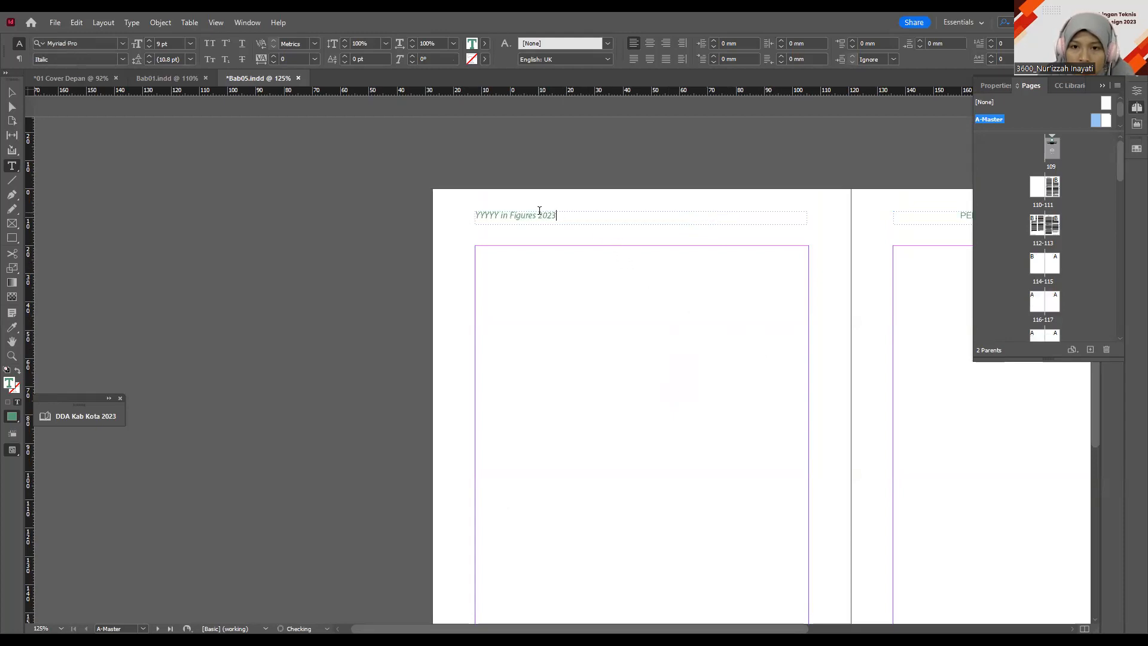
double_click(542, 215)
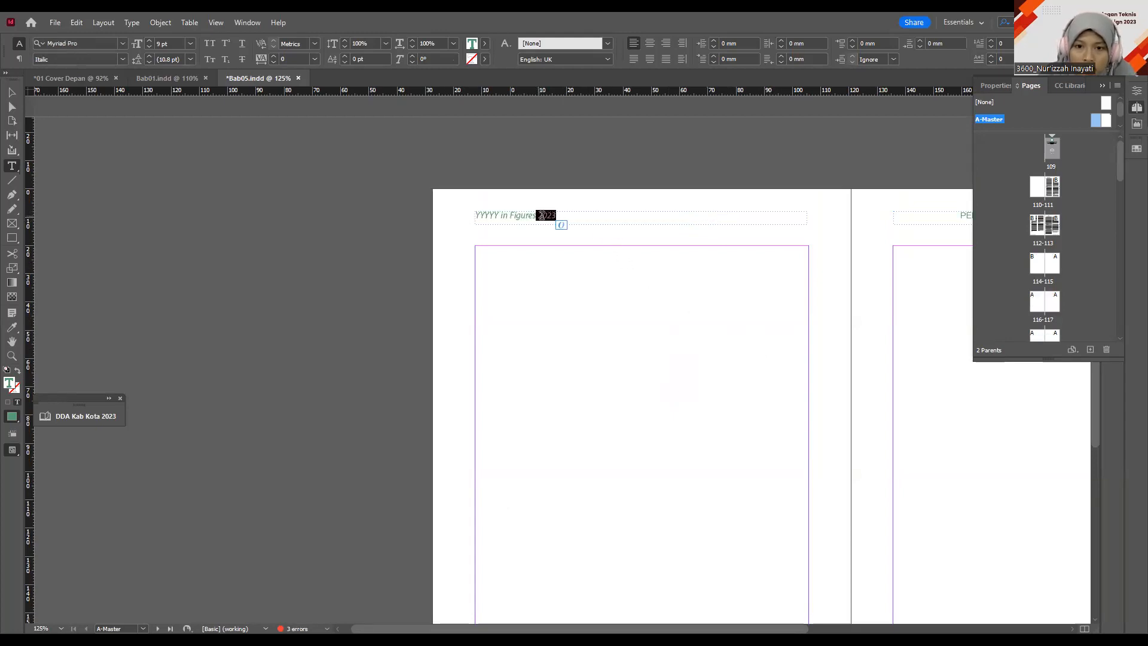
key("ctrl+a")
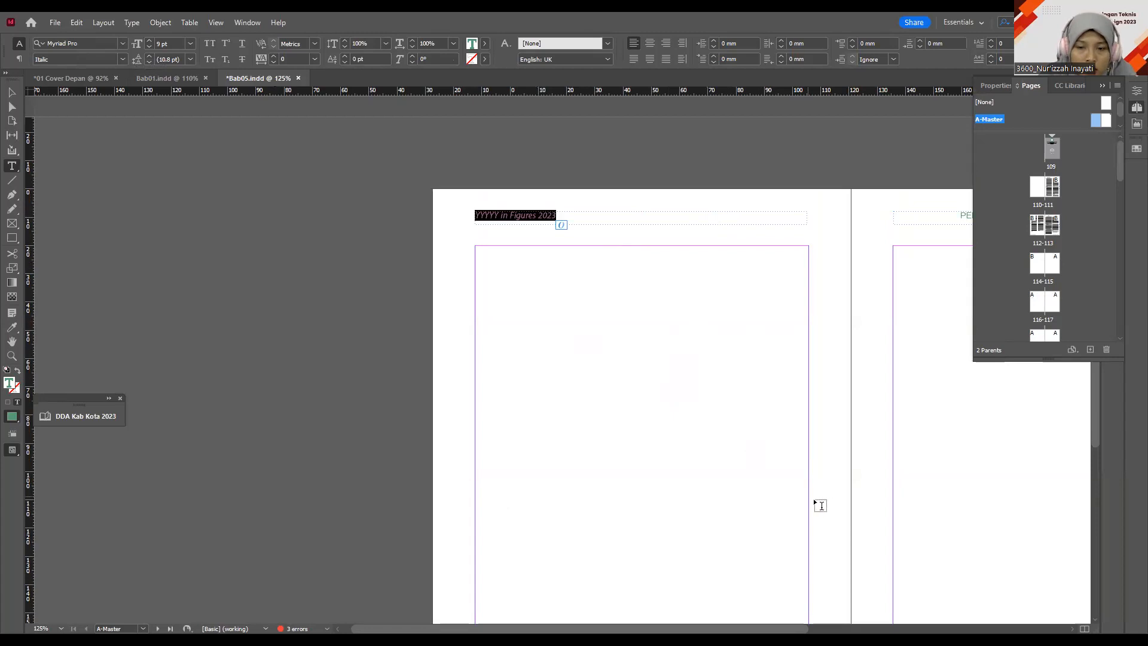
Step: Replace the left A-Master header with the right page's footer text, "XXXXX Dalam Angka 2023", and justify it with the last line aligned left
scroll(817, 497, "down", 5)
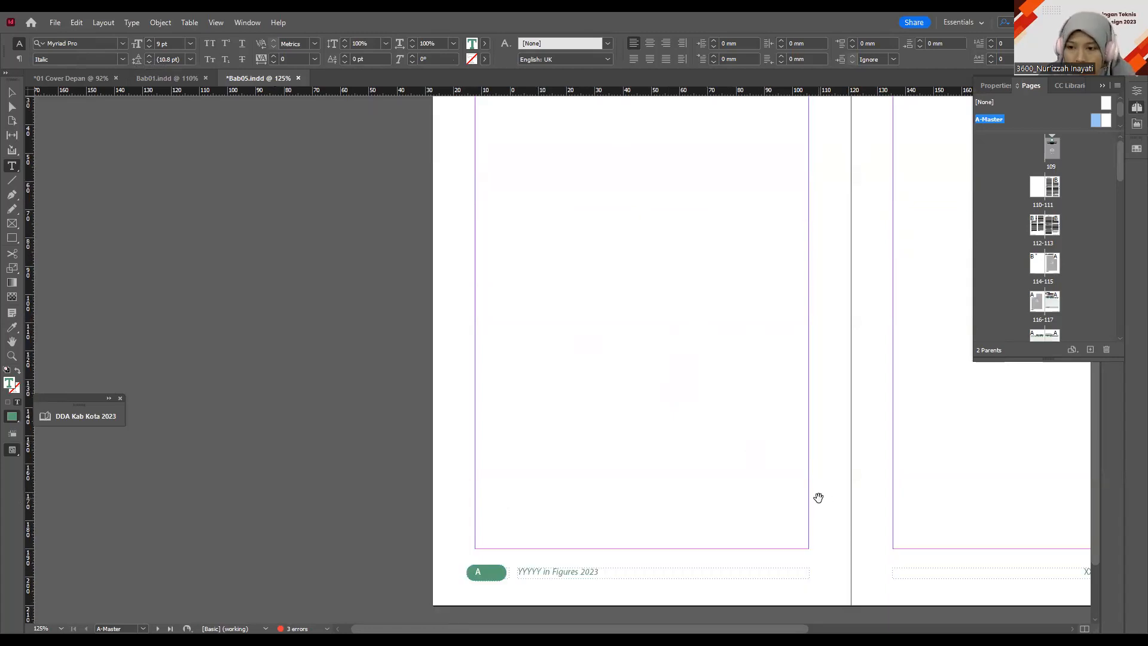
key("ctrl+5")
key("ctrl+1")
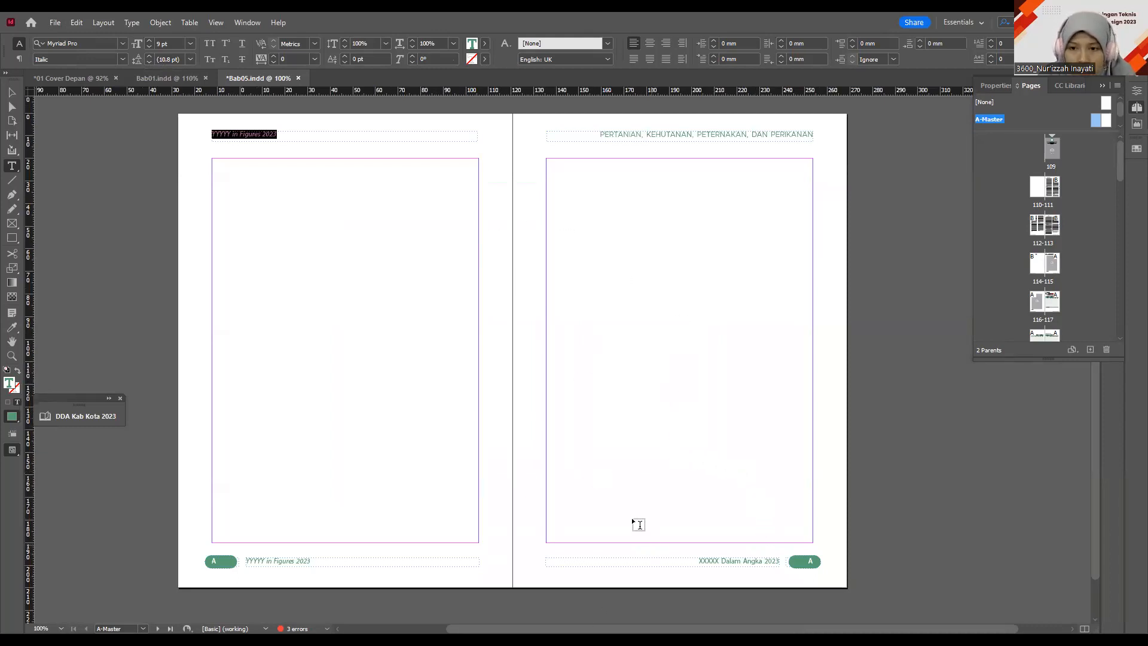
key("ctrl+2")
key("ctrl+1")
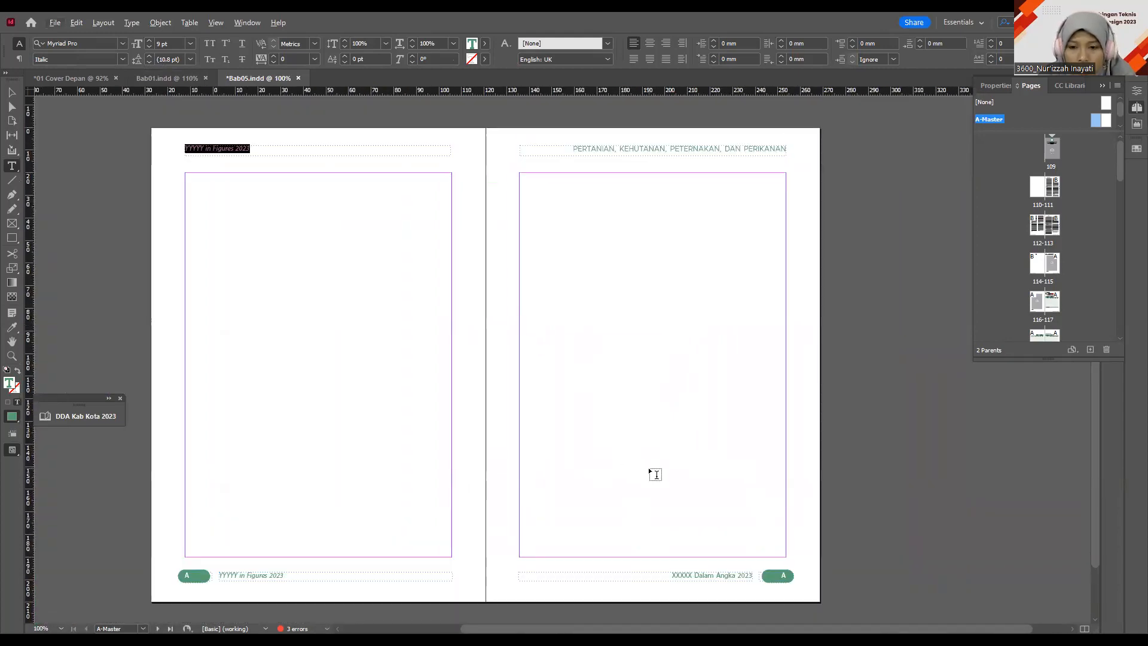
scroll(656, 474, "up", 2)
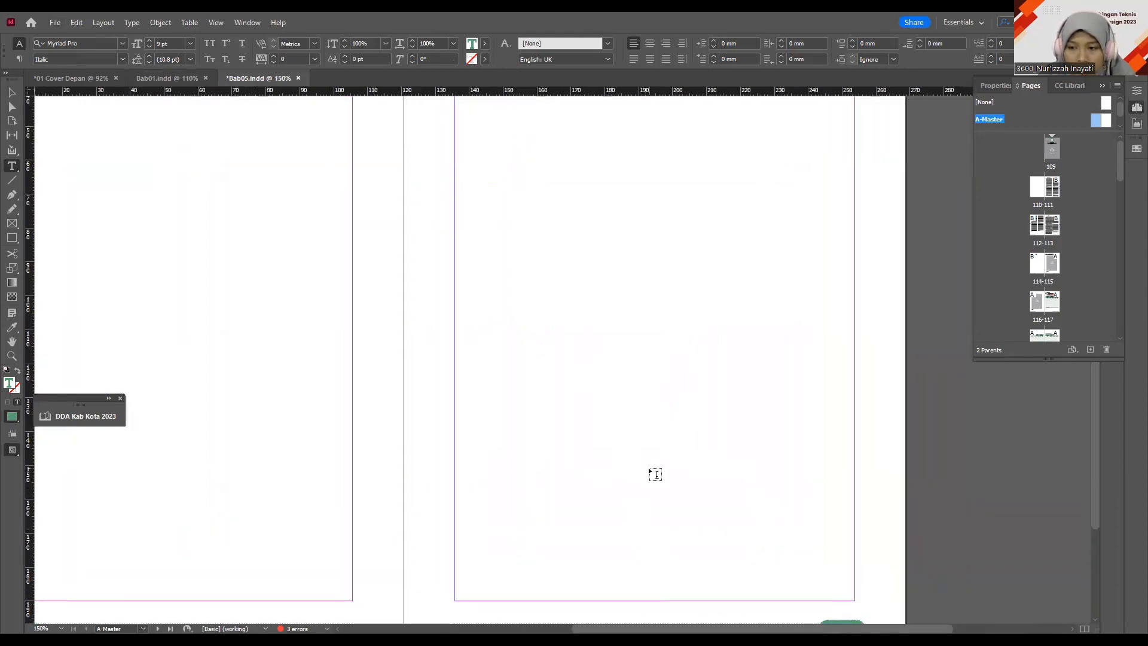
key("ctrl+1")
left_click(610, 559)
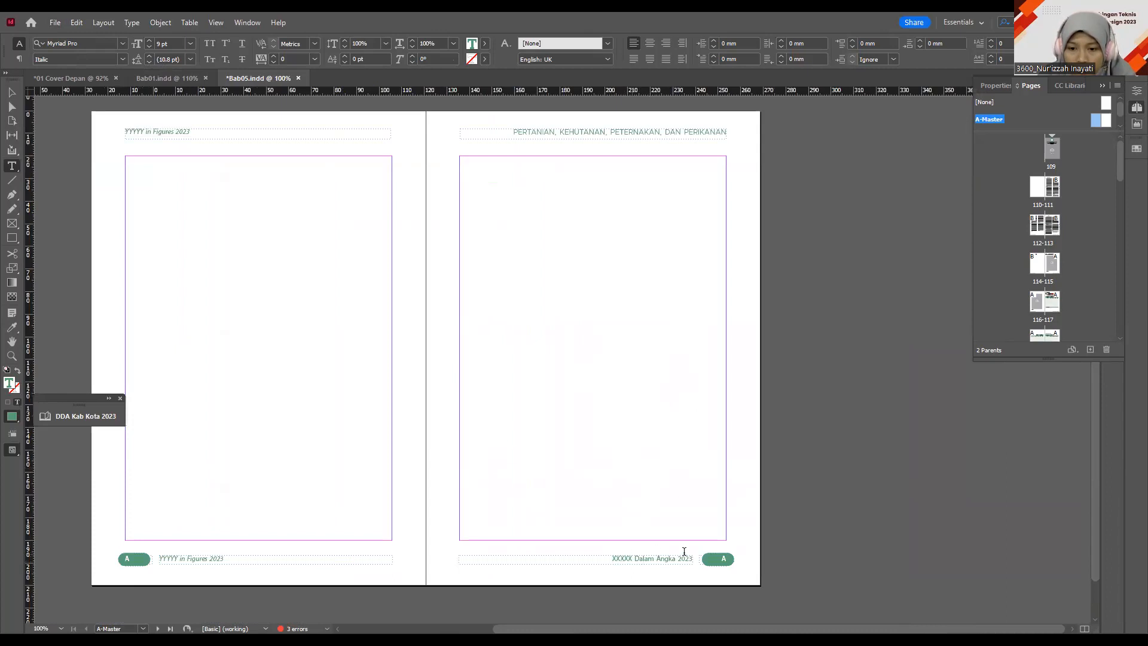
left_click(692, 558, "shift")
key("ctrl+c")
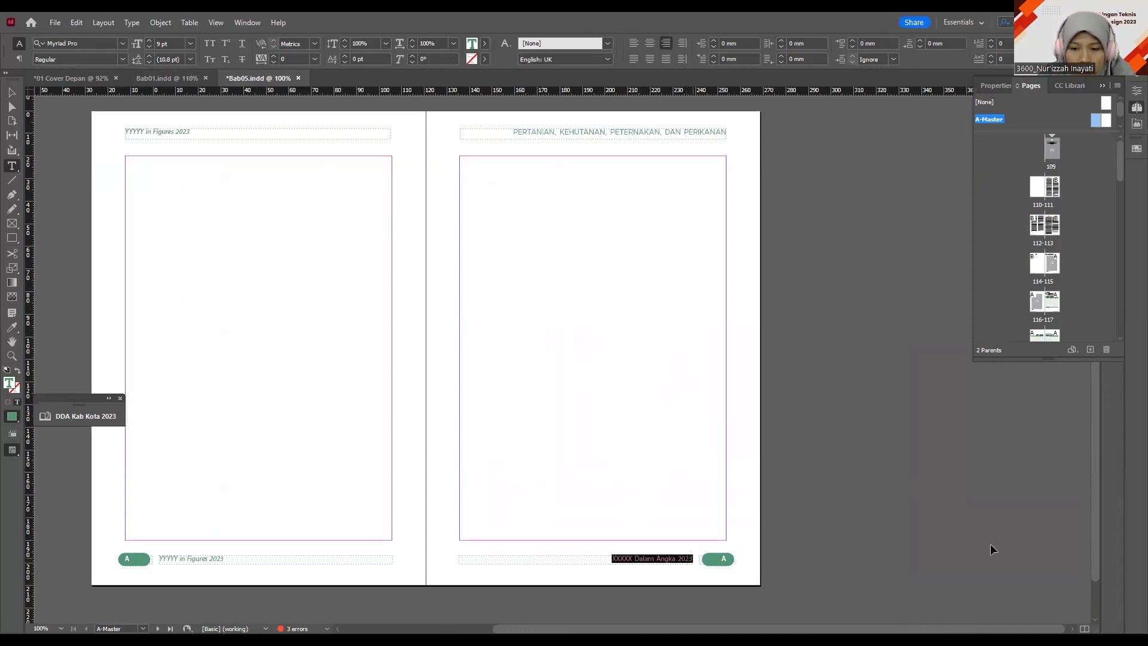
left_click(162, 134)
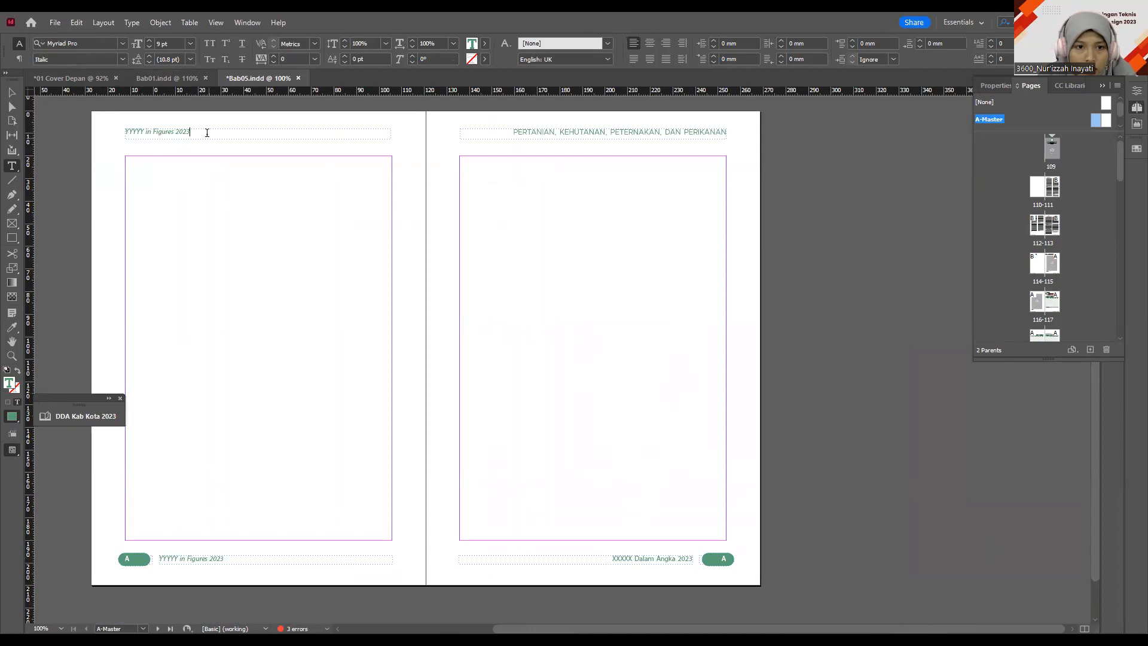
left_click_drag(194, 127, 104, 131)
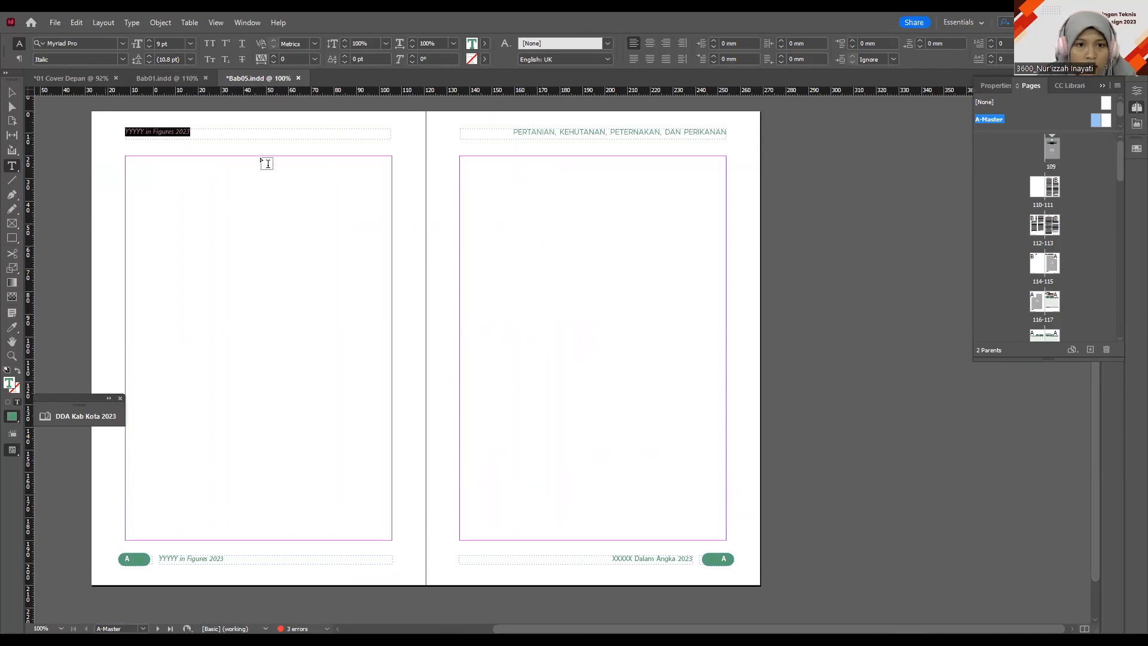
key("ctrl+v")
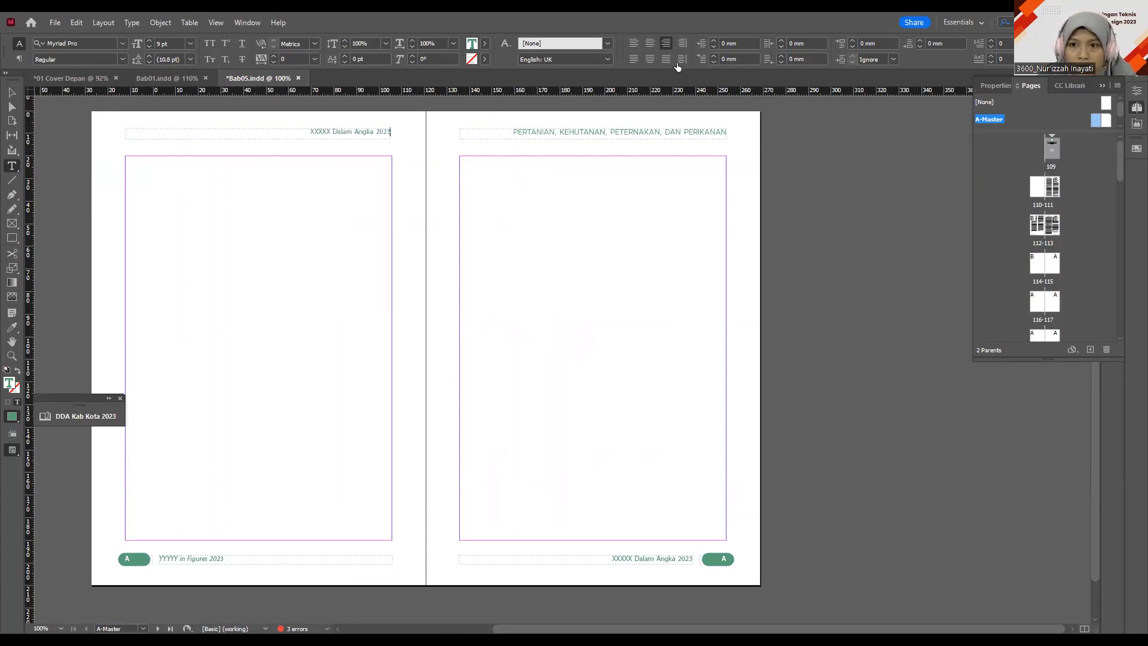
scroll(677, 62, "up", 2)
left_click(630, 61)
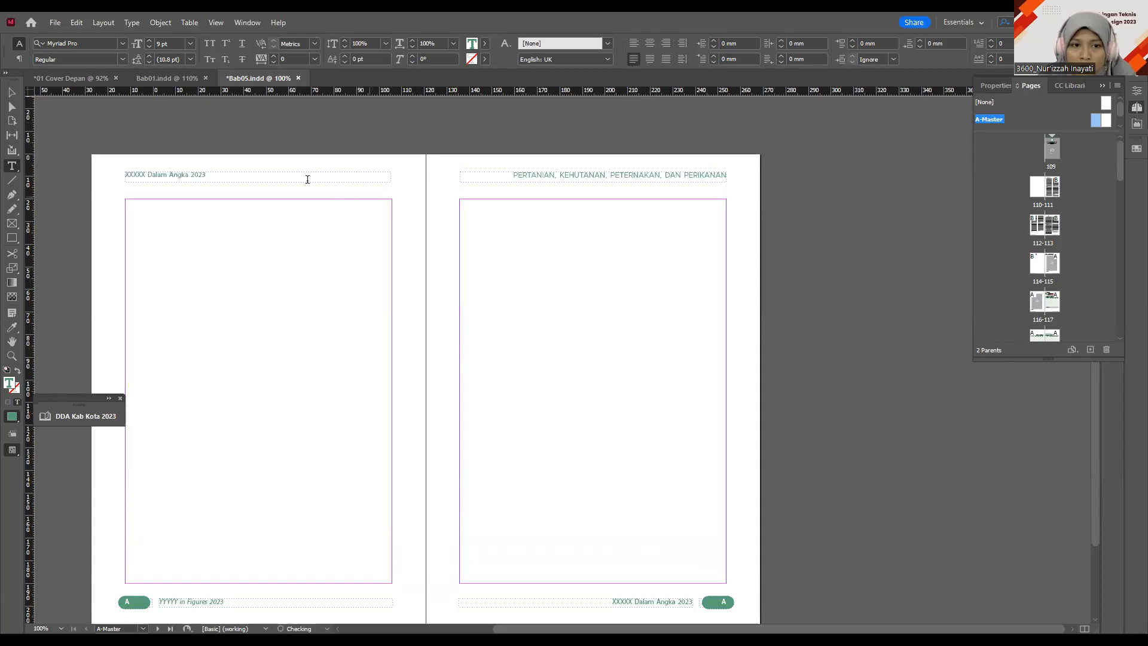
Step: Change the left A-Master page's header to "Kabupaten Pandeglang Dalam Angka 2024"
left_click_drag(150, 175, 125, 174)
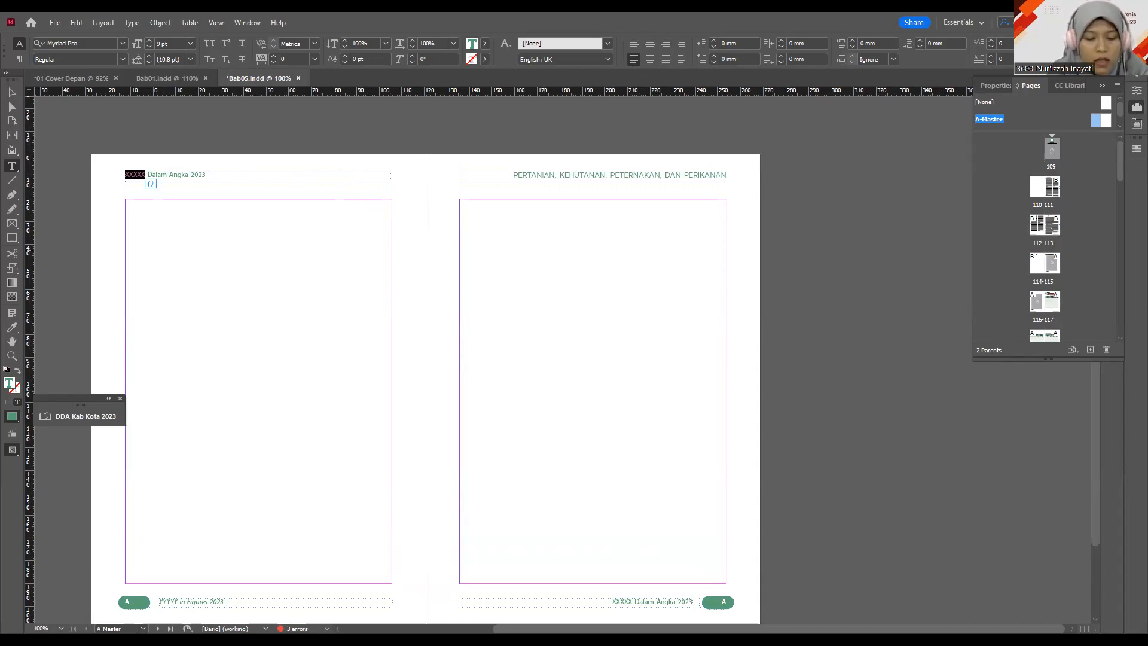
type("Kabupaten")
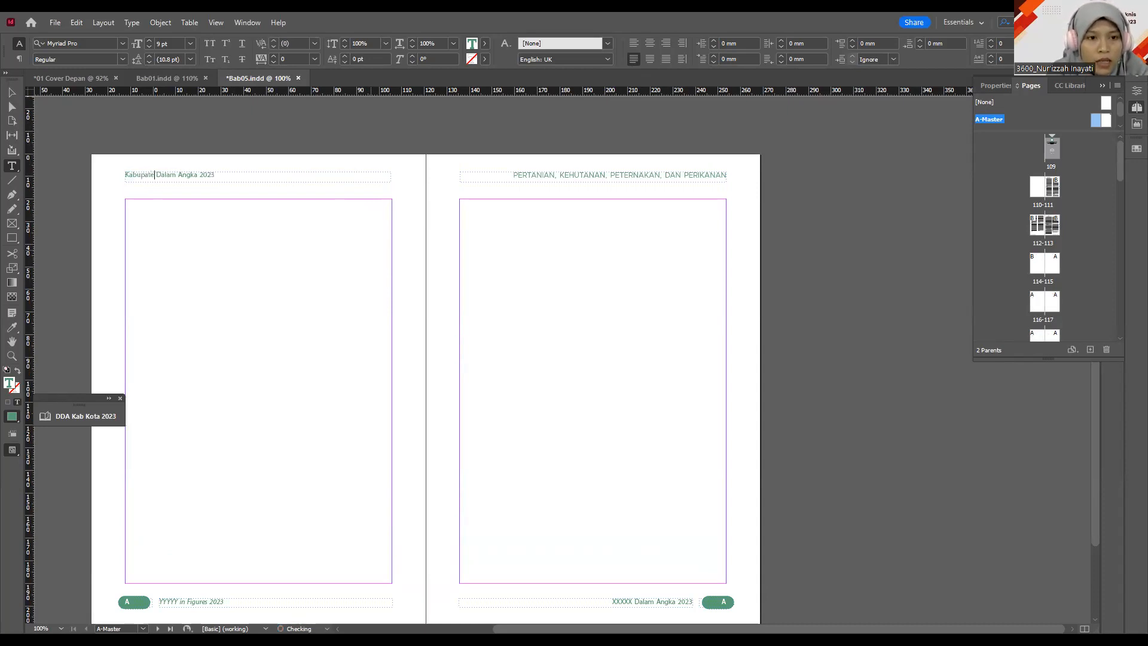
type(" Pandeglan")
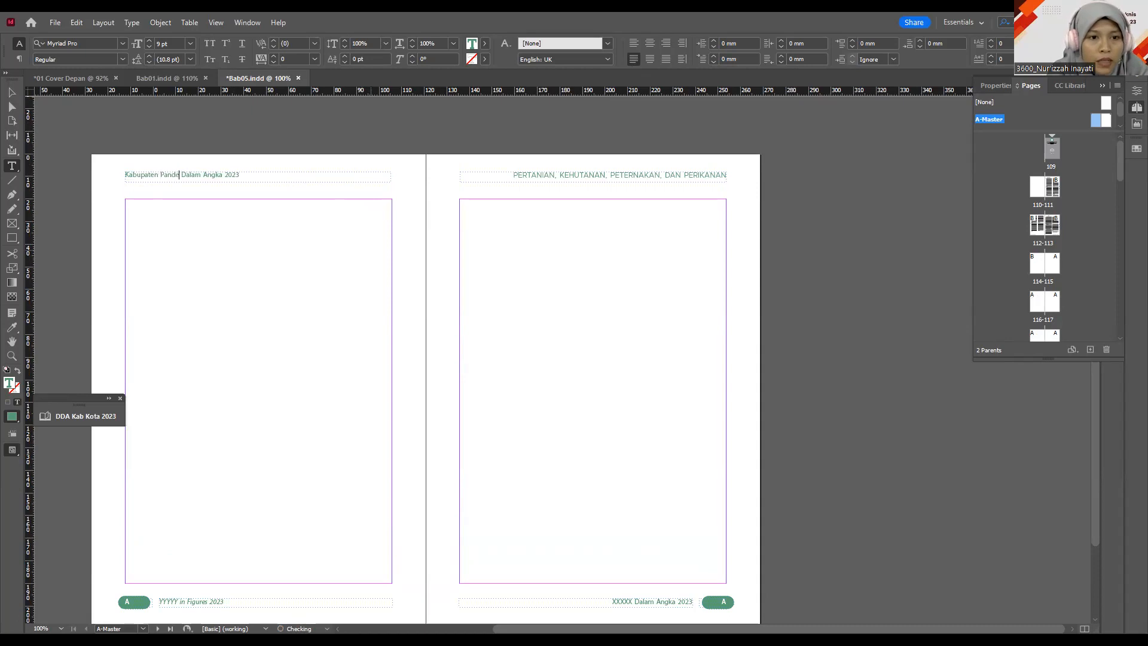
type("g")
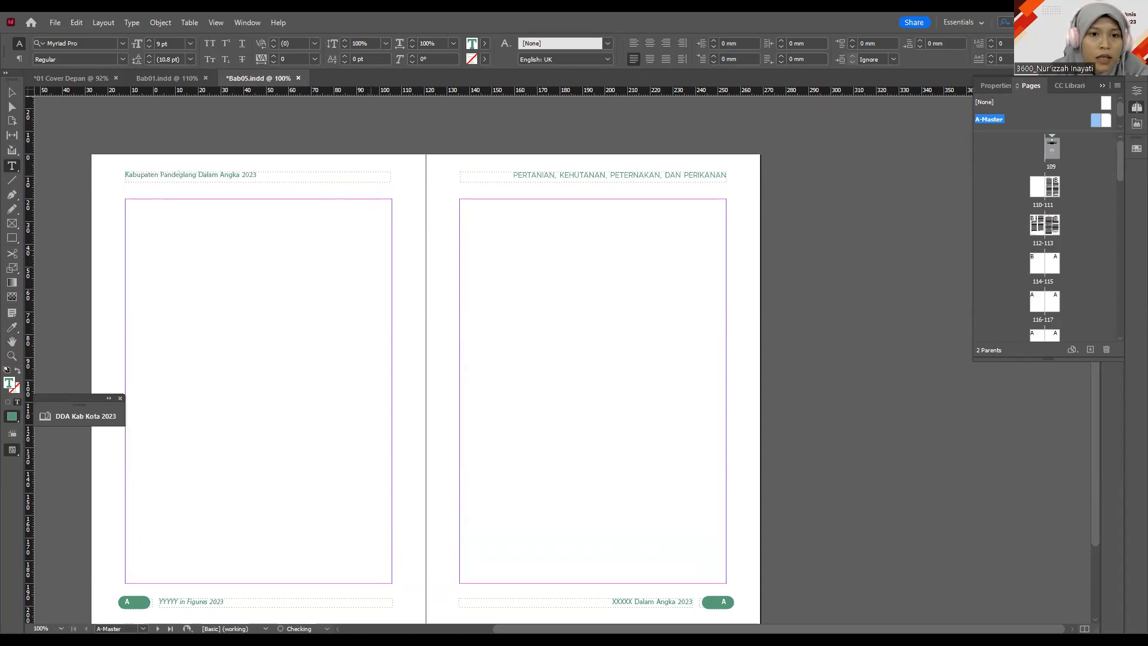
left_click(280, 178)
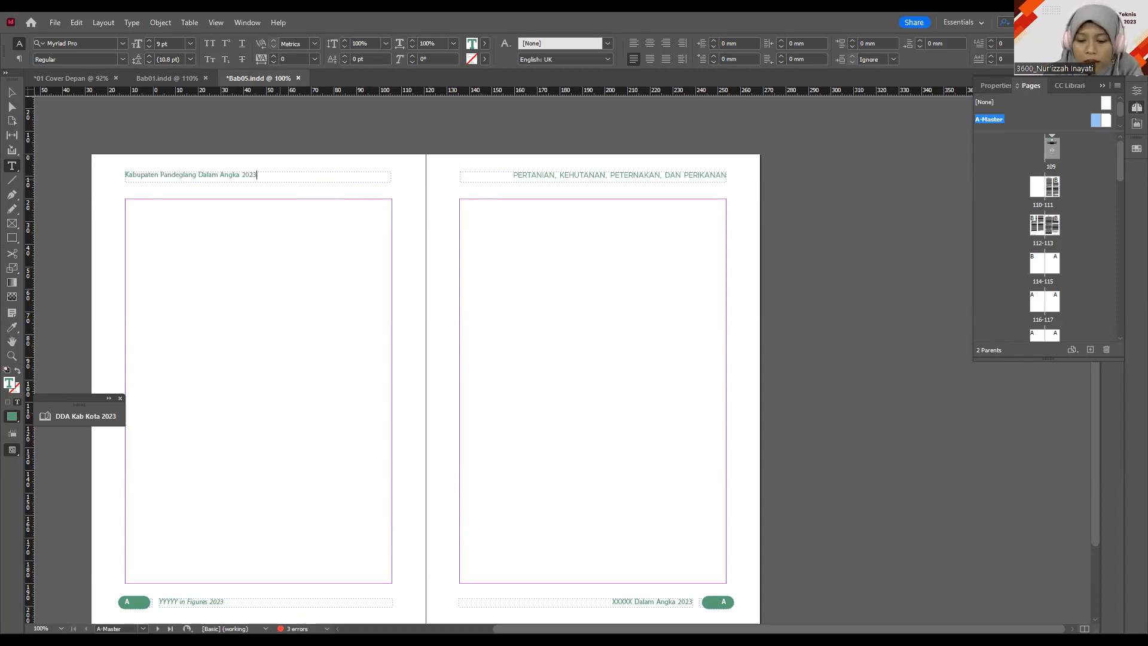
left_click(126, 175, "shift")
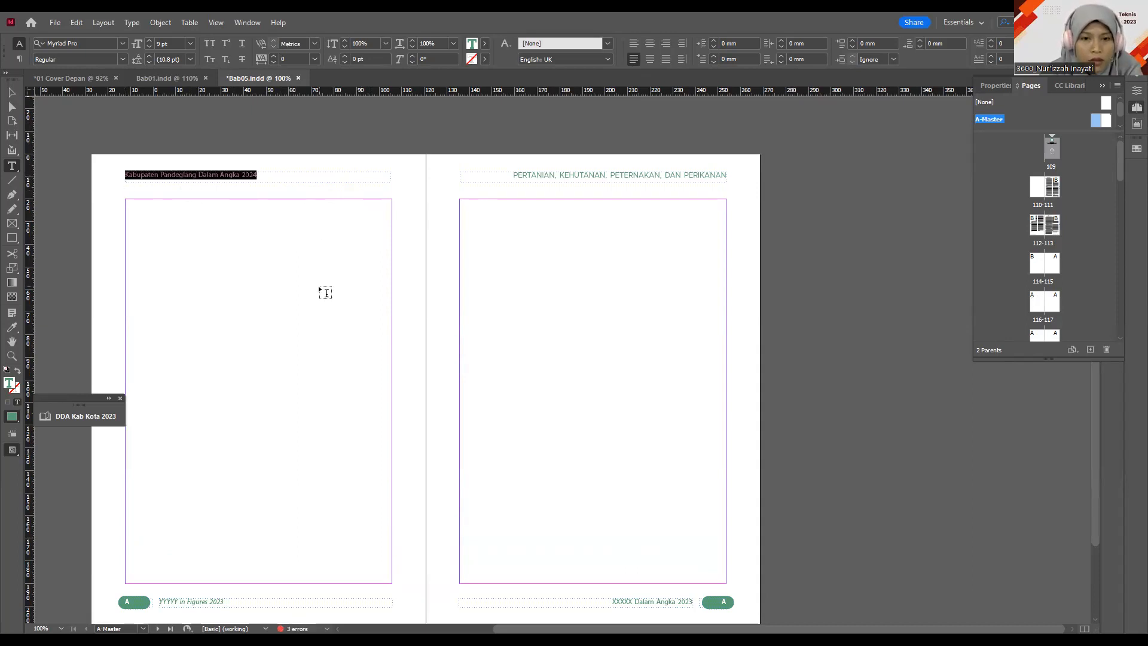
left_click(290, 177)
Step: Change the left A-Master page's footer to "Pandeglang Regency in Figures 2024"
scroll(267, 224, "down", 3)
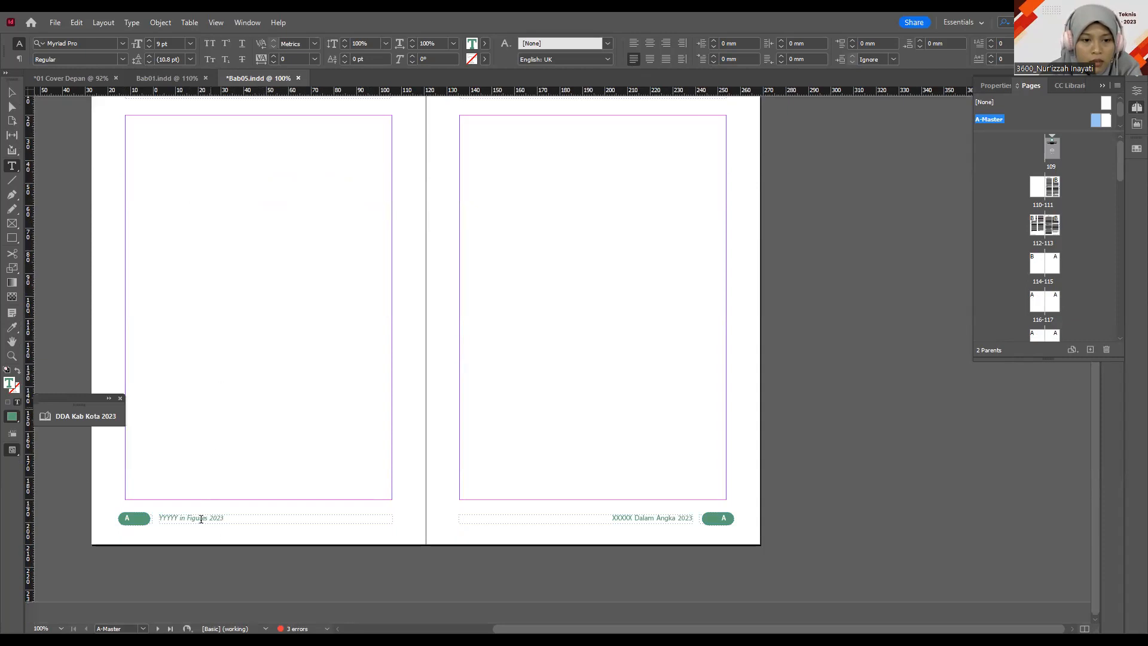
left_click_drag(179, 518, 128, 507)
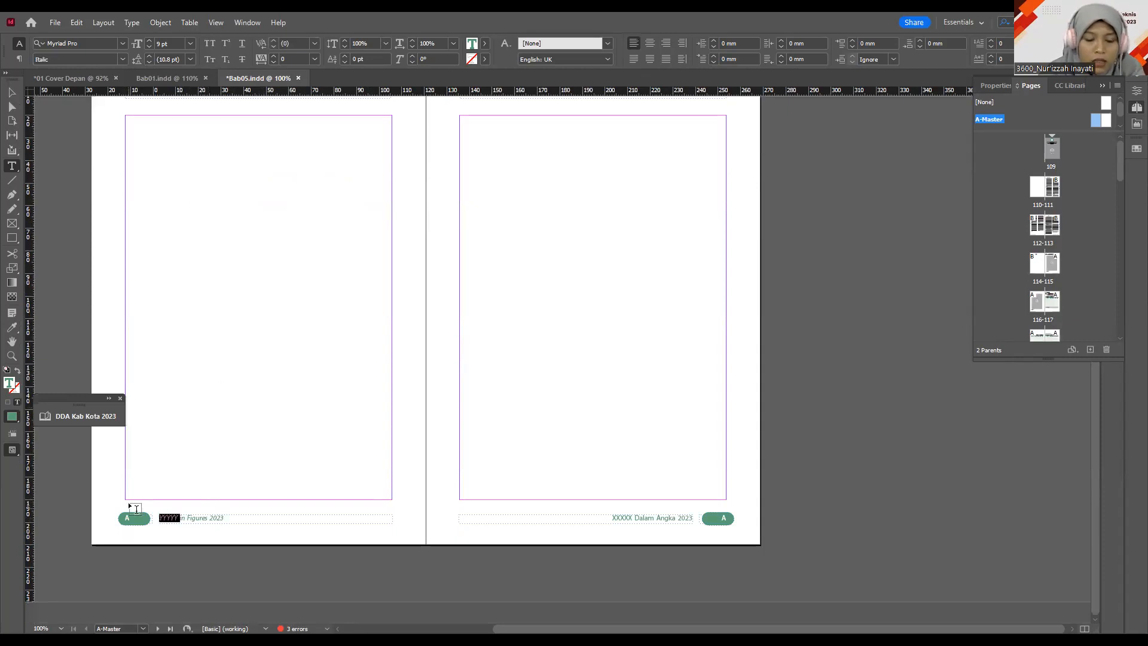
type("Pandeglang ")
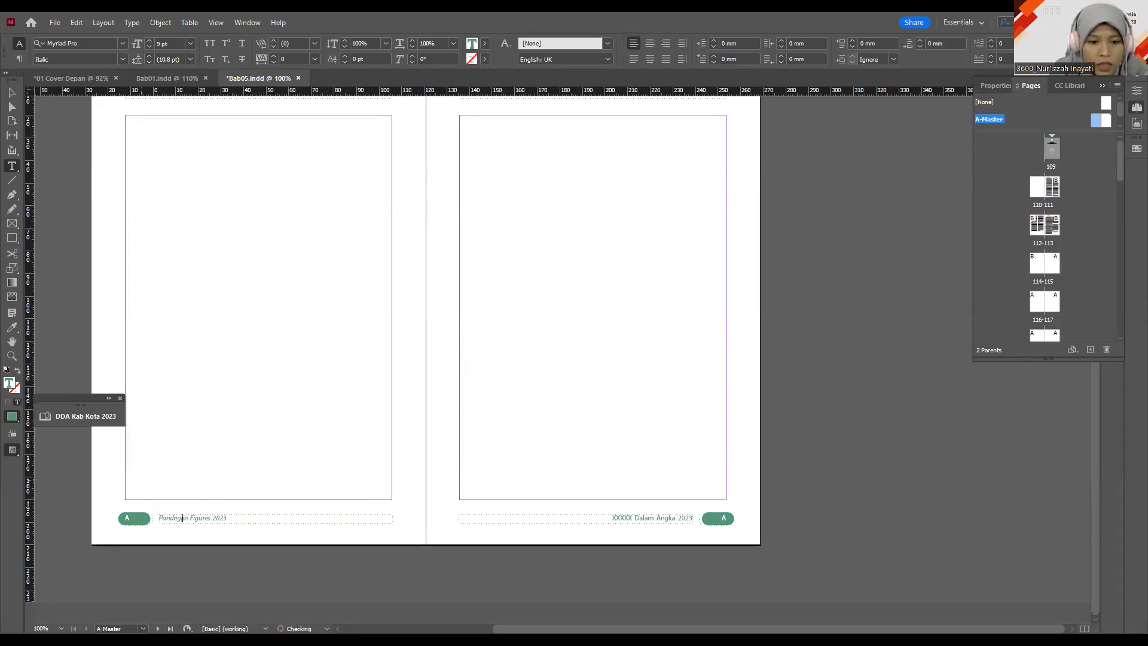
type("Regency")
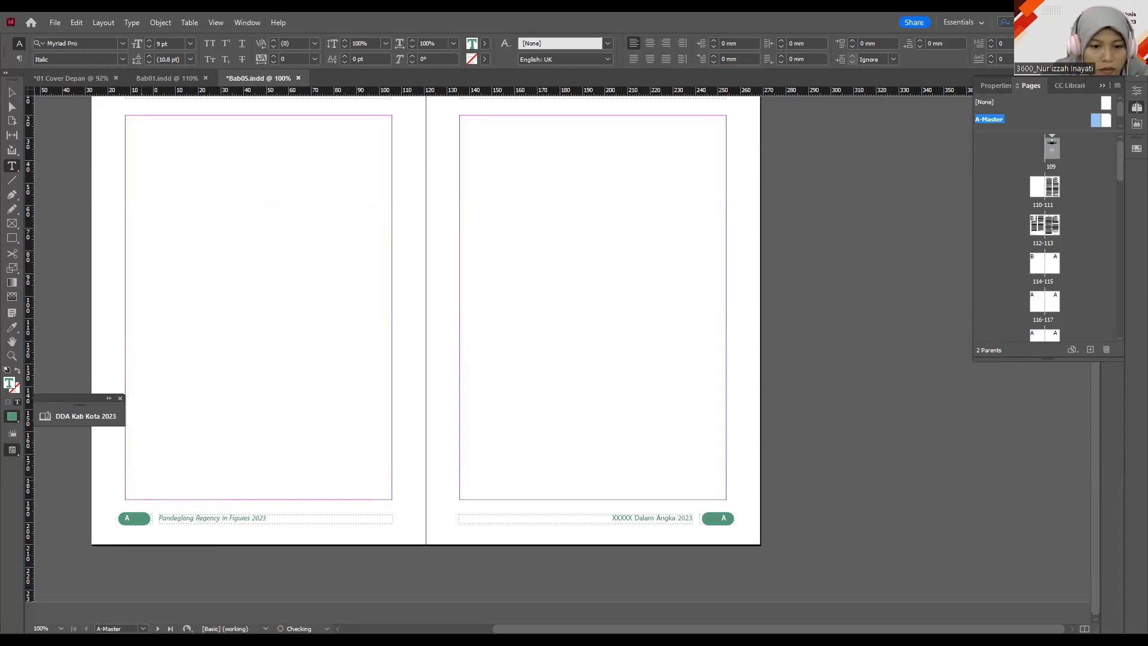
left_click(278, 521)
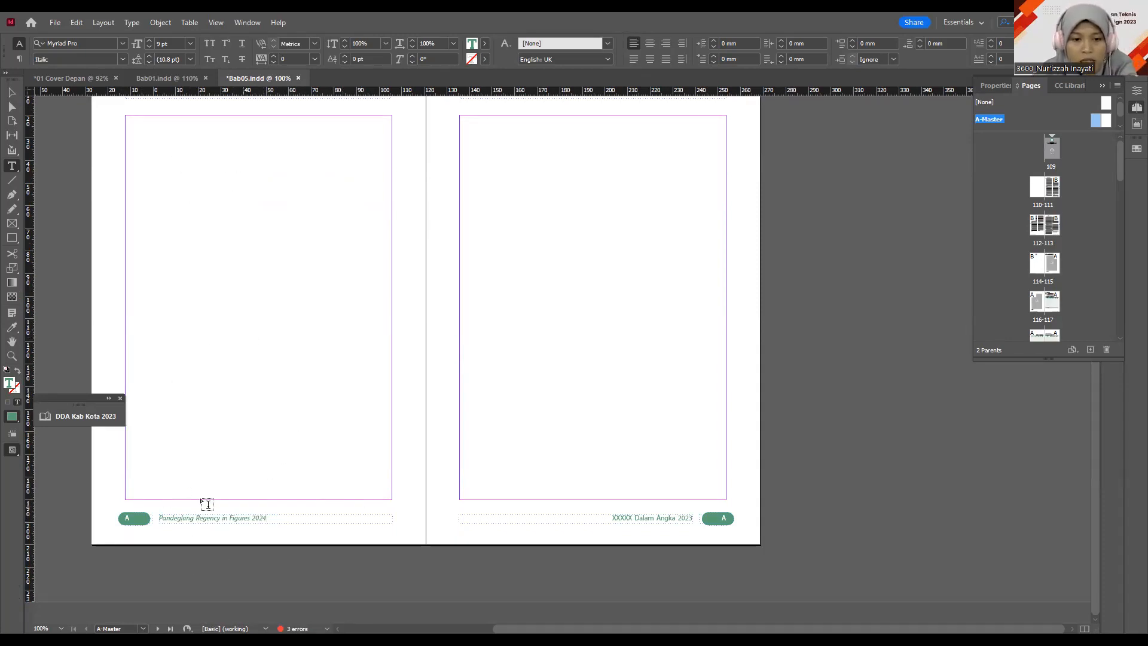
Step: Turn off All Caps for the right A-Master page's header, "Pertanian, Kehutanan, Peternakan, dan Perikanan"
scroll(258, 461, "up", 3)
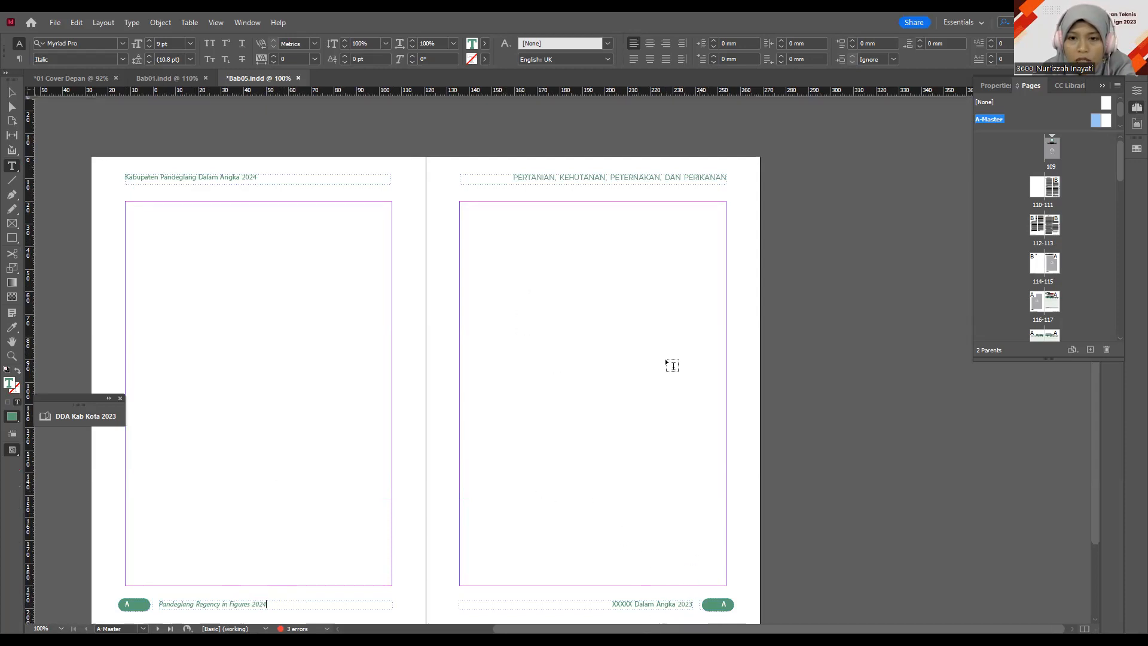
triple_click(710, 182)
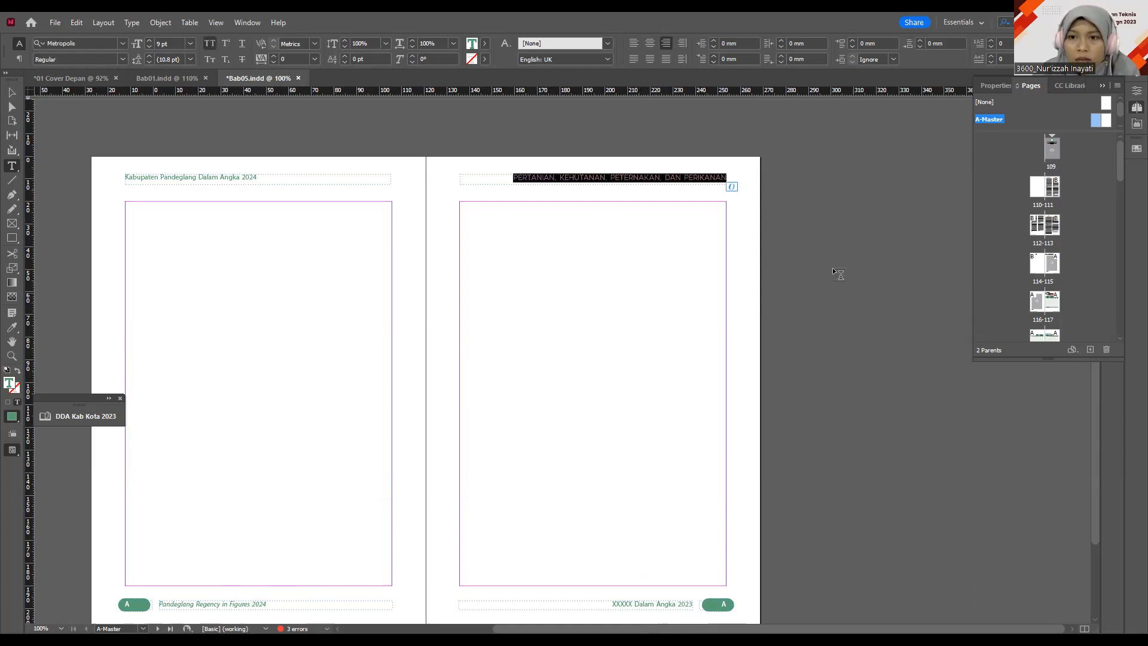
left_click(749, 195)
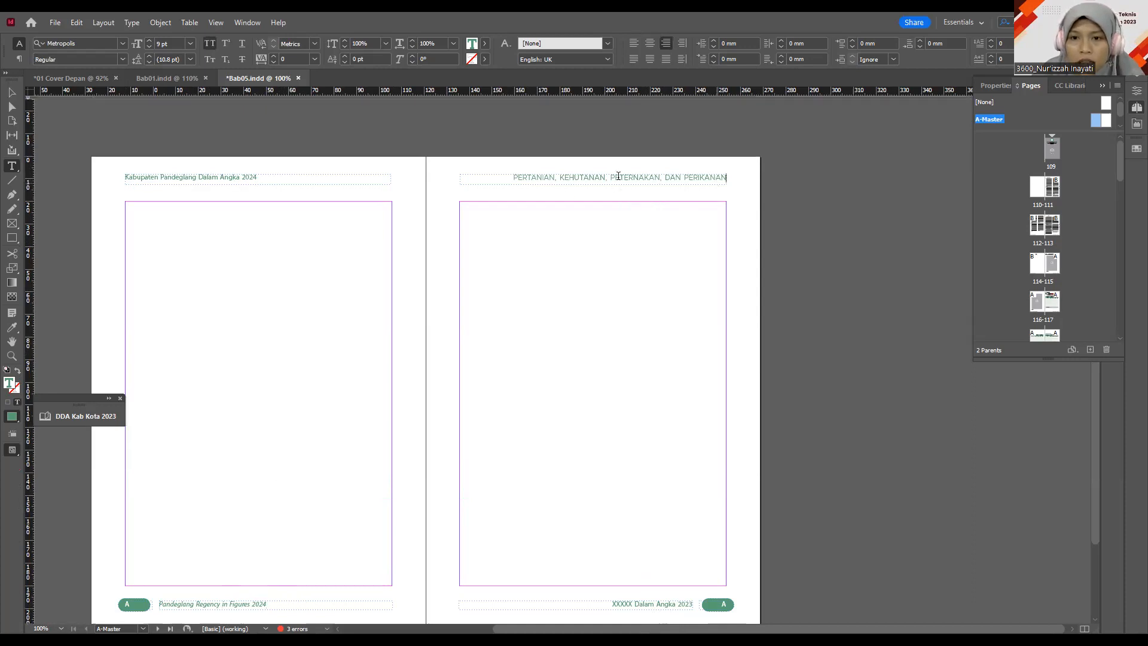
triple_click(640, 176)
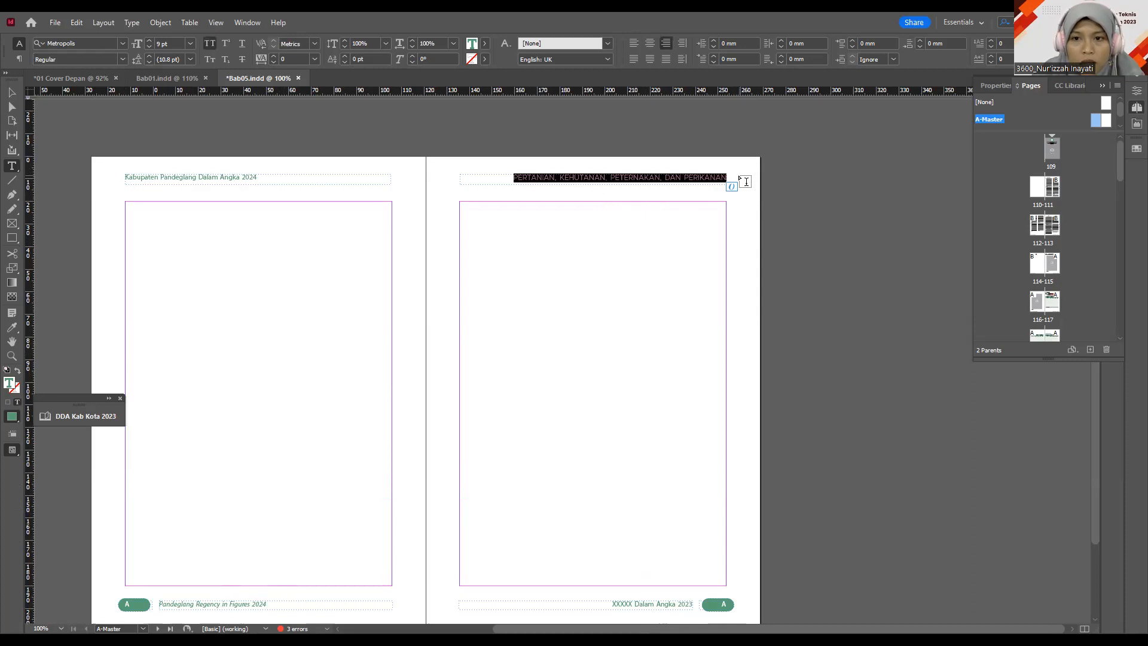
left_click(210, 43)
left_click(577, 177)
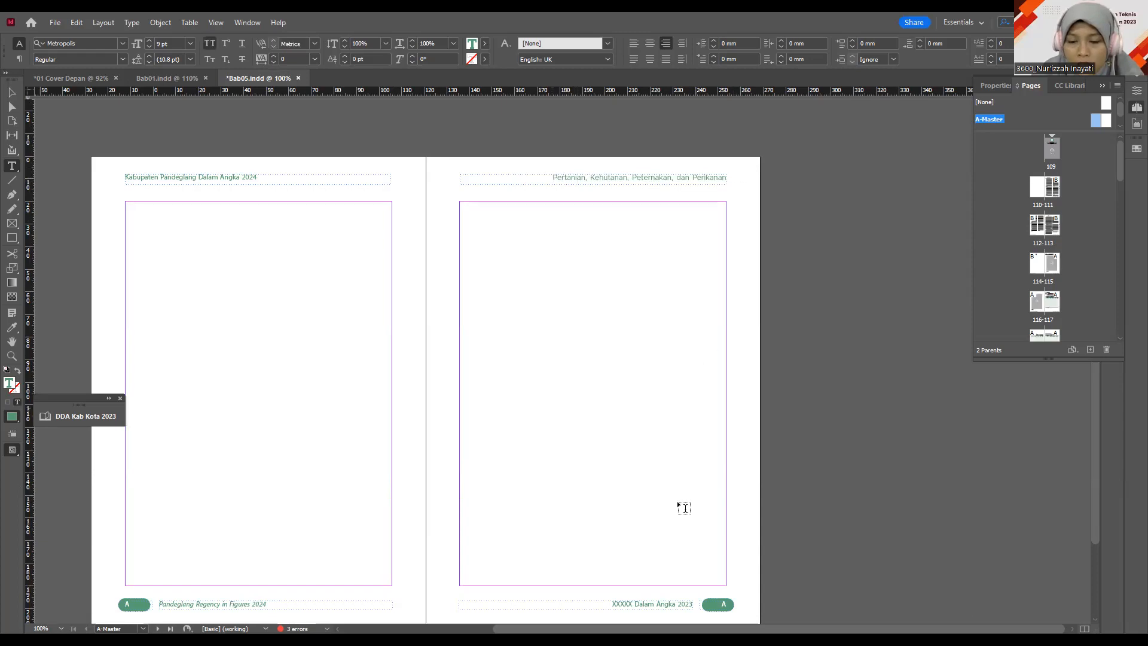
Step: Replace the right A-Master page's footer with a copy of the left B-Master header, "AGRICULTURE, FORESTRY, LIVESTOCK, AND FISHERY"
scroll(626, 563, "down", 2)
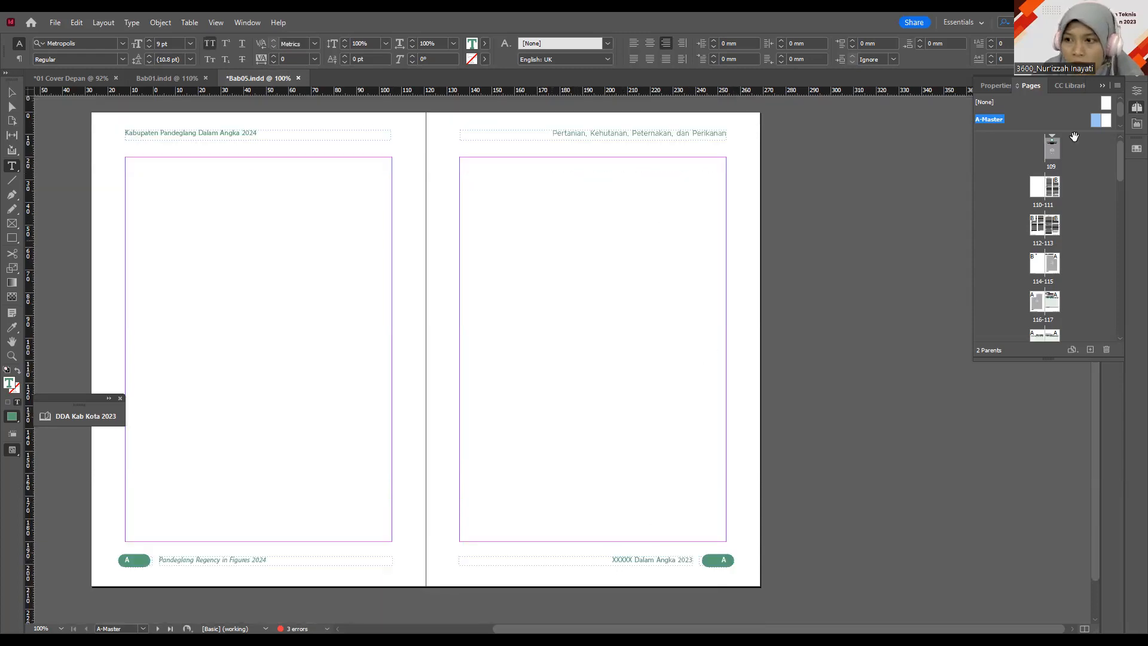
scroll(1100, 123, "down", 1)
double_click(1099, 123)
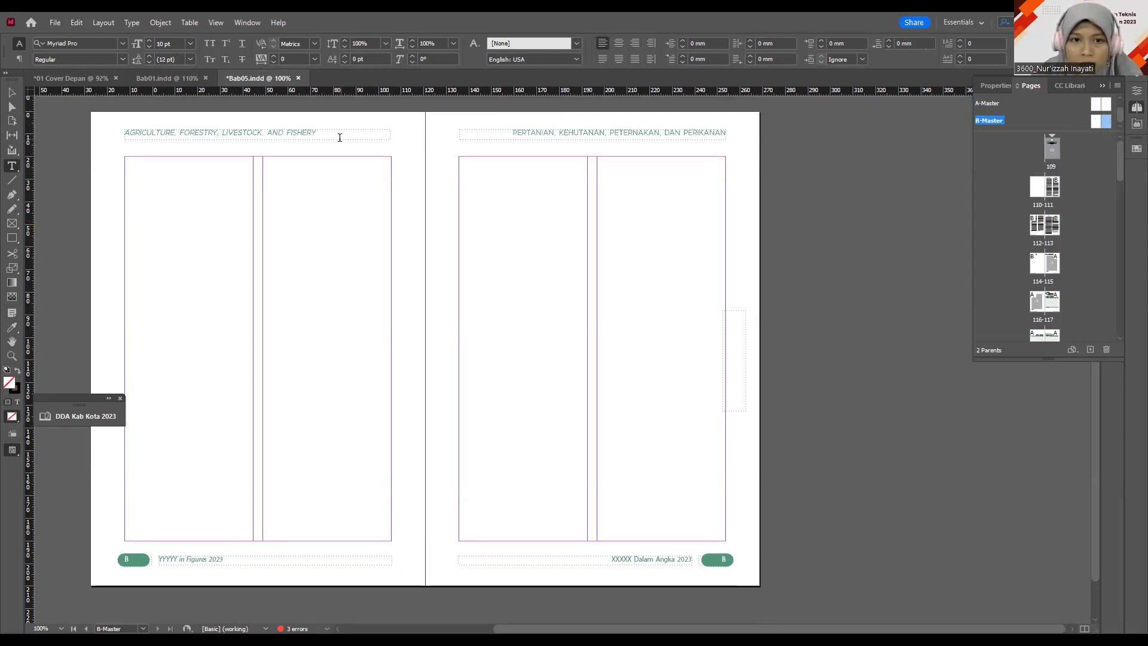
left_click_drag(333, 133, 128, 119)
key("ctrl+c")
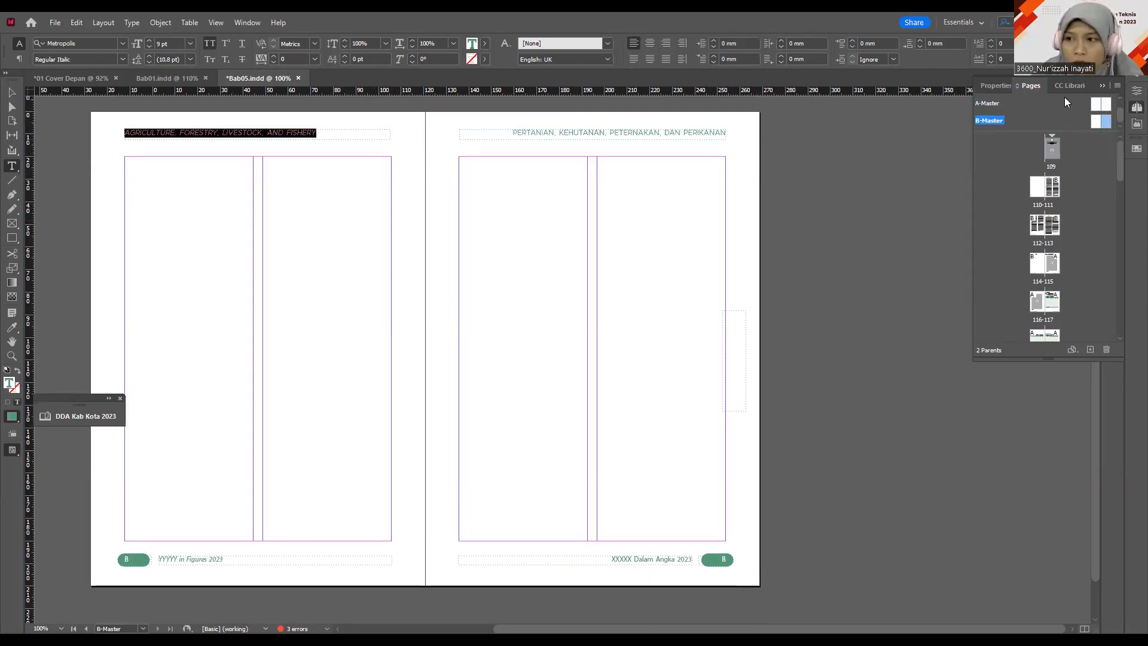
left_click(1096, 104)
double_click(1096, 105)
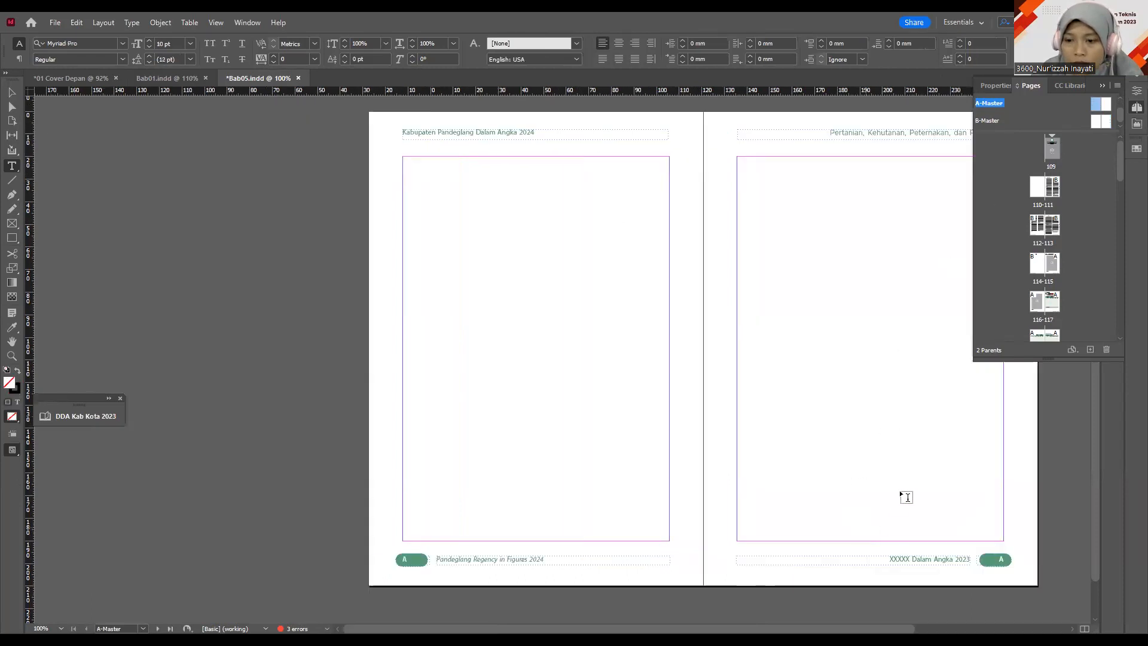
left_click(886, 561)
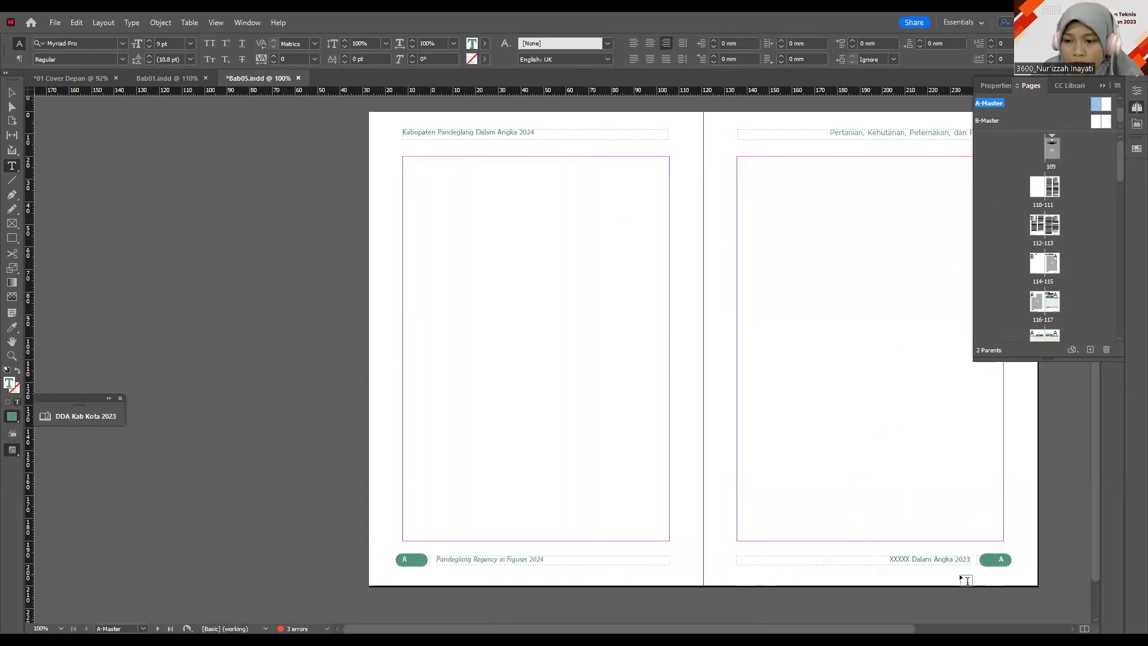
key("ctrl+a")
key("ctrl+v")
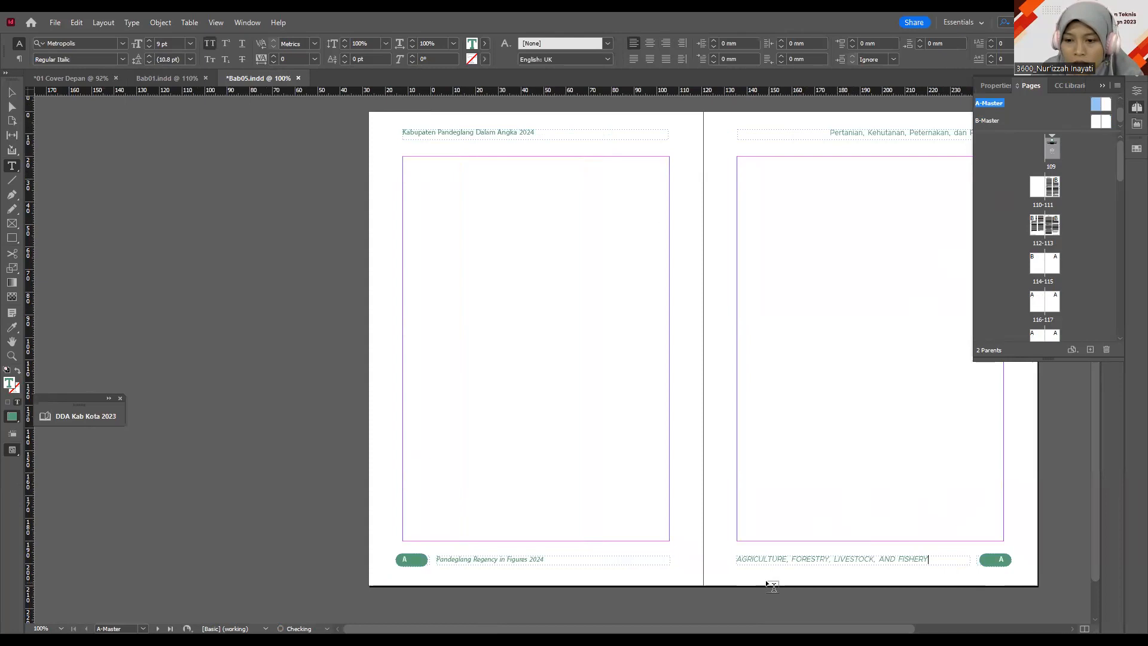
Step: Right-align the English chapter title in the right A-Master footer and turn off its All Caps formatting
key("ctrl+a")
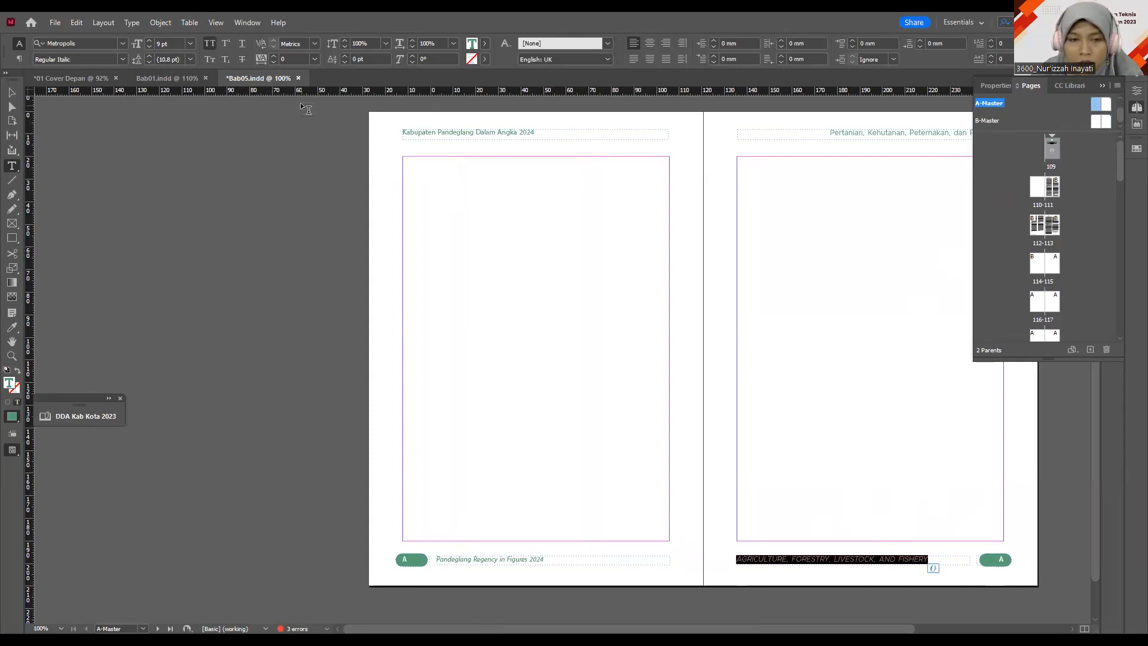
left_click(666, 60)
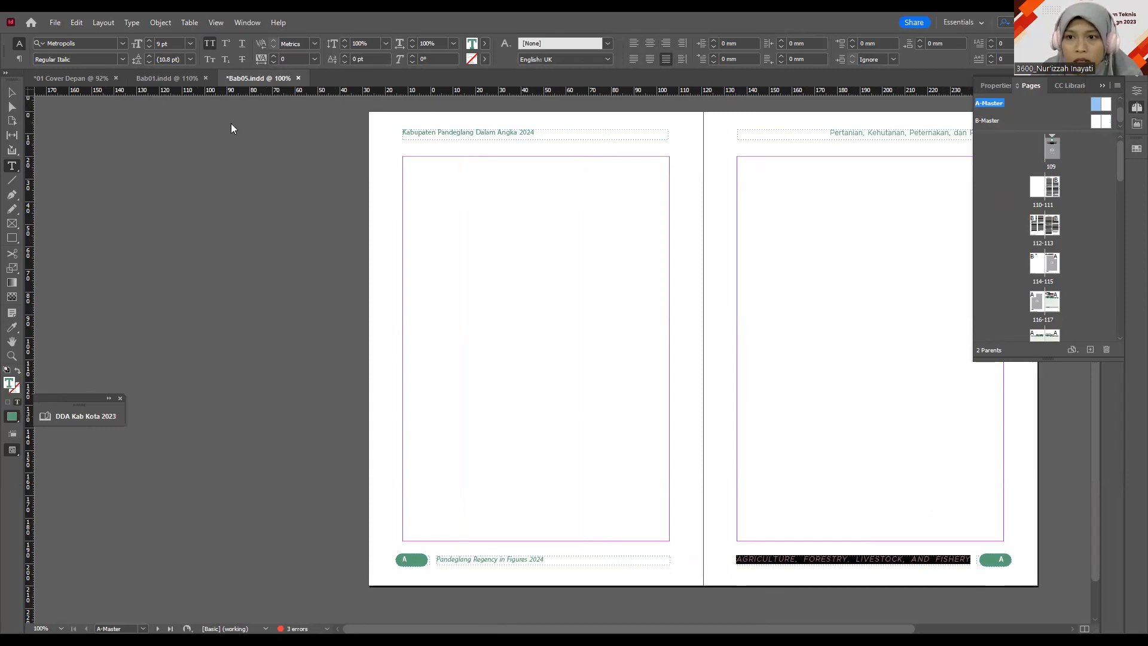
left_click(664, 43)
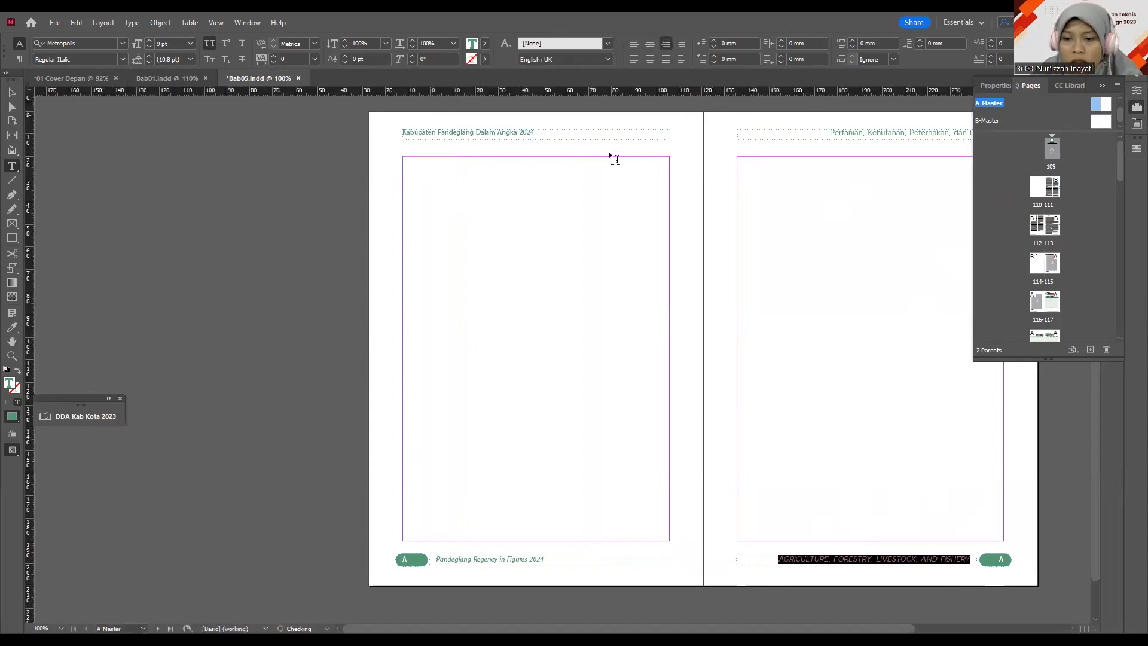
left_click(210, 43)
left_click(803, 381)
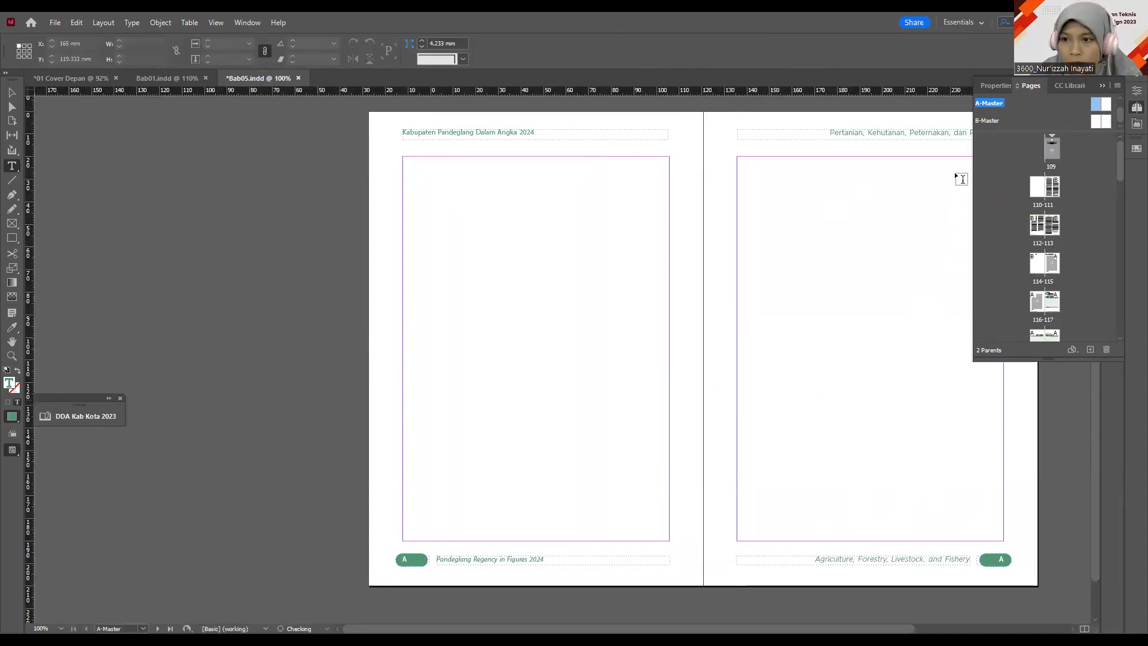
Step: Open page 115 and check the running headers and footers on the spreads from pages 114-115 through 118-119
left_click(1102, 85)
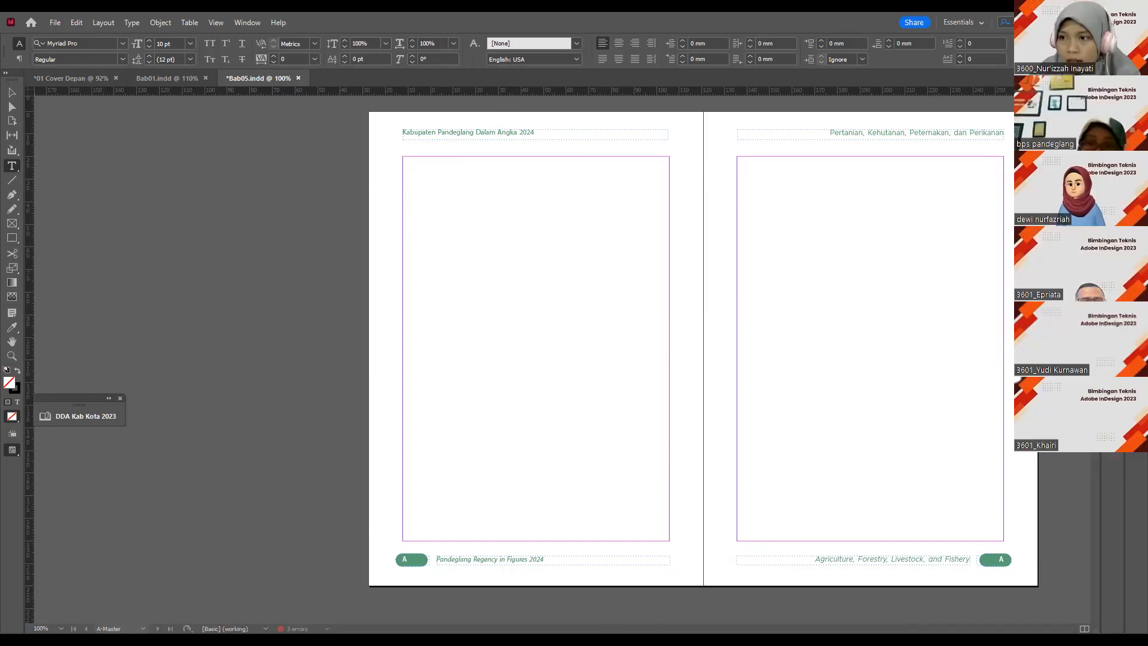
key("F12")
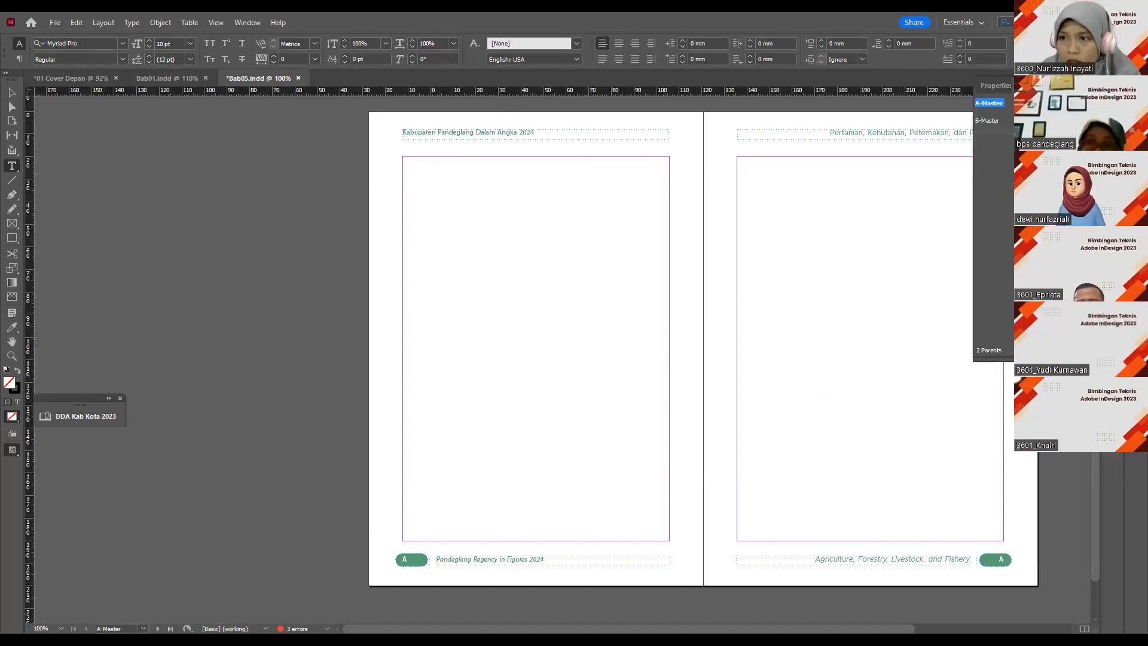
scroll(562, 347, "right", 5)
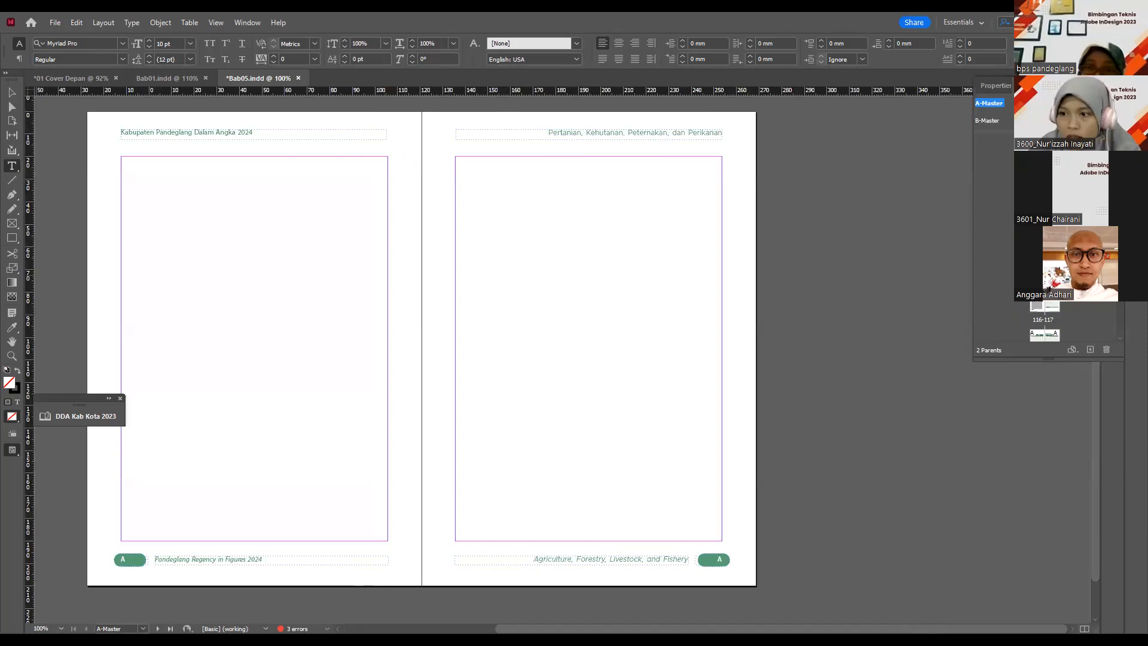
double_click(1053, 264)
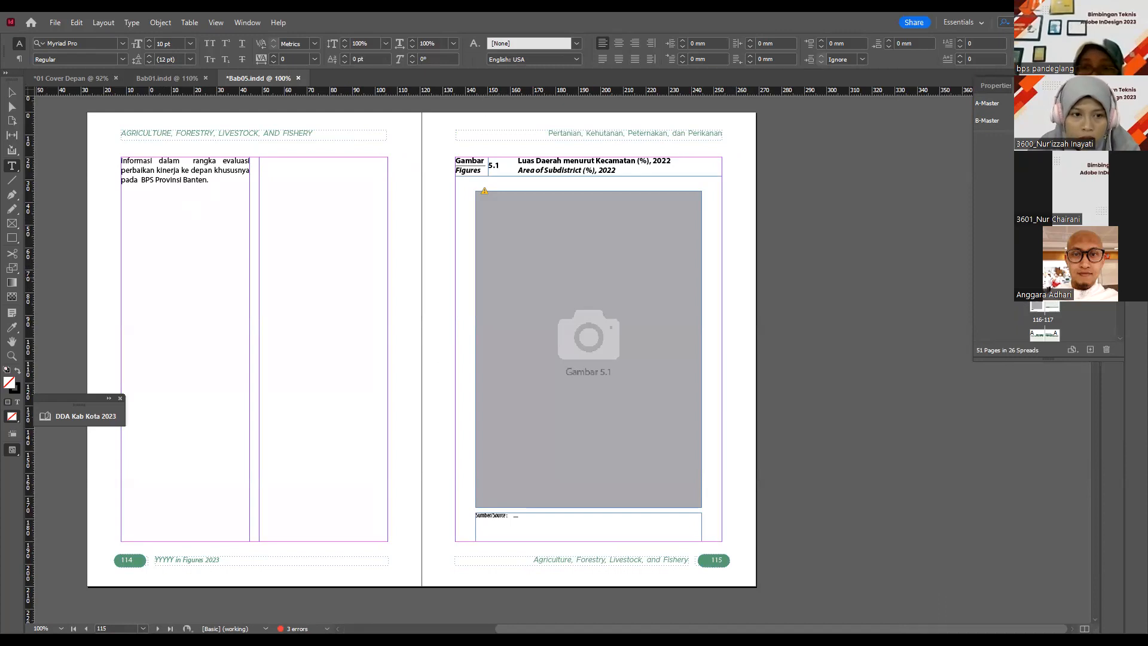
scroll(619, 379, "down", 4)
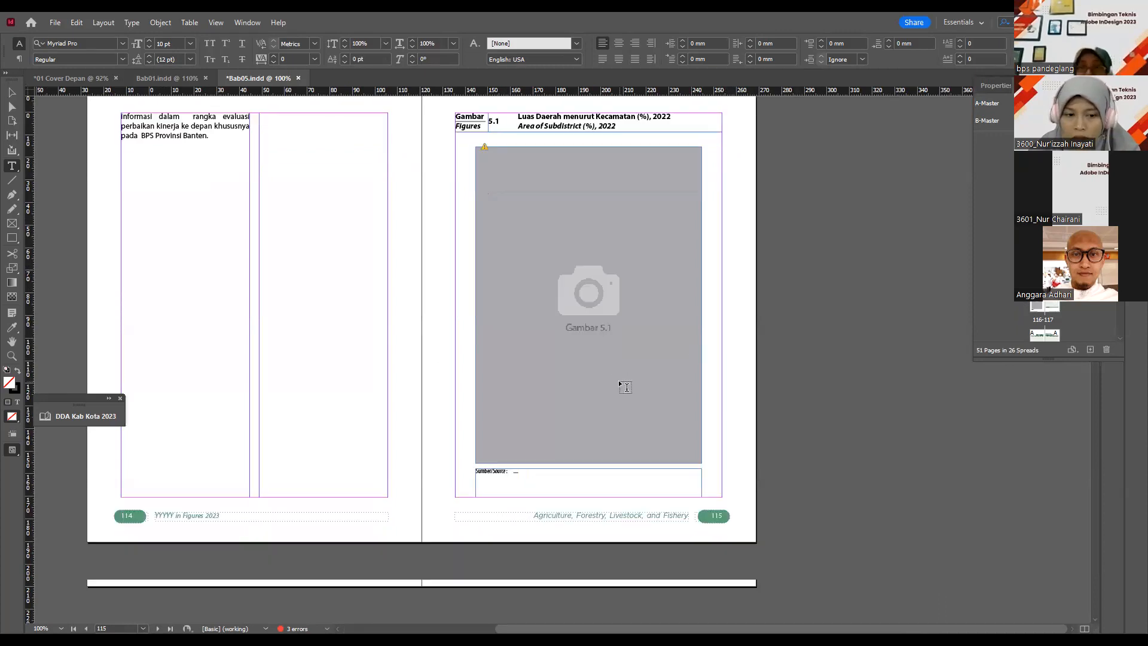
scroll(615, 342, "up", 5)
scroll(797, 375, "down", 1)
scroll(331, 397, "down", 10)
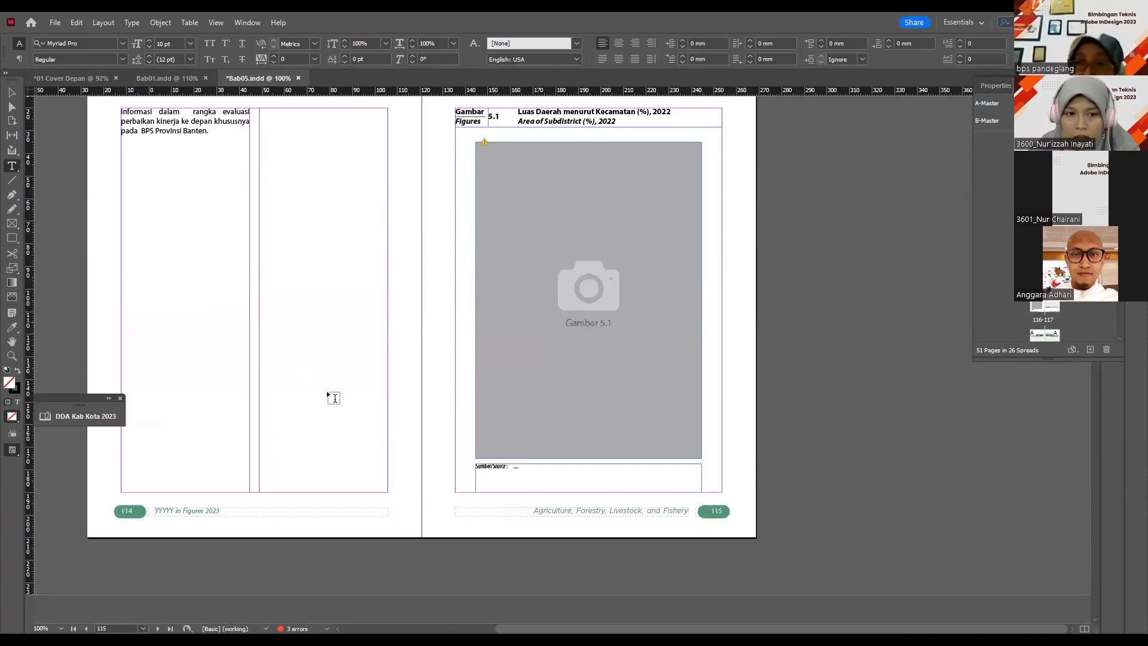
scroll(348, 429, "down", 10)
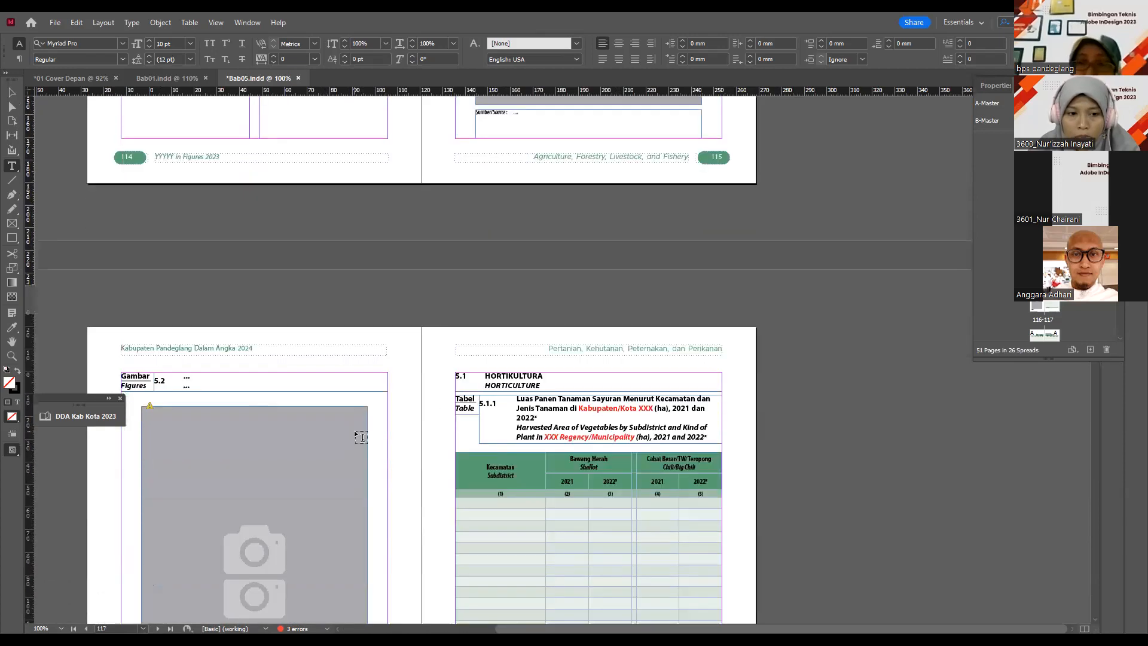
scroll(592, 502, "down", 15)
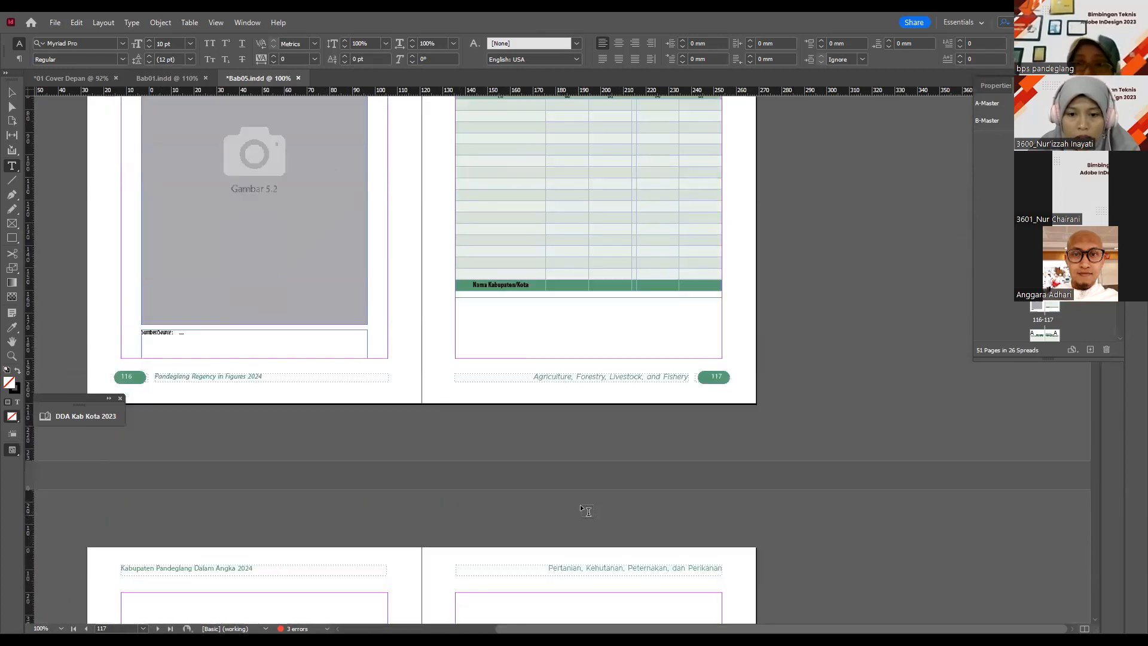
scroll(608, 474, "down", 4)
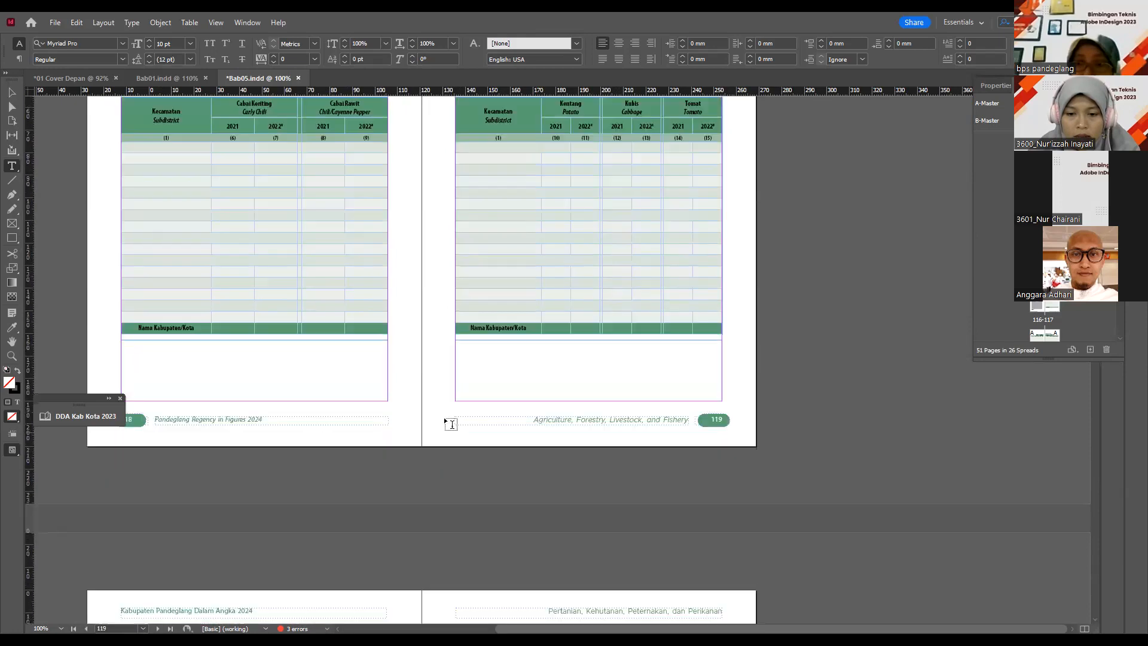
Step: Check the running headers and footers on the table spreads from pages 118-119 through 126-127
scroll(709, 361, "down", 11)
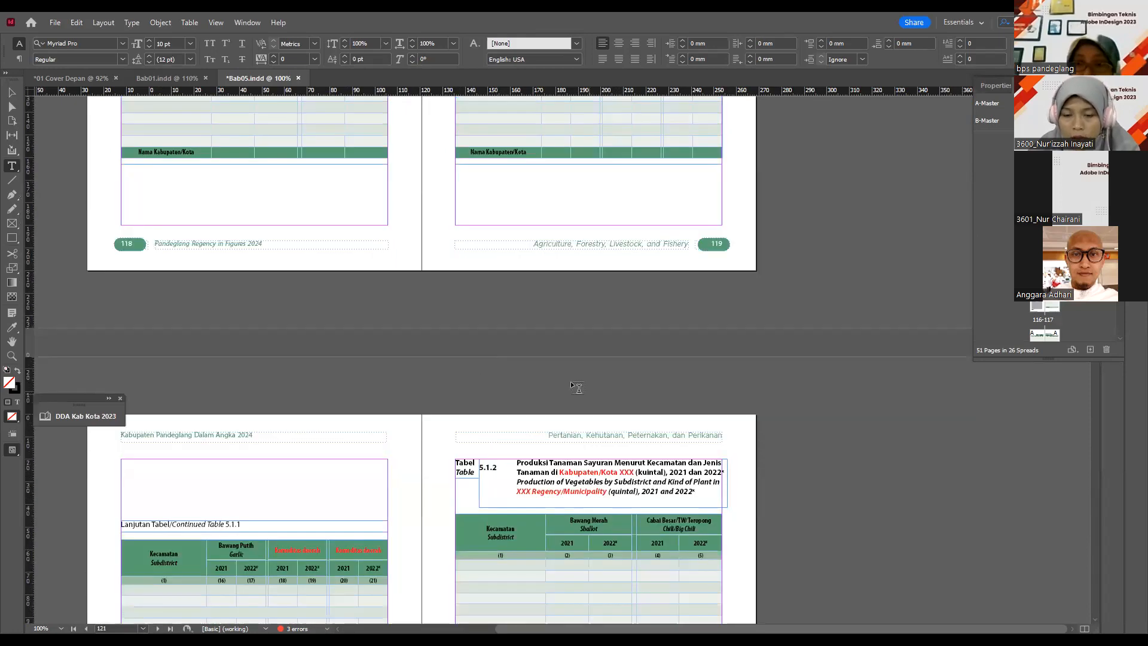
scroll(625, 317, "down", 7)
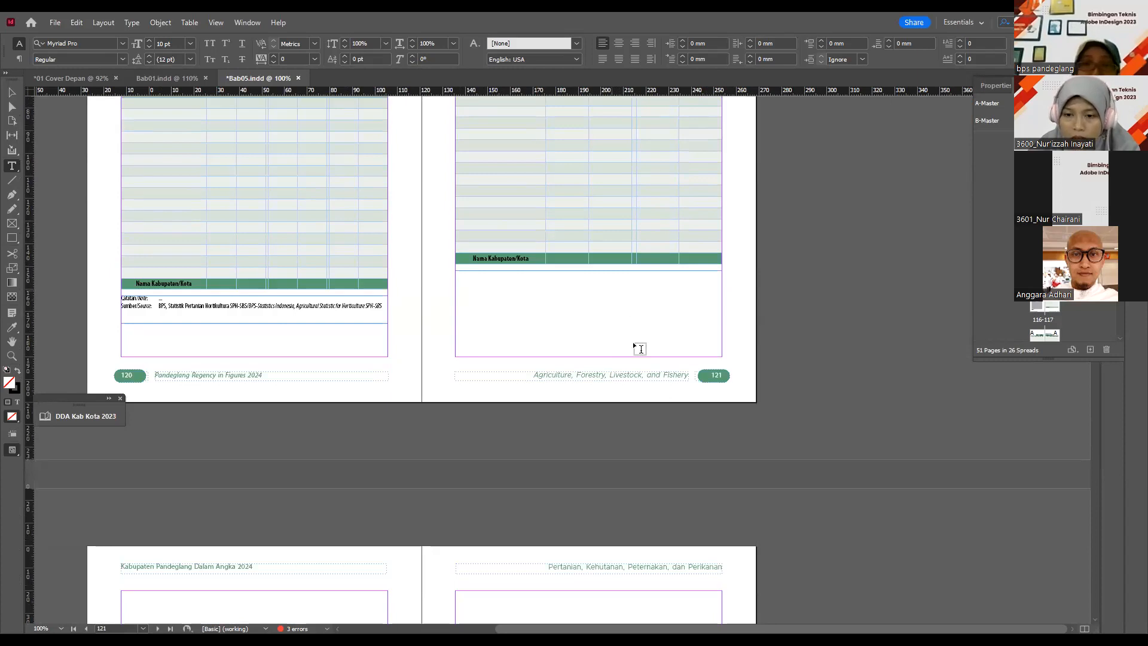
scroll(638, 345, "down", 10)
scroll(583, 474, "down", 8)
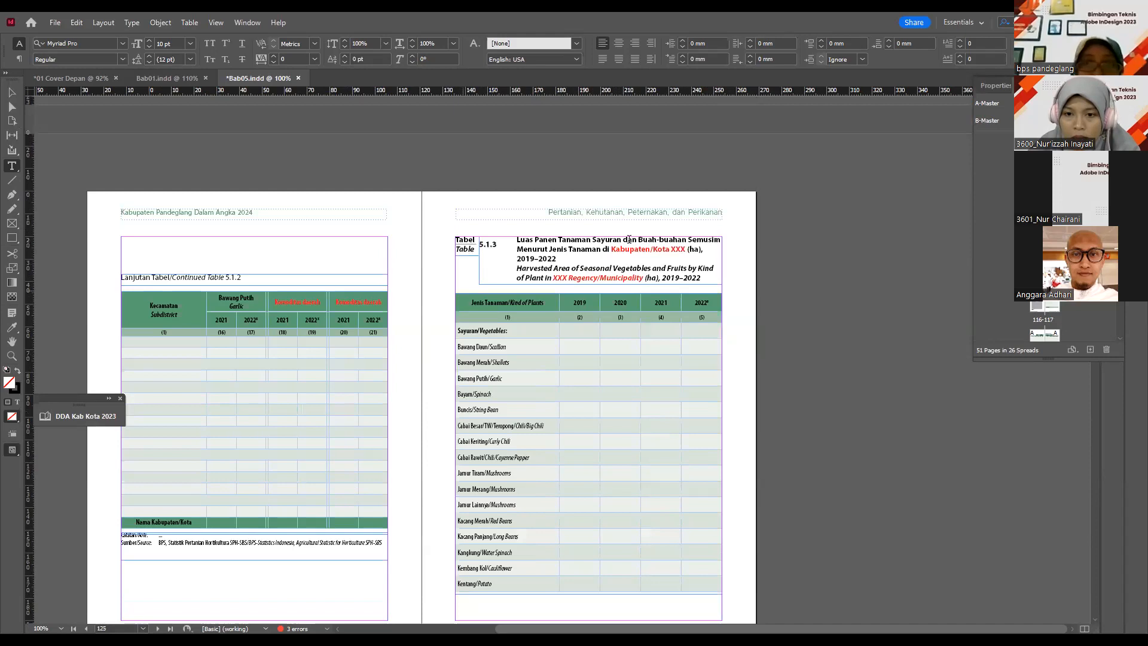
scroll(477, 397, "down", 1)
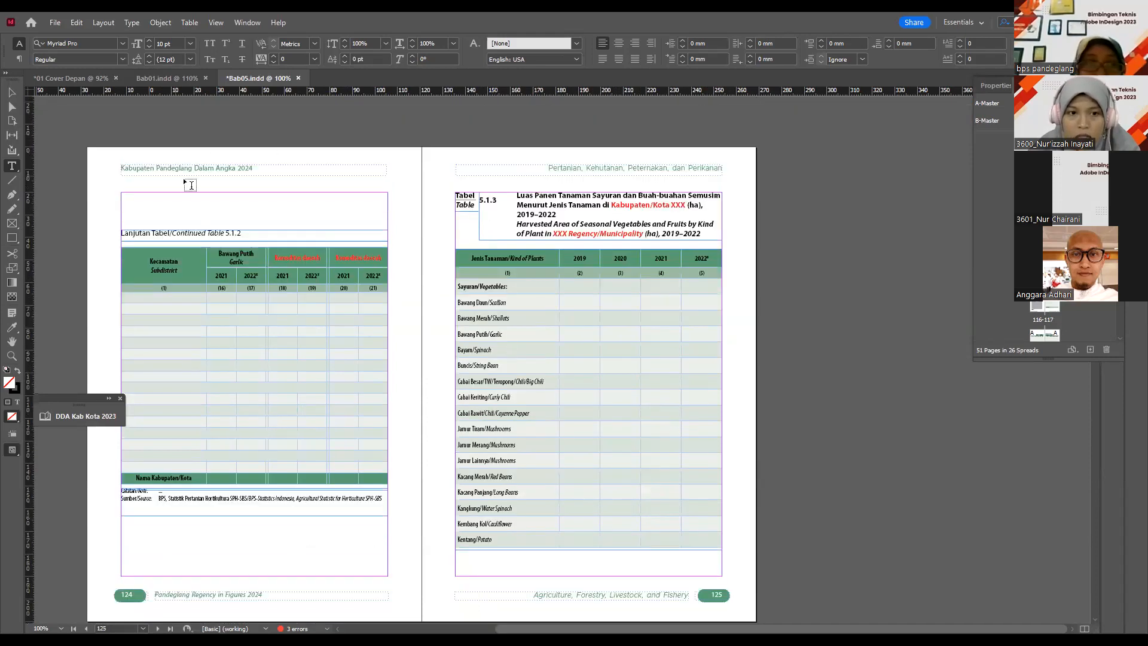
scroll(245, 563, "down", 2)
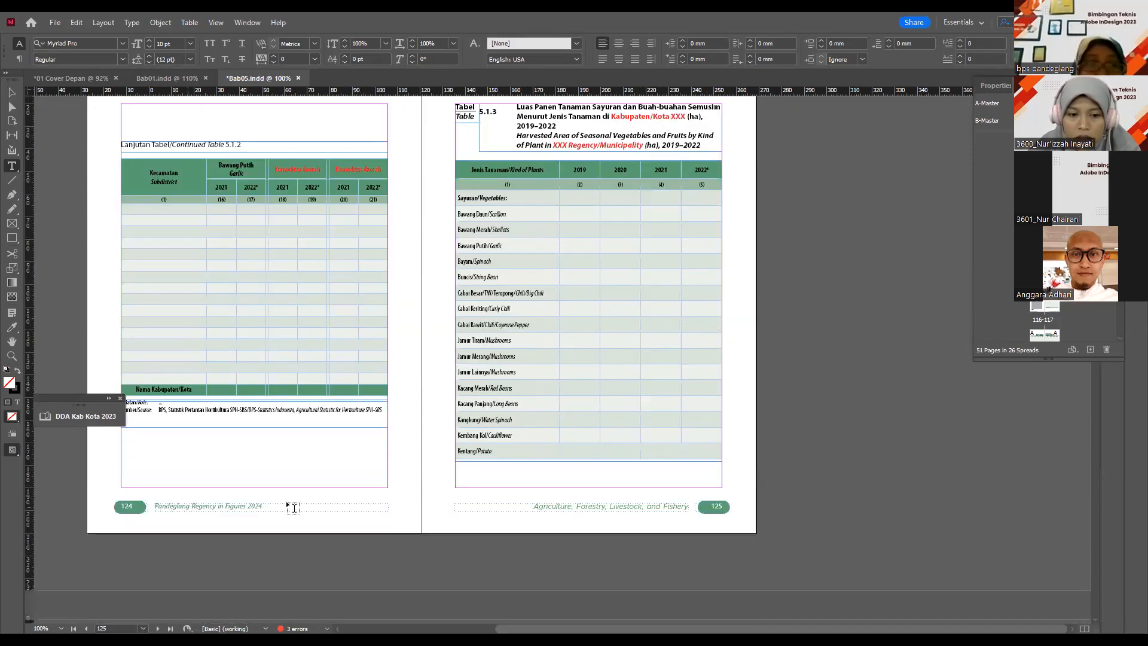
scroll(902, 389, "down", 7)
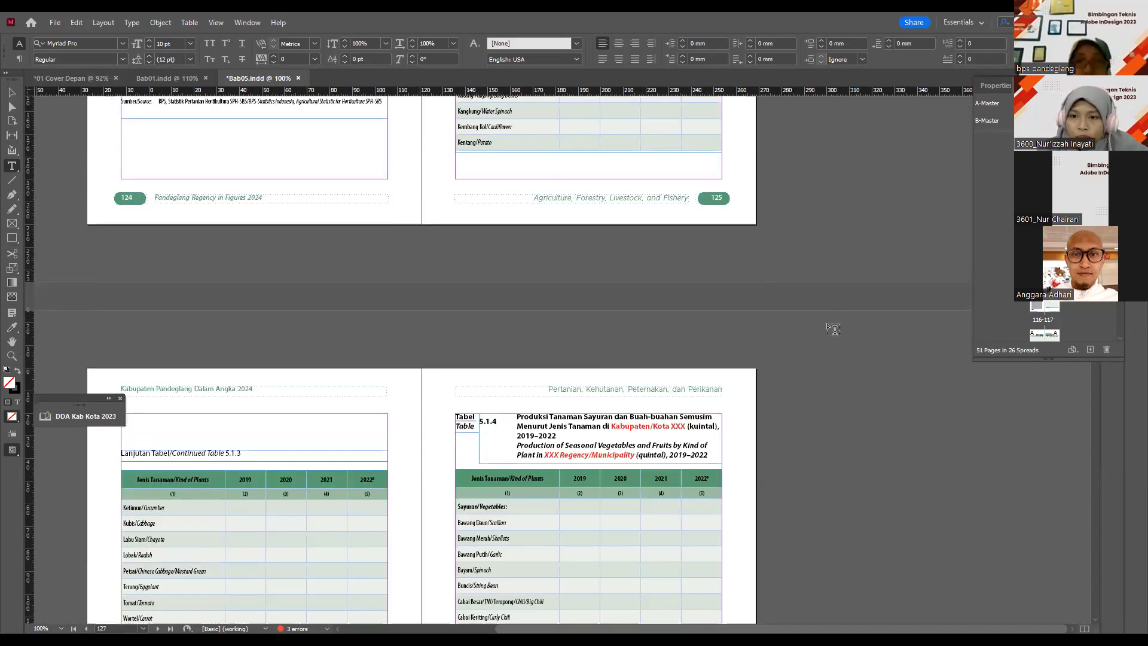
Step: Go back to page 111 and compare the headers and footers on the spreads from pages 110-111 through 116-117
scroll(837, 341, "up", 10)
scroll(849, 345, "up", 15)
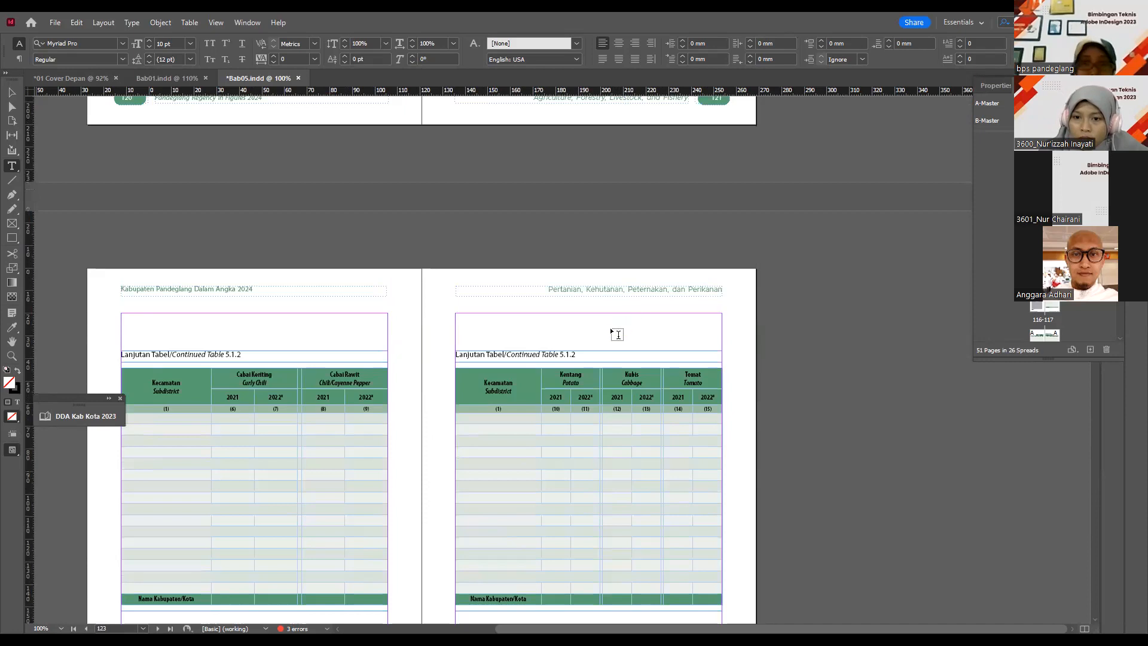
scroll(768, 328, "up", 10)
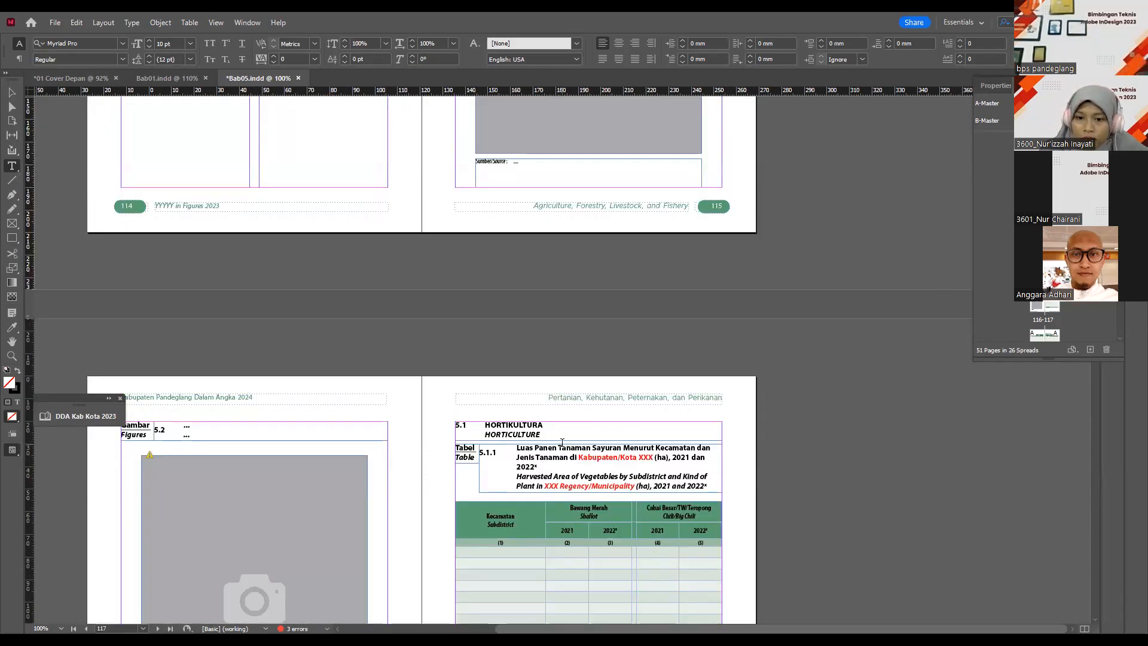
scroll(555, 437, "up", 5)
scroll(554, 432, "up", 7)
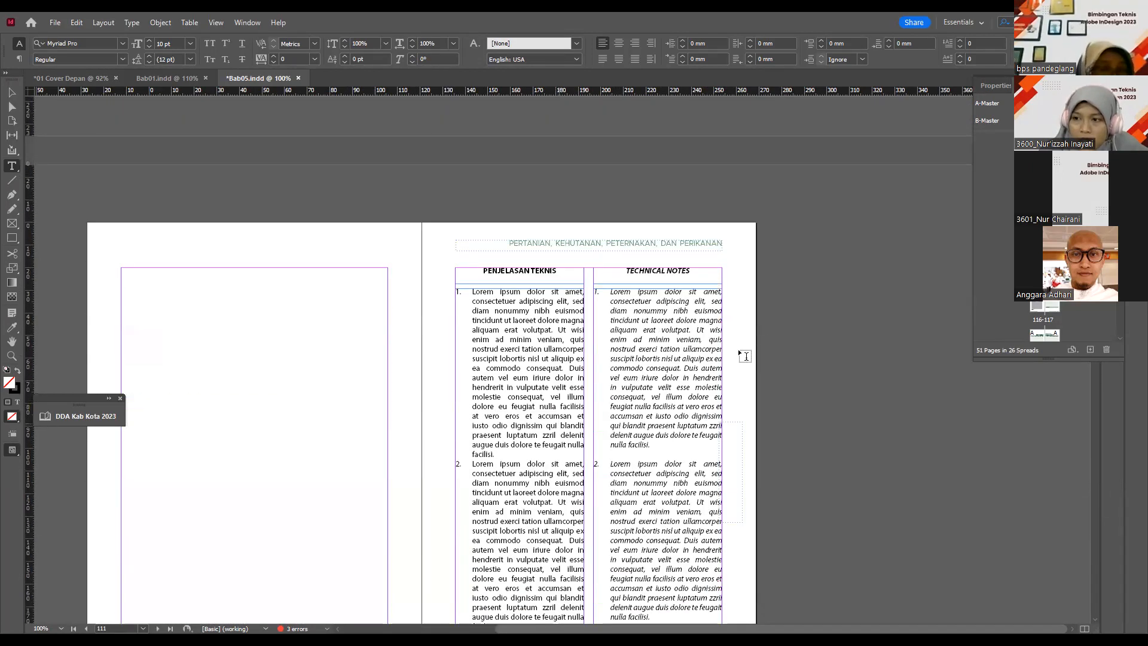
scroll(751, 398, "down", 6)
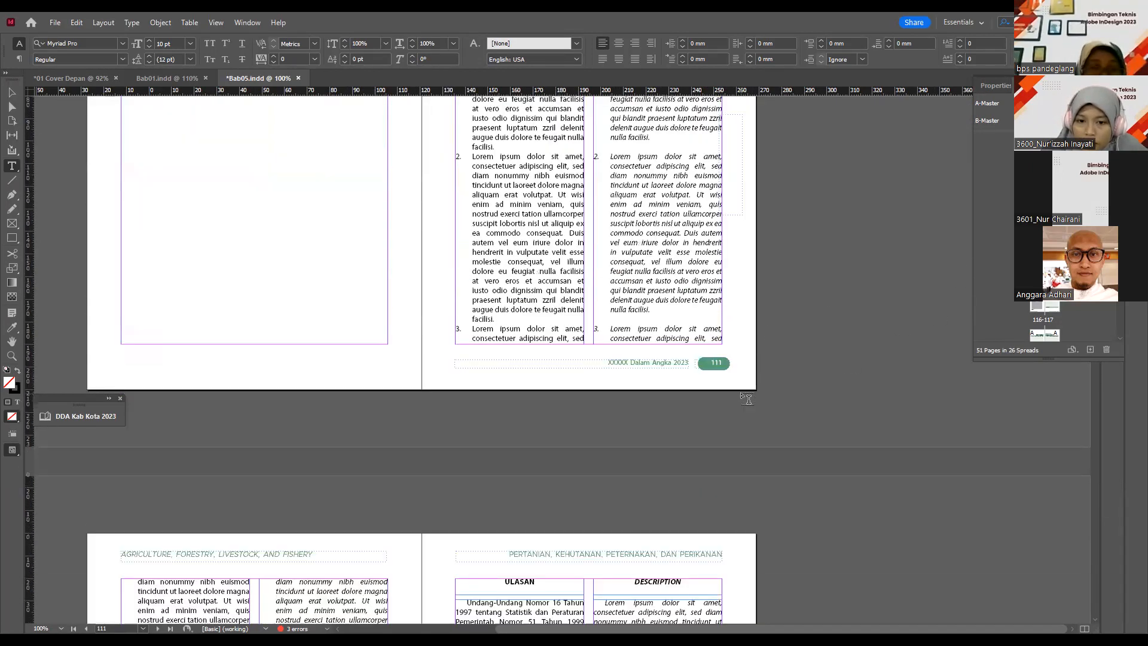
scroll(748, 398, "down", 6)
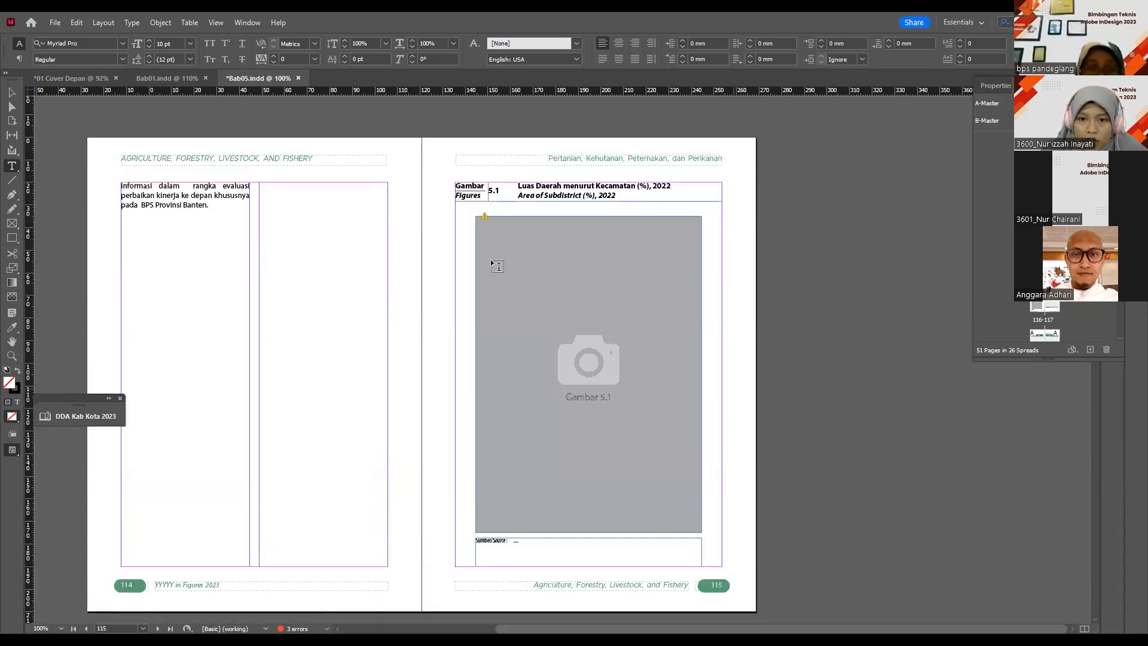
scroll(477, 401, "down", 6)
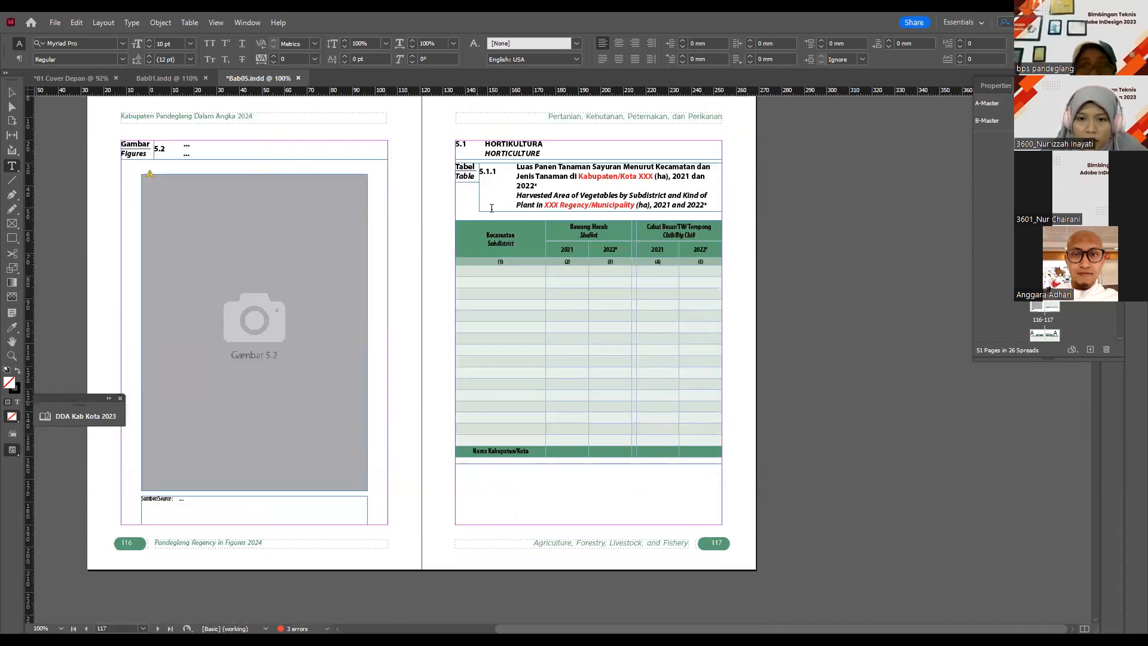
Step: Expand the DDA Kab Kota 2023 book over page 116, select Bab05 and show the chapter list from 01 Halaman Depan
left_click(473, 144)
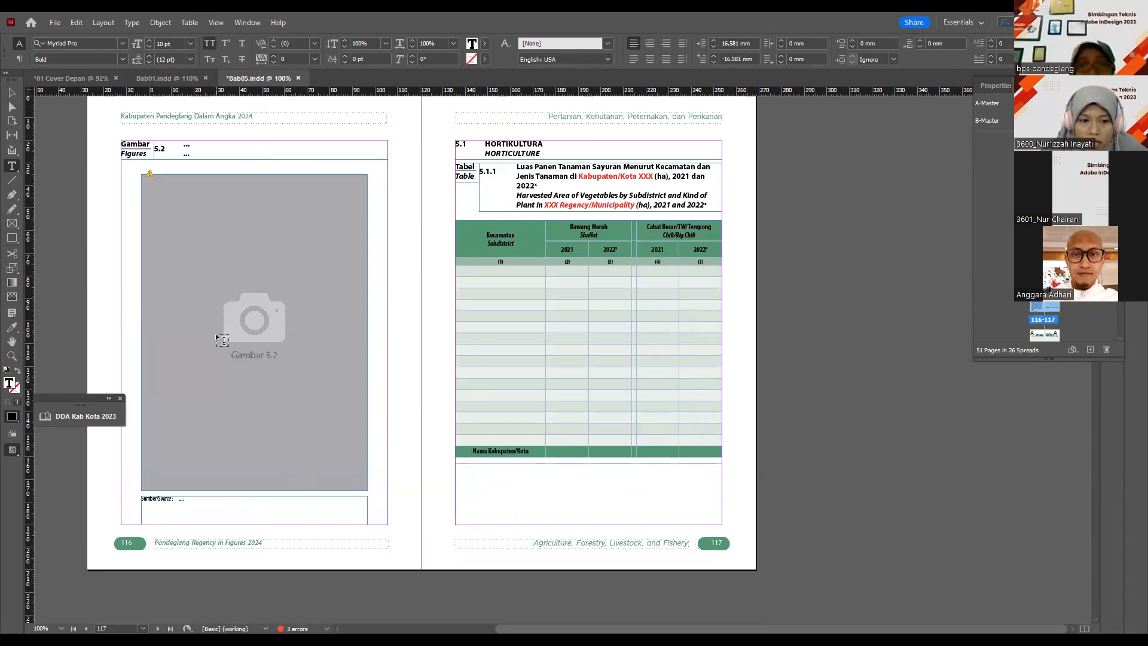
left_click_drag(78, 404, 378, 231)
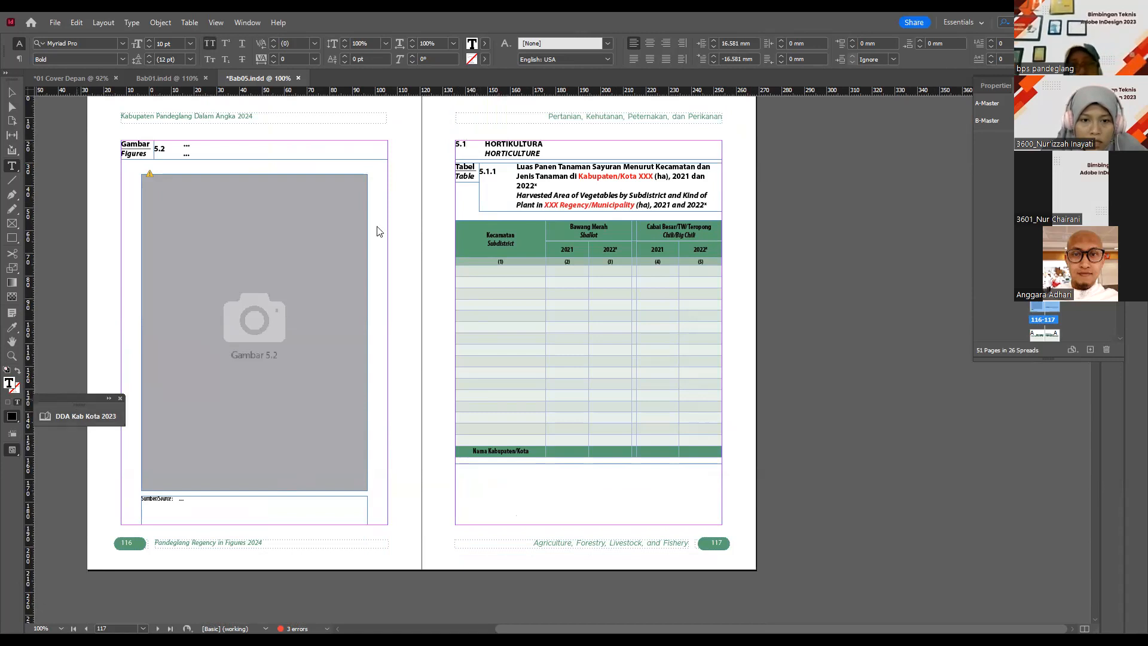
left_click(383, 243)
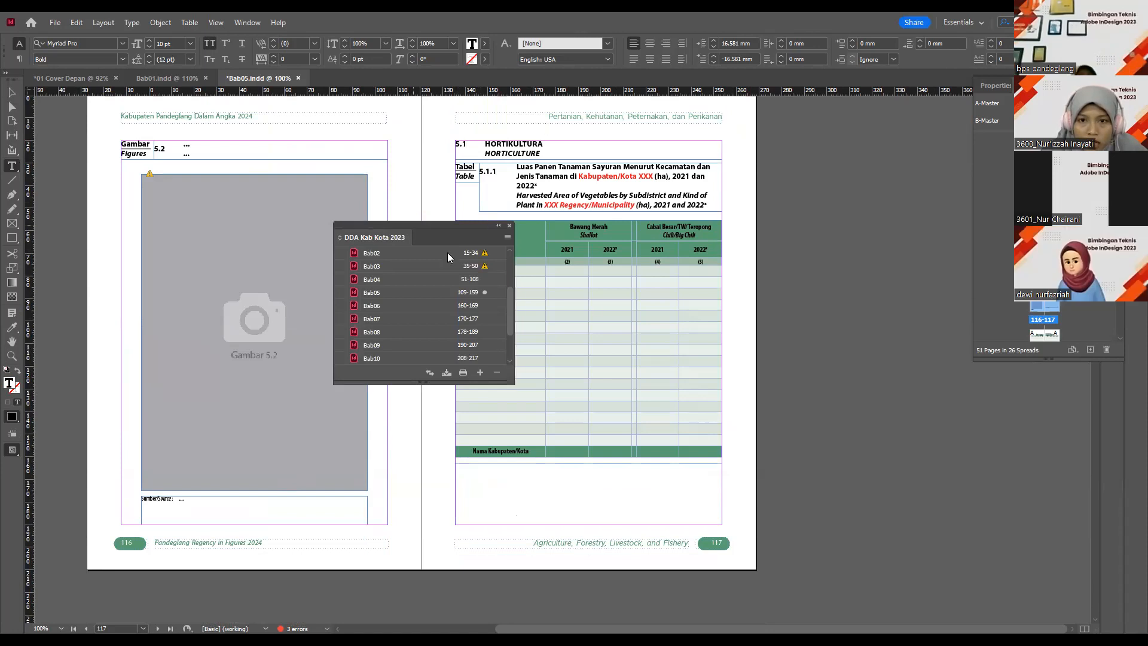
left_click_drag(506, 226, 601, 226)
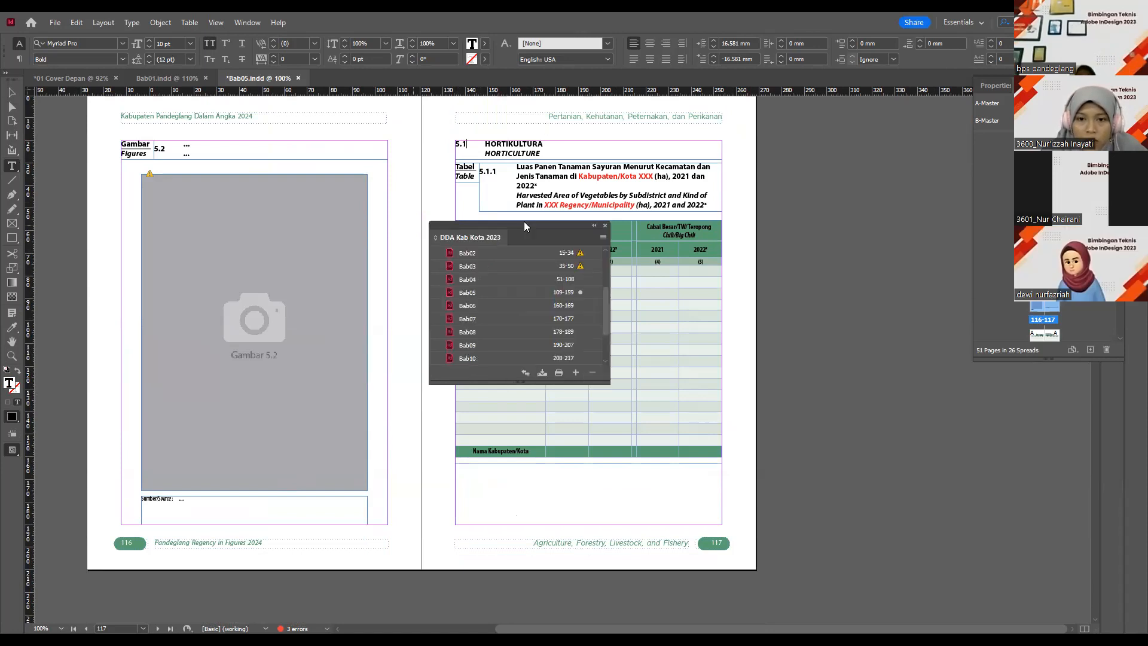
left_click_drag(478, 237, 397, 170)
left_click(430, 226)
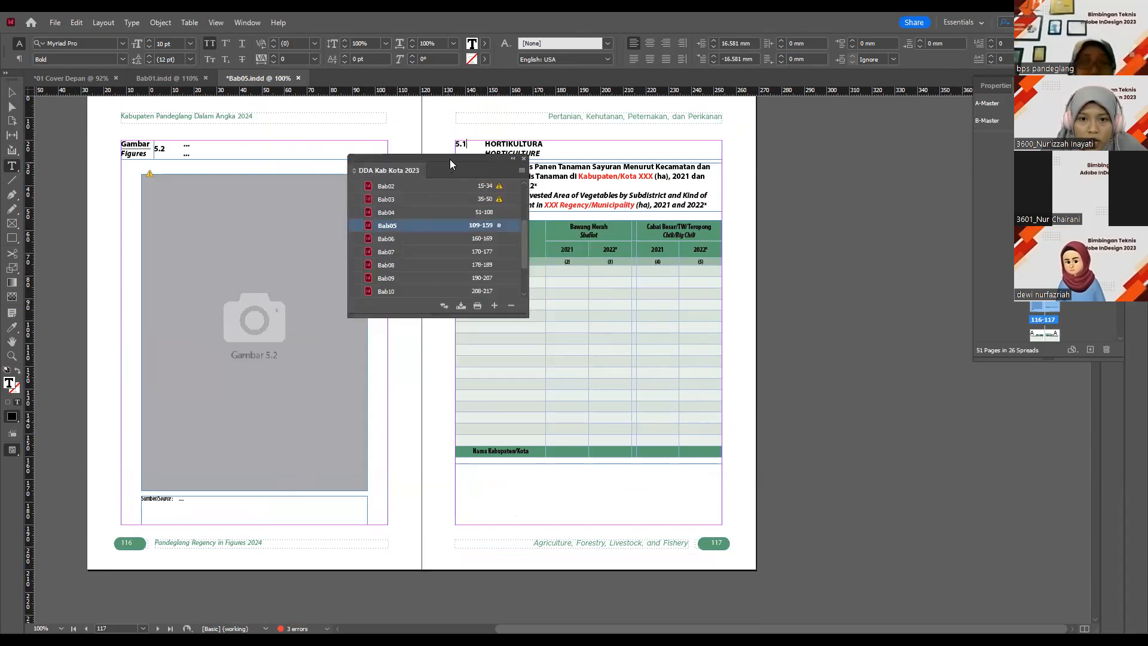
left_click_drag(395, 171, 237, 246)
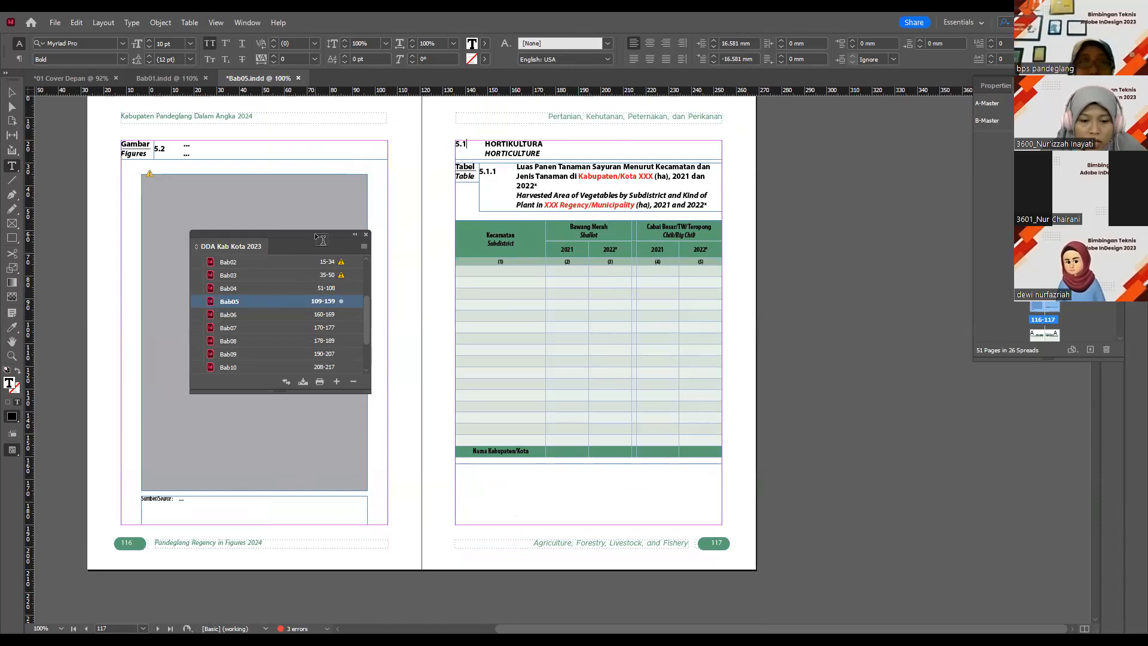
left_click_drag(314, 234, 318, 173)
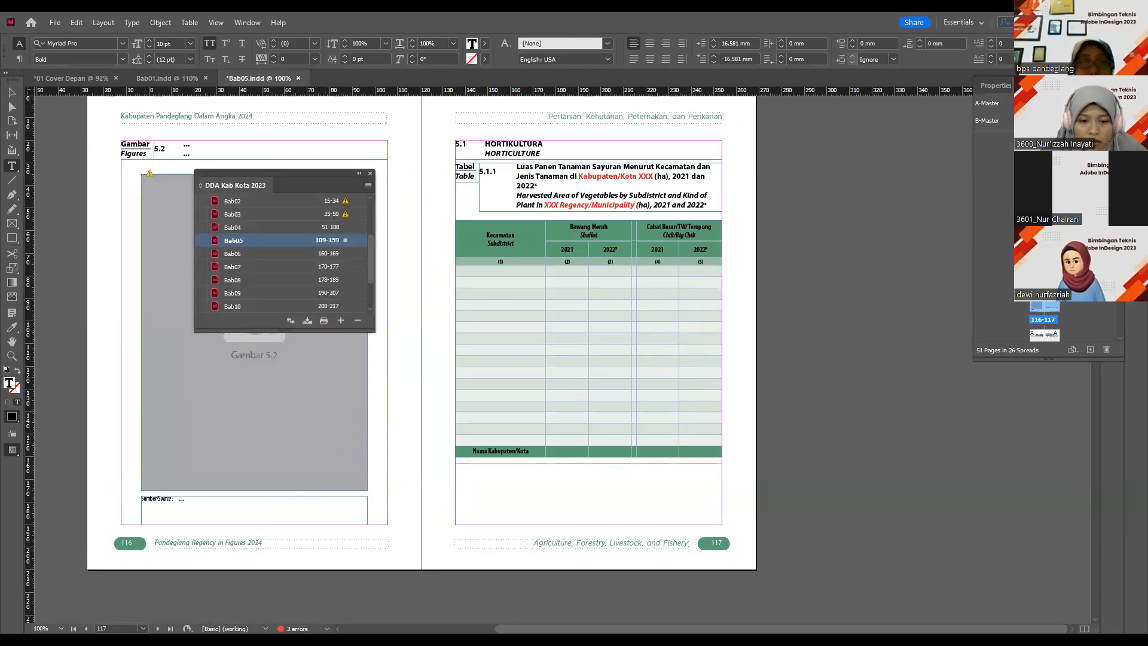
left_click(483, 172)
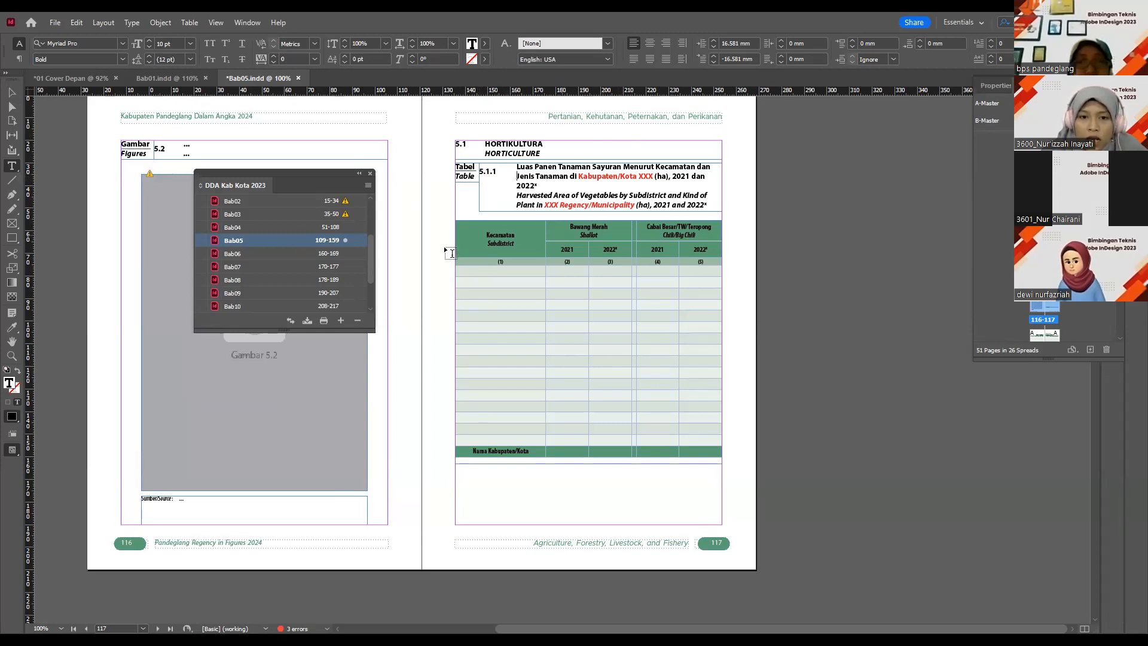
left_click_drag(371, 241, 371, 206)
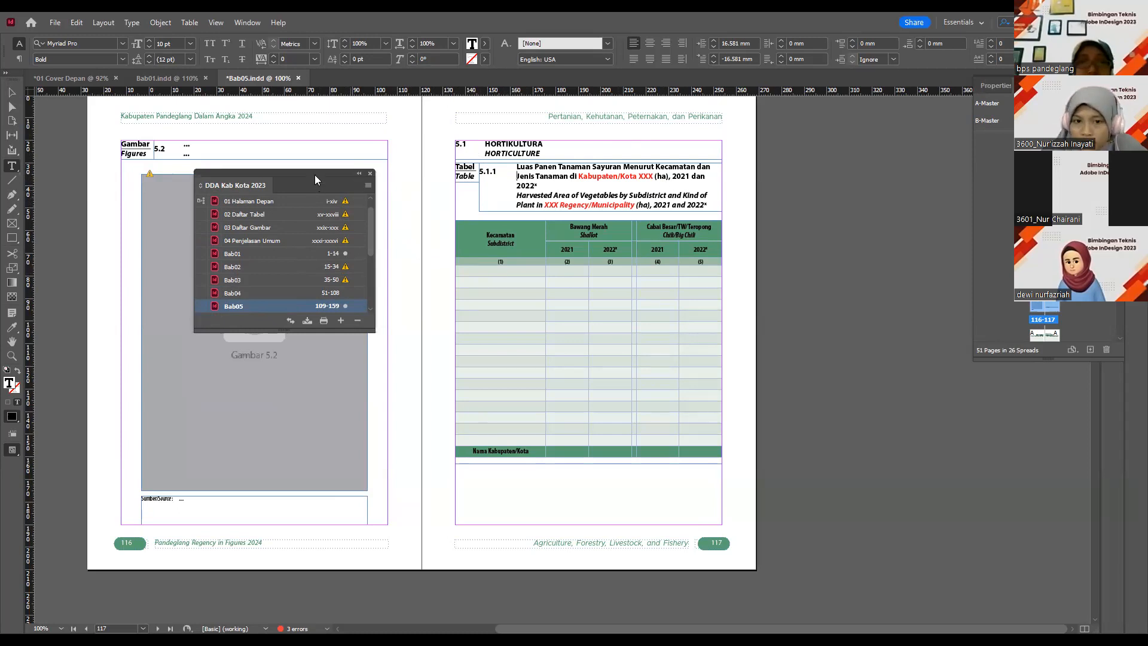
left_click_drag(314, 174, 288, 223)
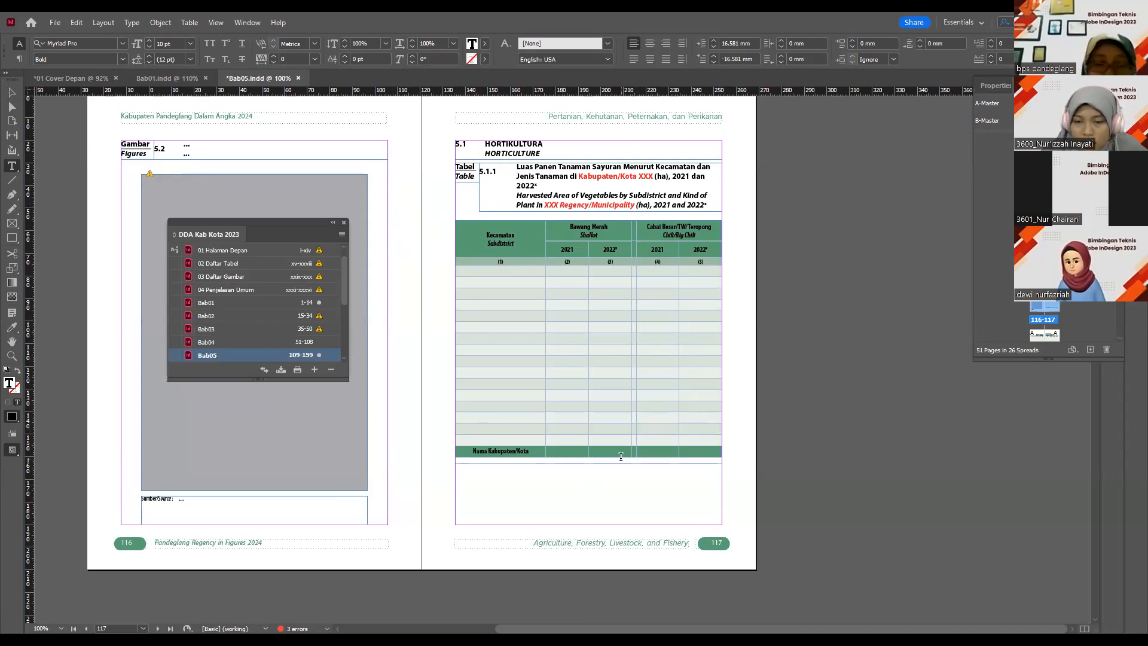
Step: Review the pages from table 5.1.1 on page 117 back to the PENJELASAN TEKNIS text on page 111
scroll(620, 457, "up", 3)
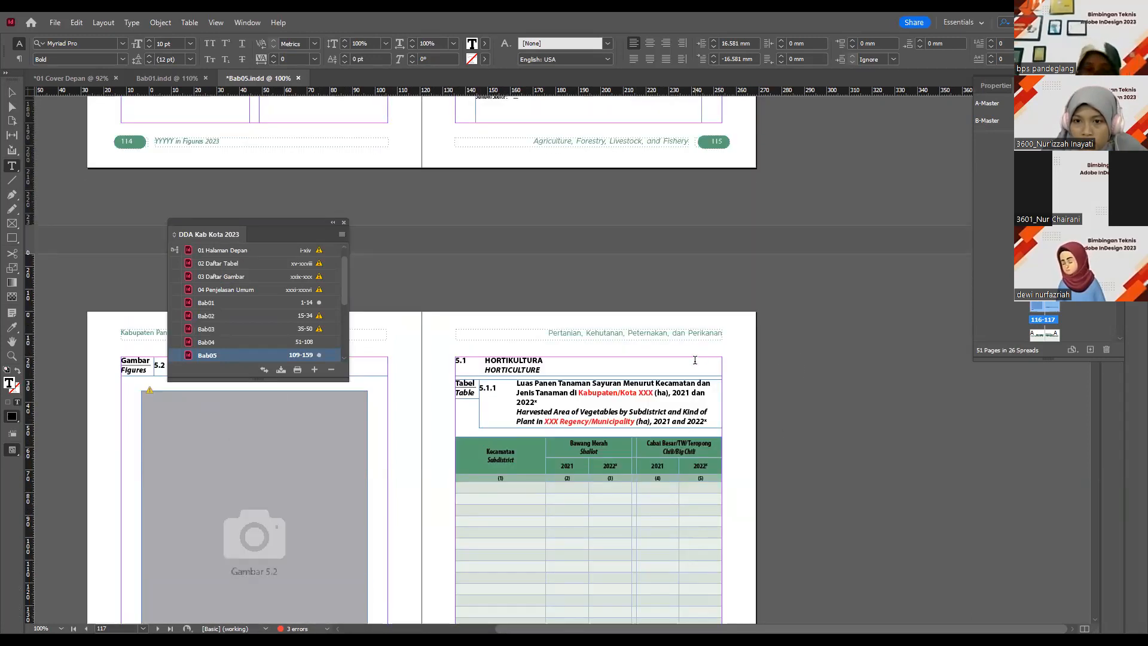
left_click(541, 408)
left_click(541, 409)
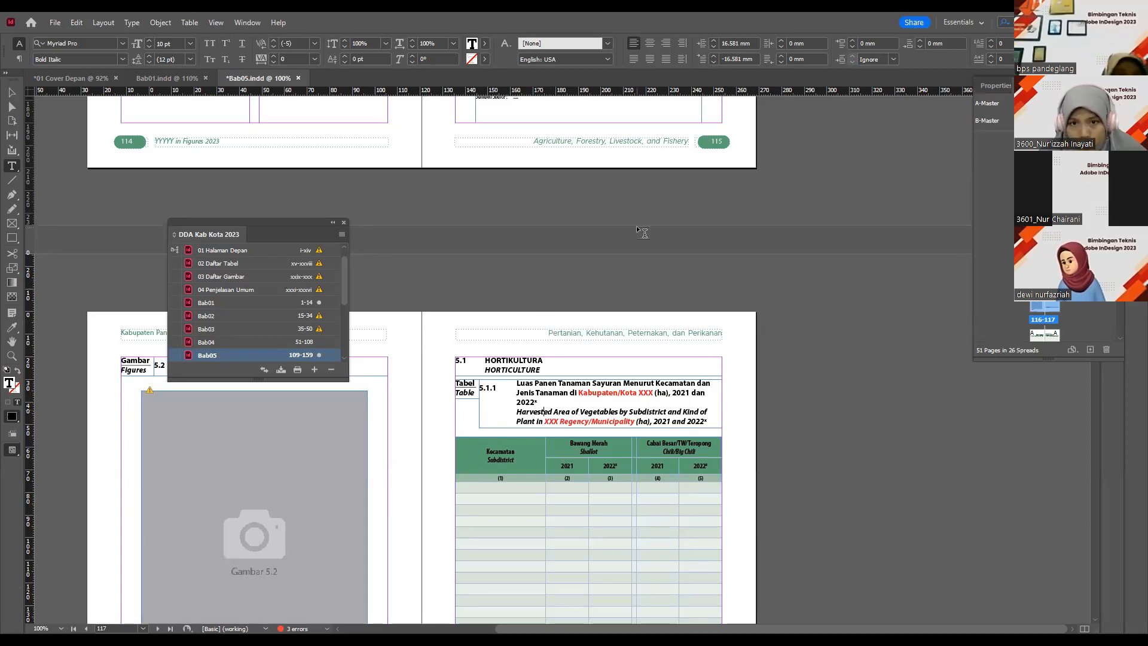
scroll(640, 263, "up", 4)
scroll(639, 264, "up", 10)
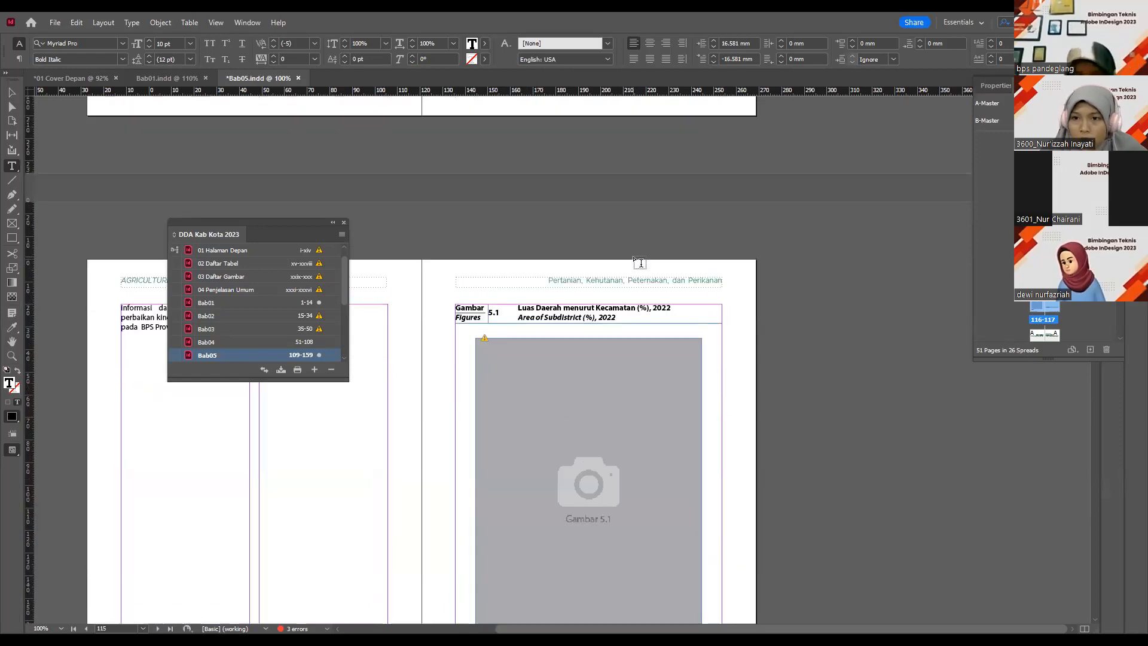
scroll(639, 263, "up", 5)
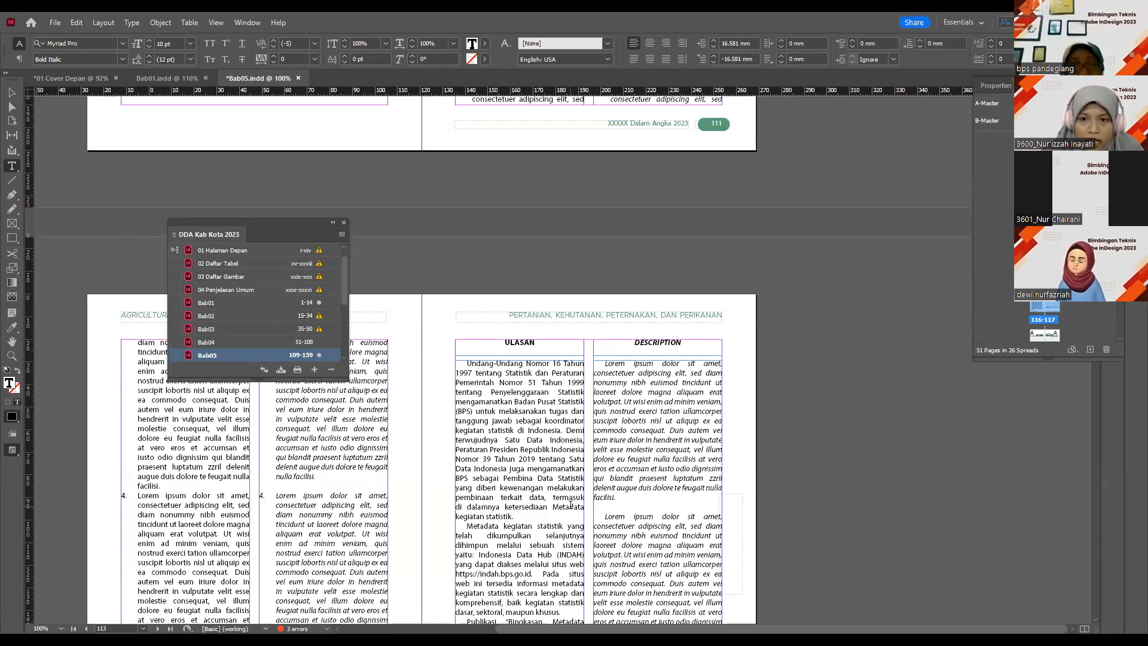
scroll(603, 473, "up", 10)
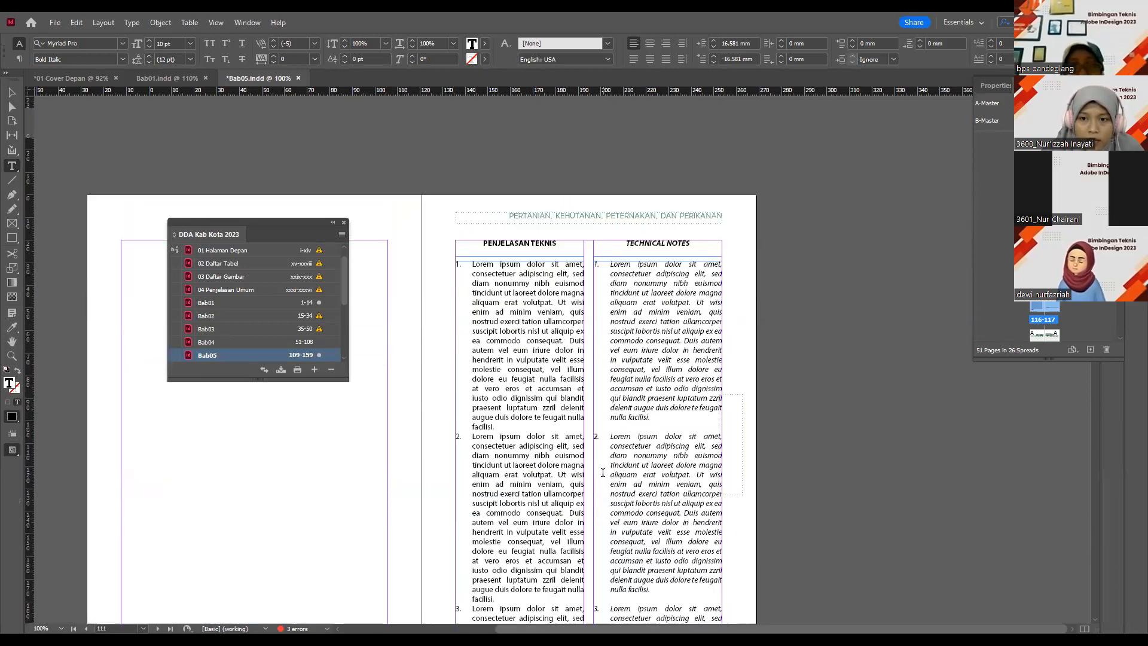
Step: Highlight the first PENJELASAN TEKNIS paragraph on page 111, put the text cursor back inside it and start the Place command
left_click_drag(490, 273, 513, 341)
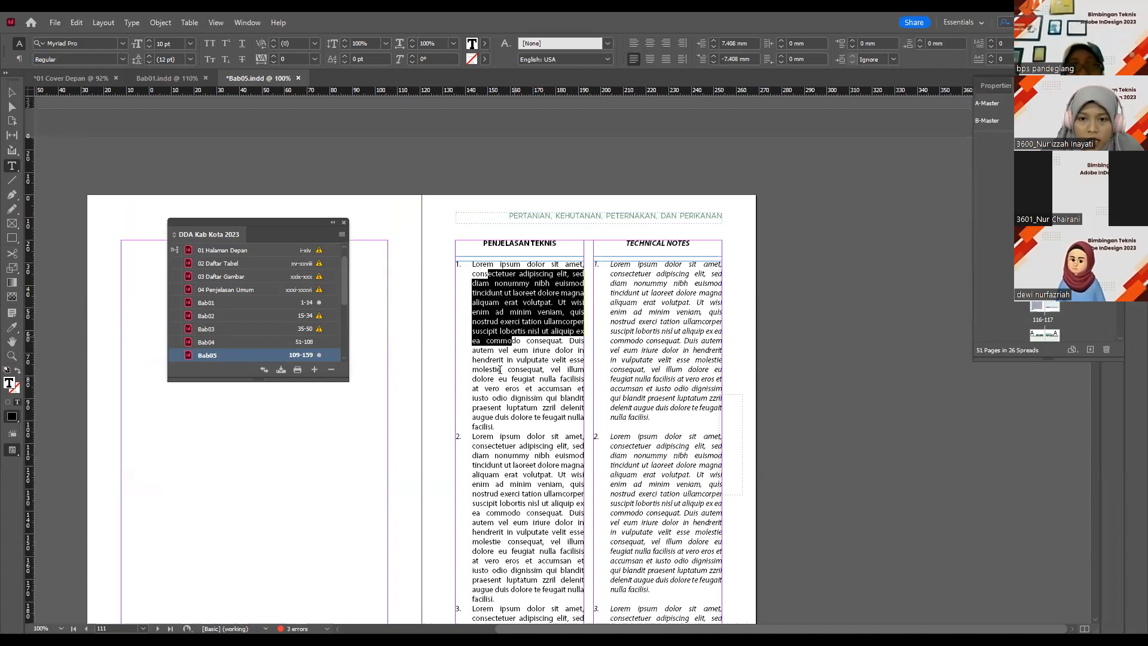
left_click(500, 371)
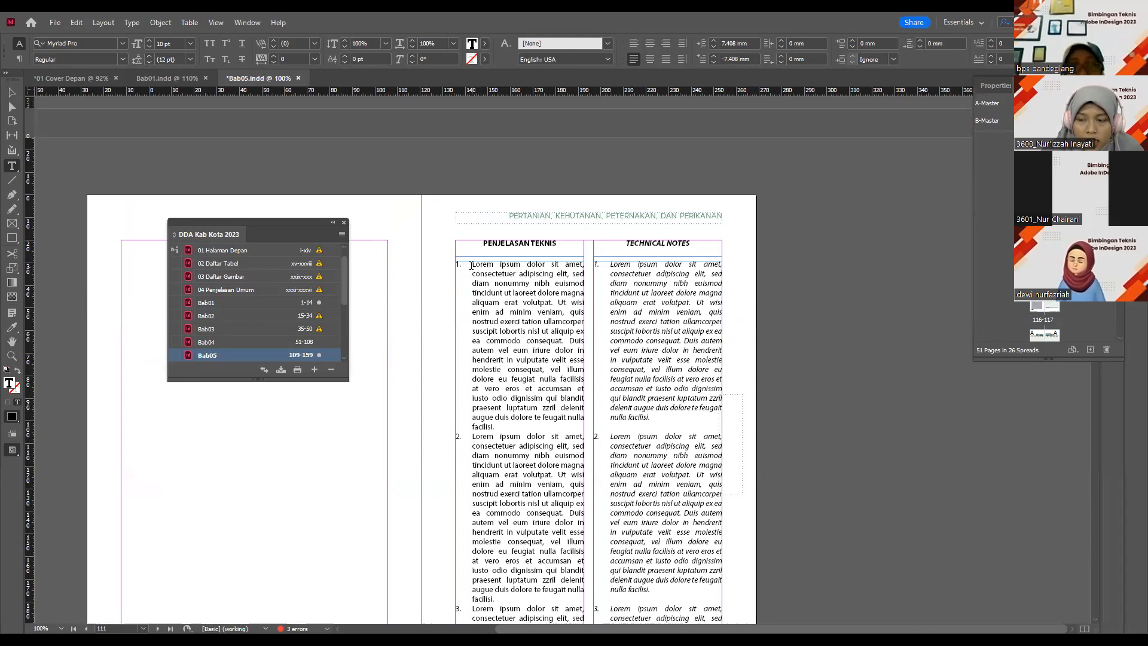
left_click_drag(471, 265, 521, 423)
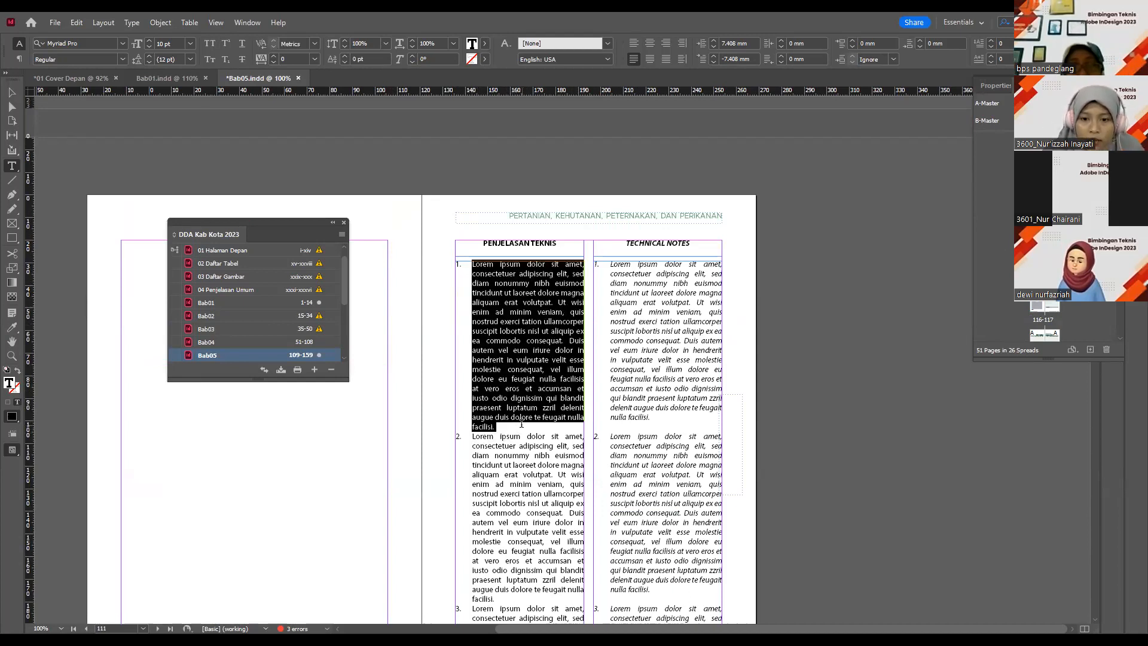
left_click(497, 280)
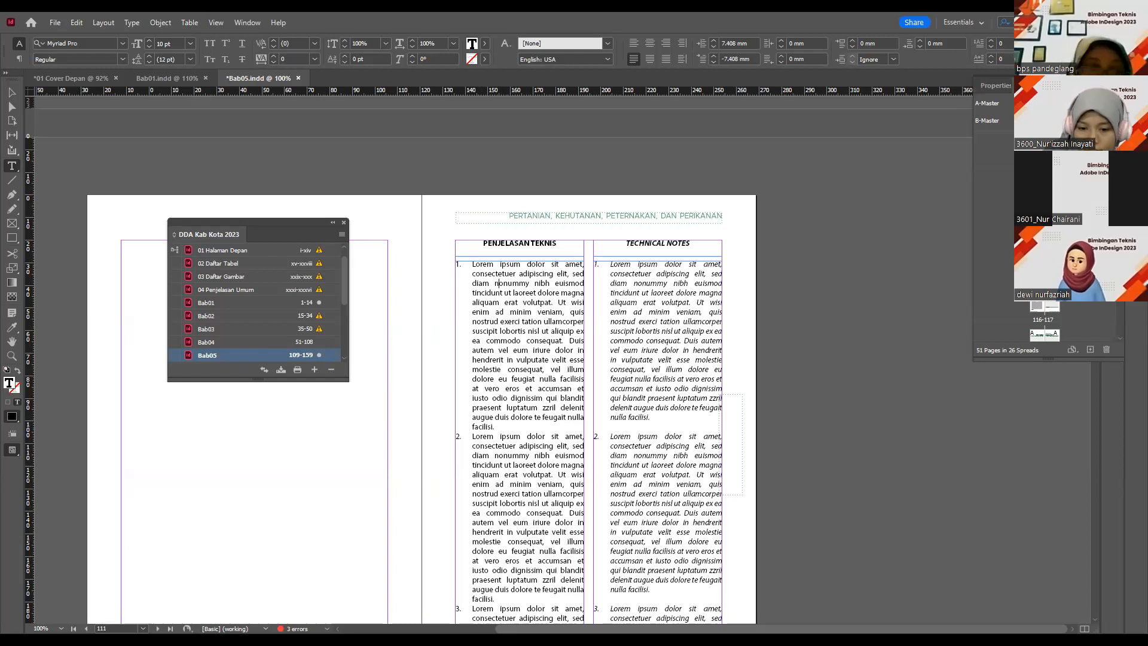
key("ctrl+d")
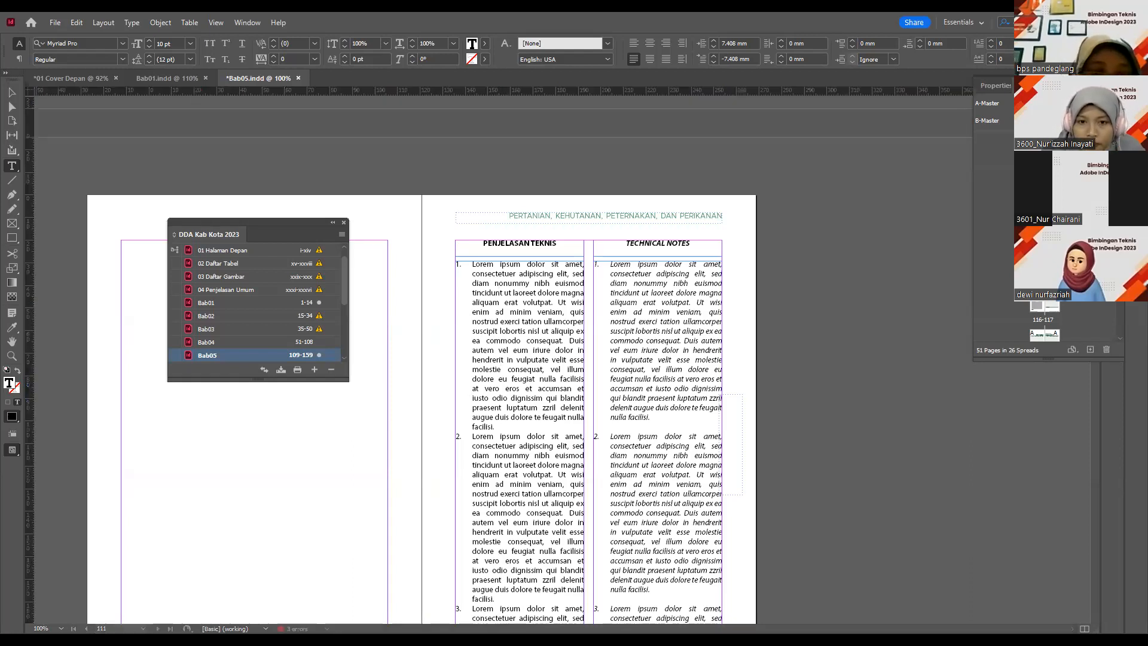
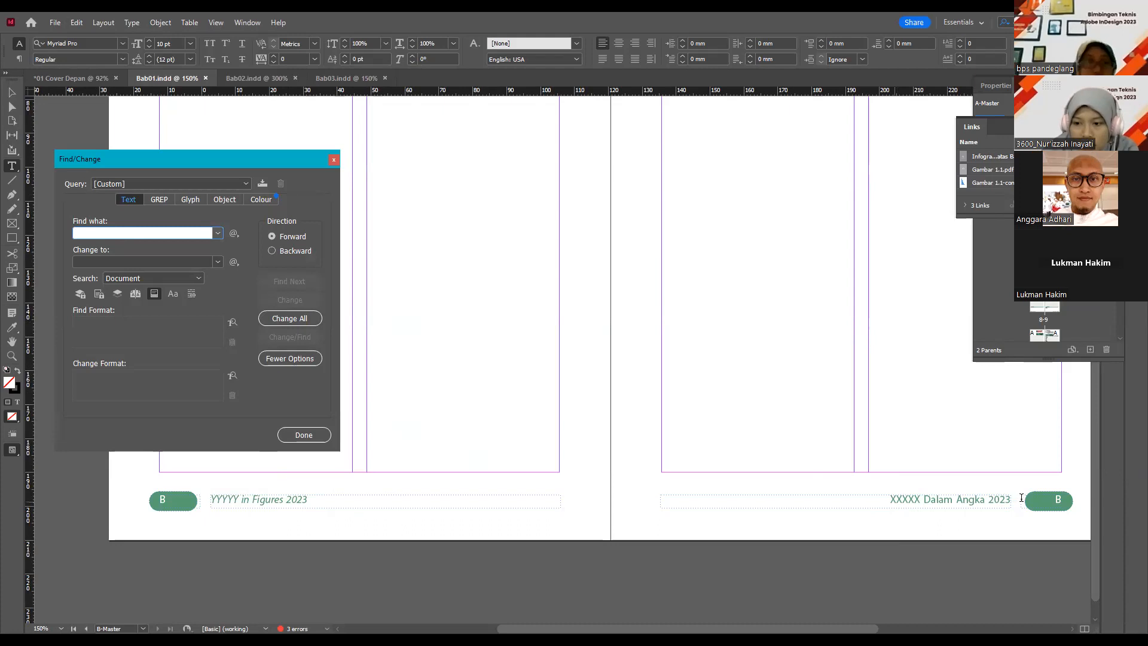
Step: Set Find/Change to find "XXXXX Dalam Angka 2023" and change it to "Kabupaten Pandeglang Dalam Angka 2024"
left_click(126, 233)
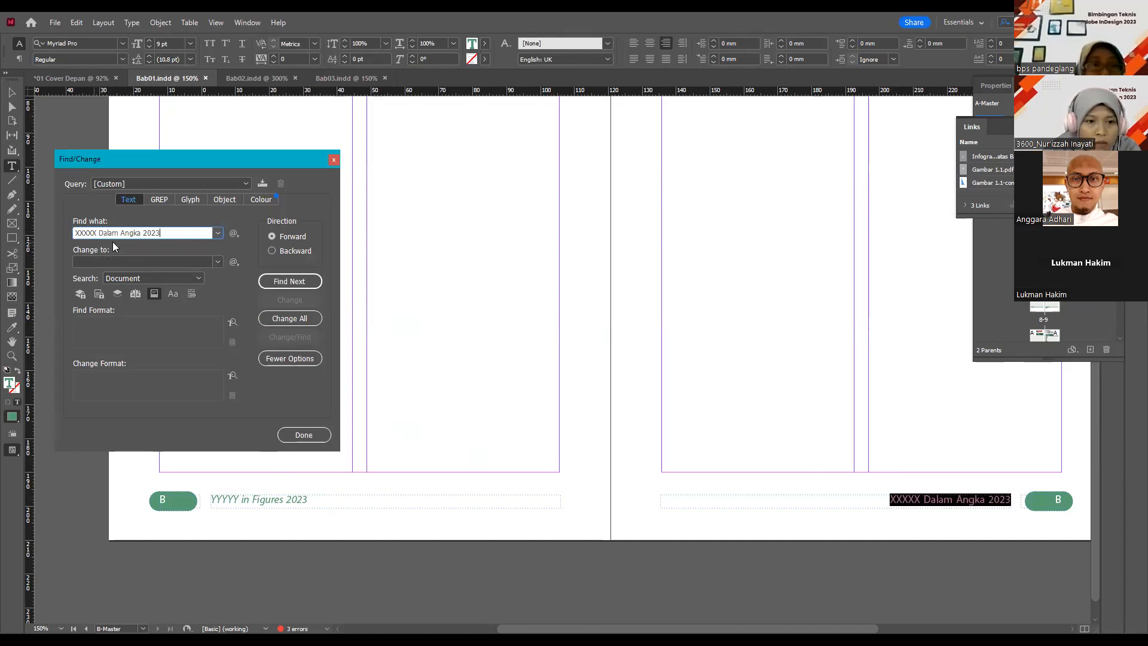
left_click(102, 260)
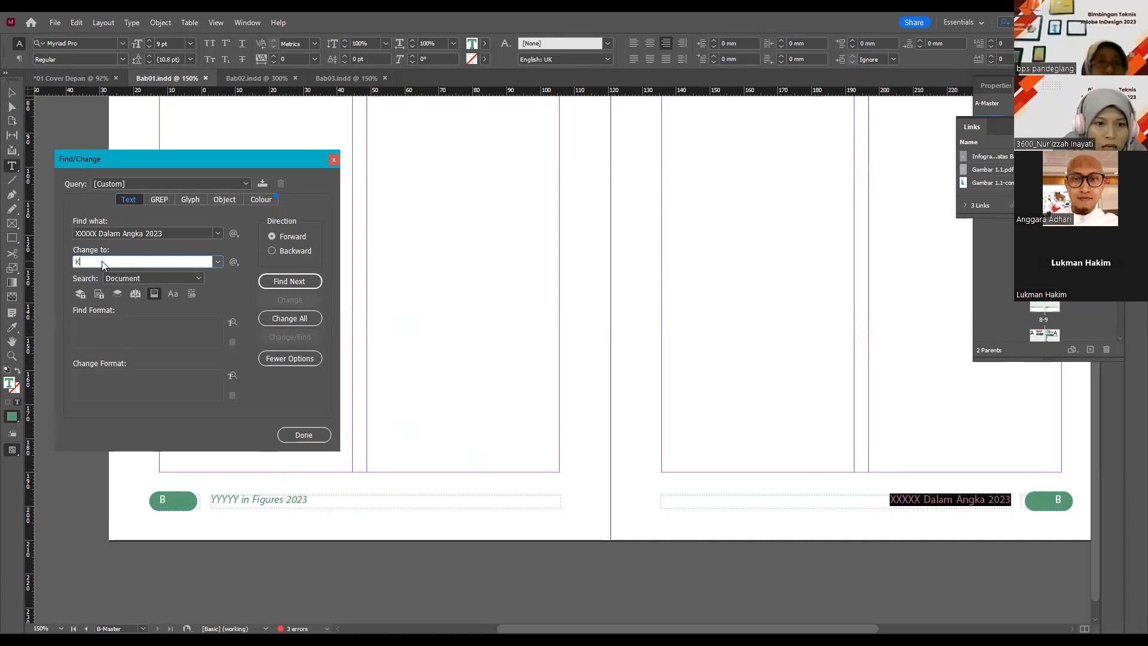
type("Kabupaten Pandeglan")
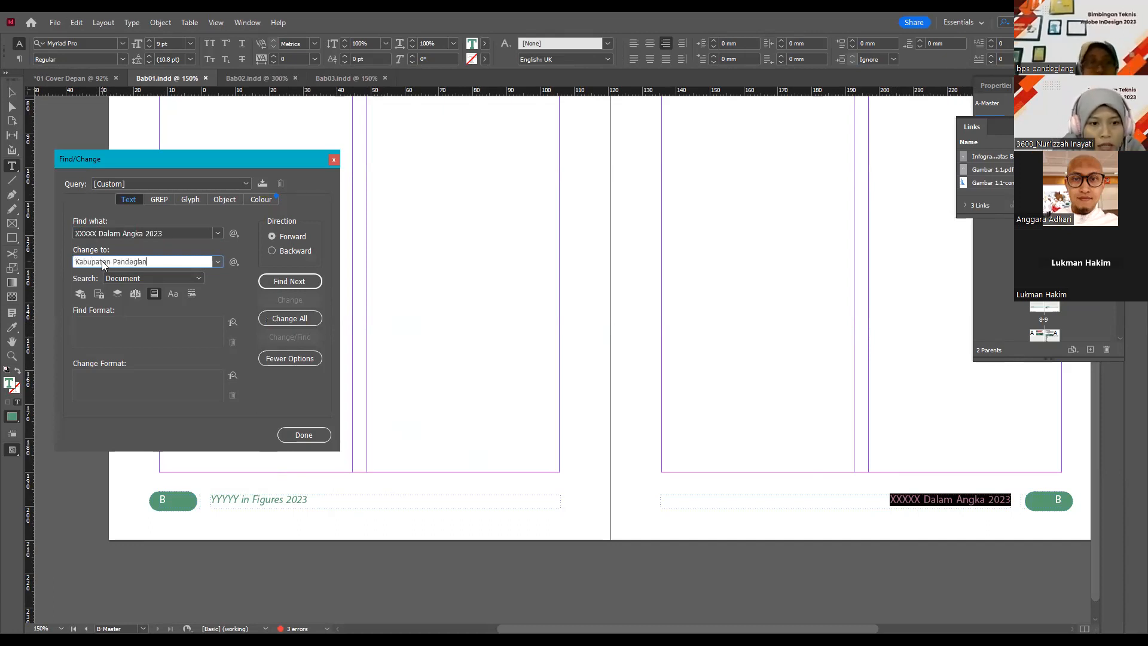
type("g Dalam Angk")
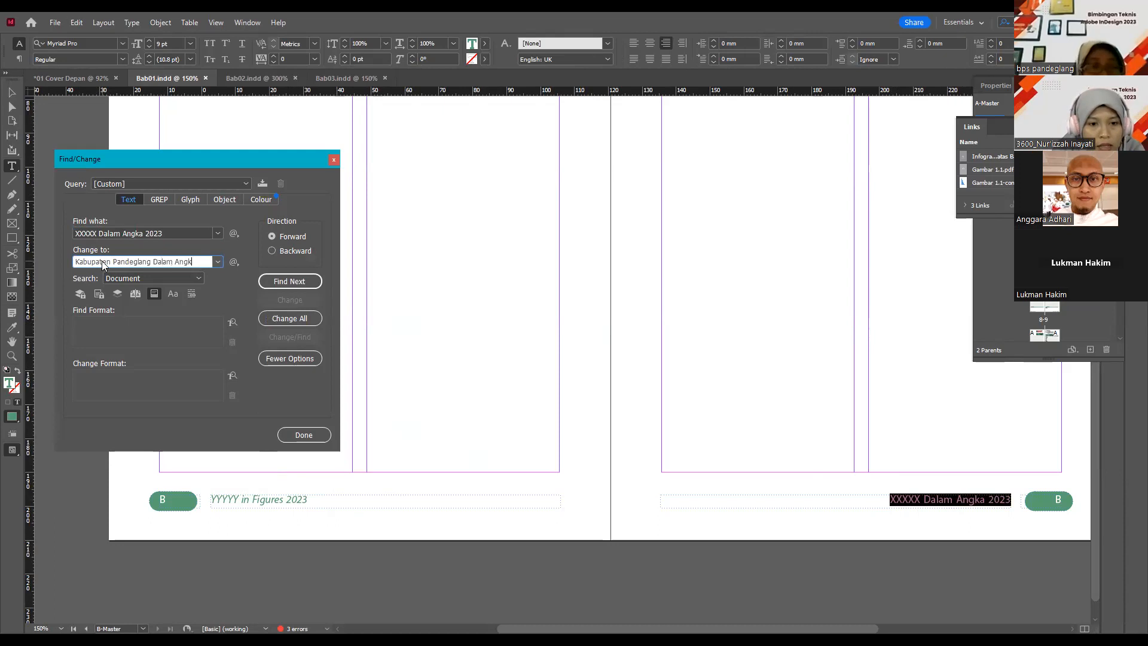
type("a 2")
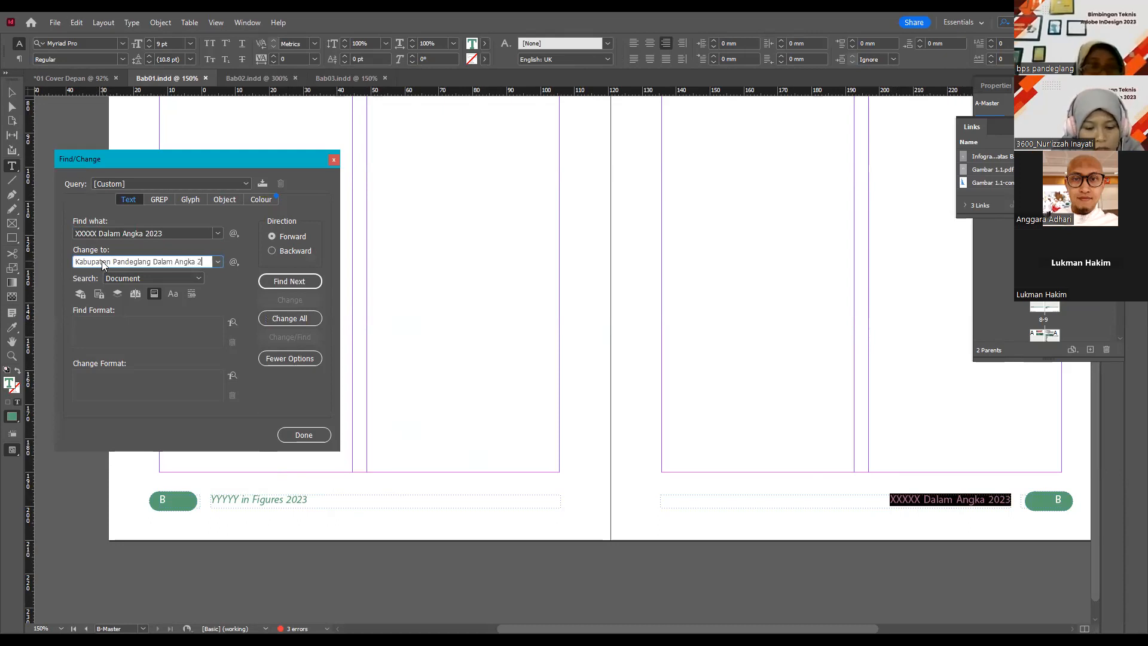
type("024")
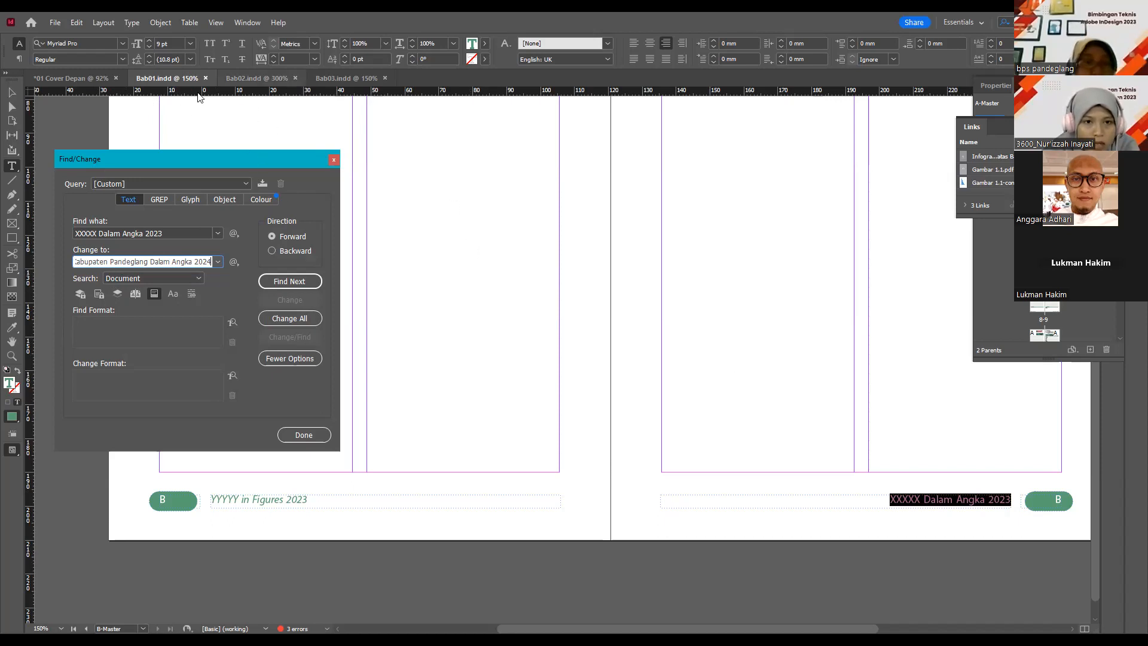
Step: Extend the search to All Documents including parent pages, replace every match and close Find/Change
left_click(146, 278)
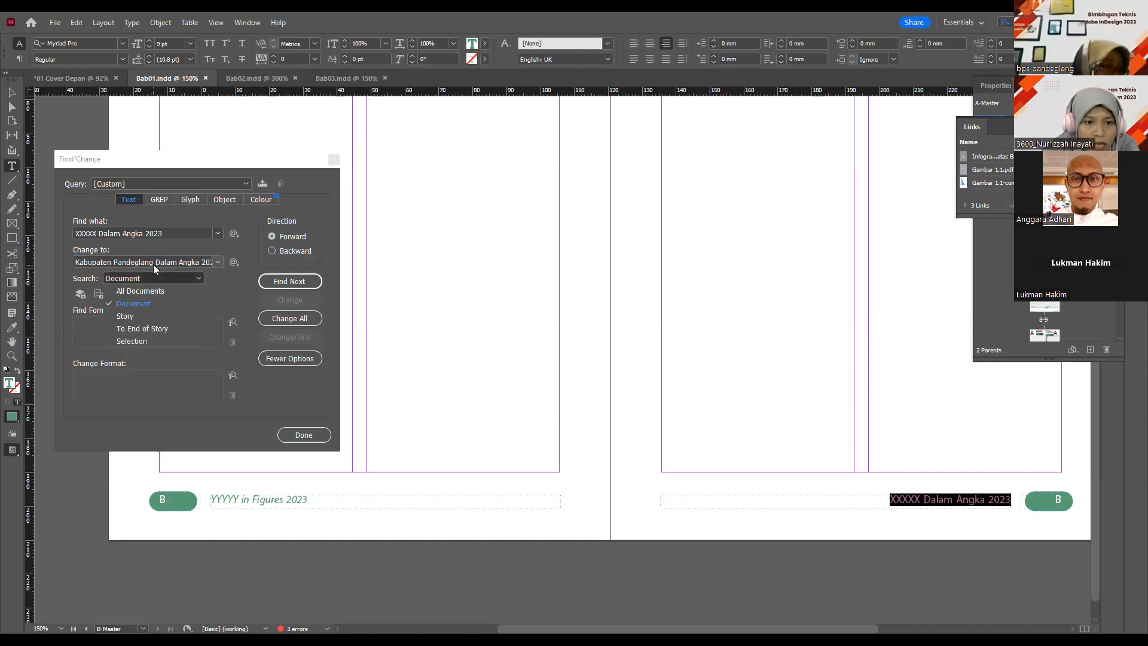
left_click(139, 293)
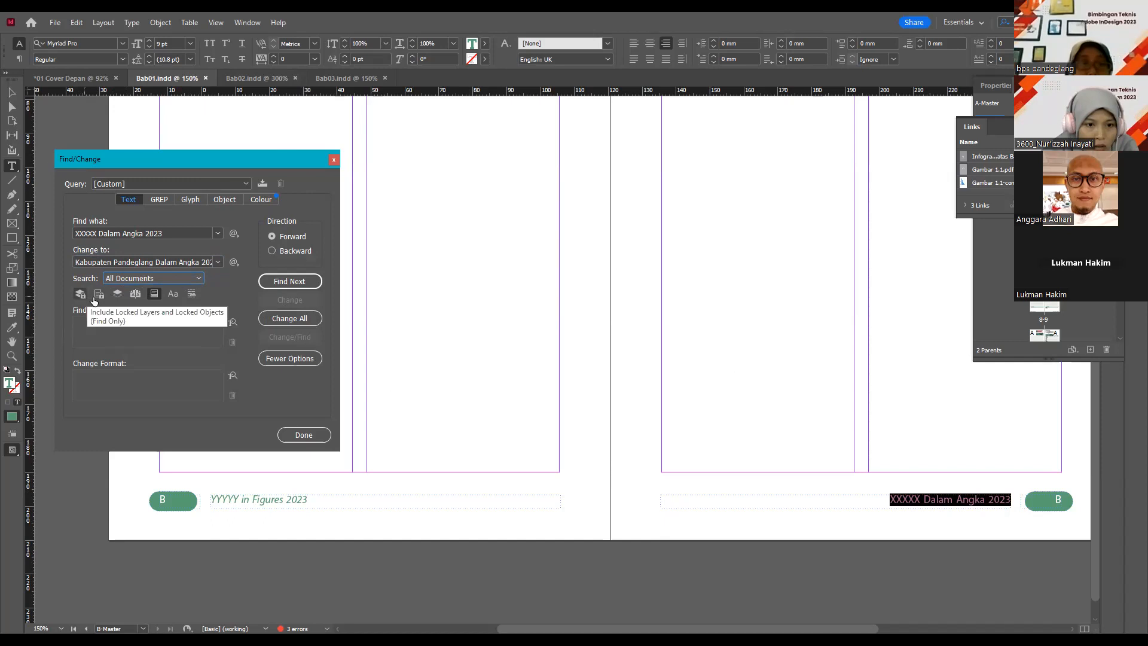
left_click(134, 296)
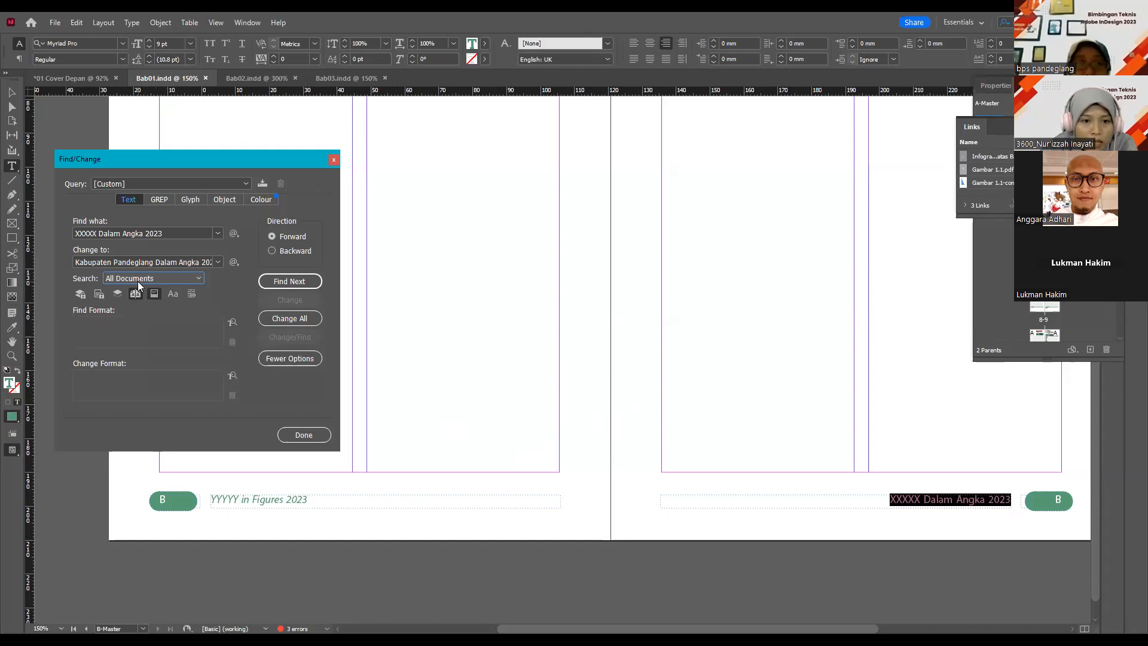
left_click(289, 318)
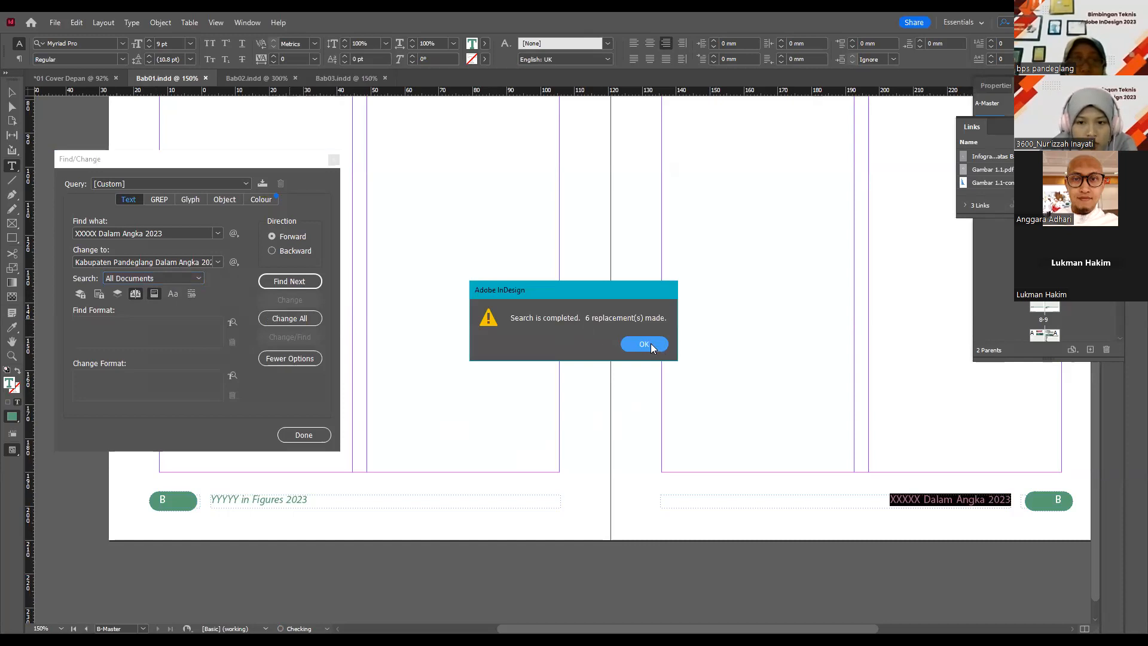
left_click(644, 344)
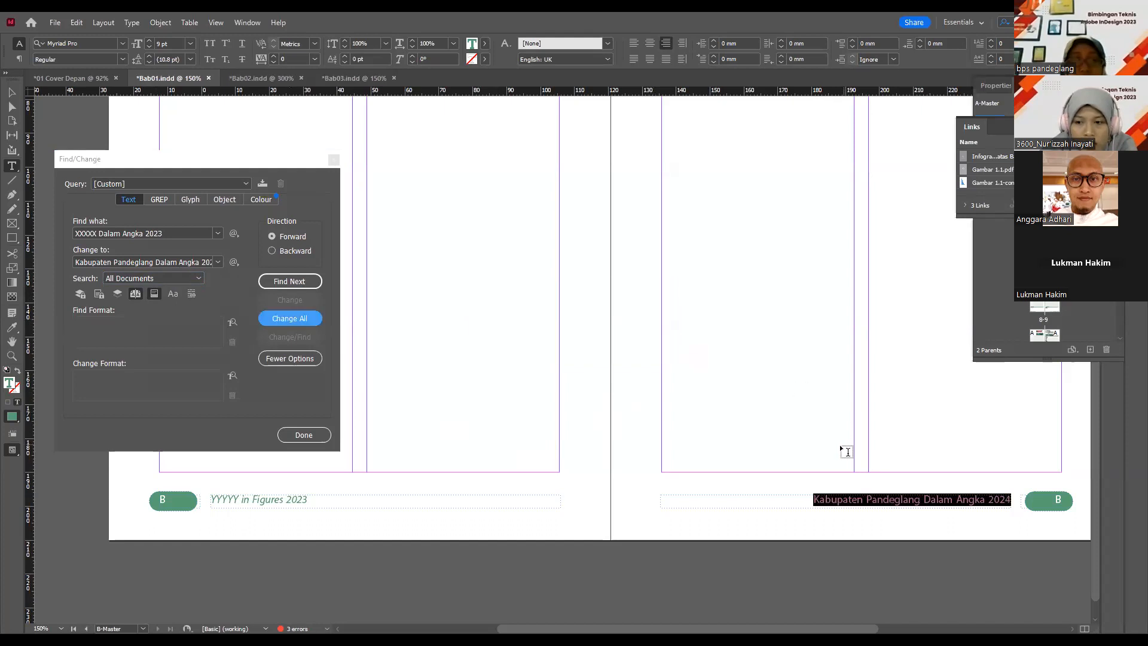
left_click(311, 436)
Step: Check the replaced right-page footer on Bab01's B-Master spread, on page 25 of Bab02 and in Bab03
left_click(799, 525)
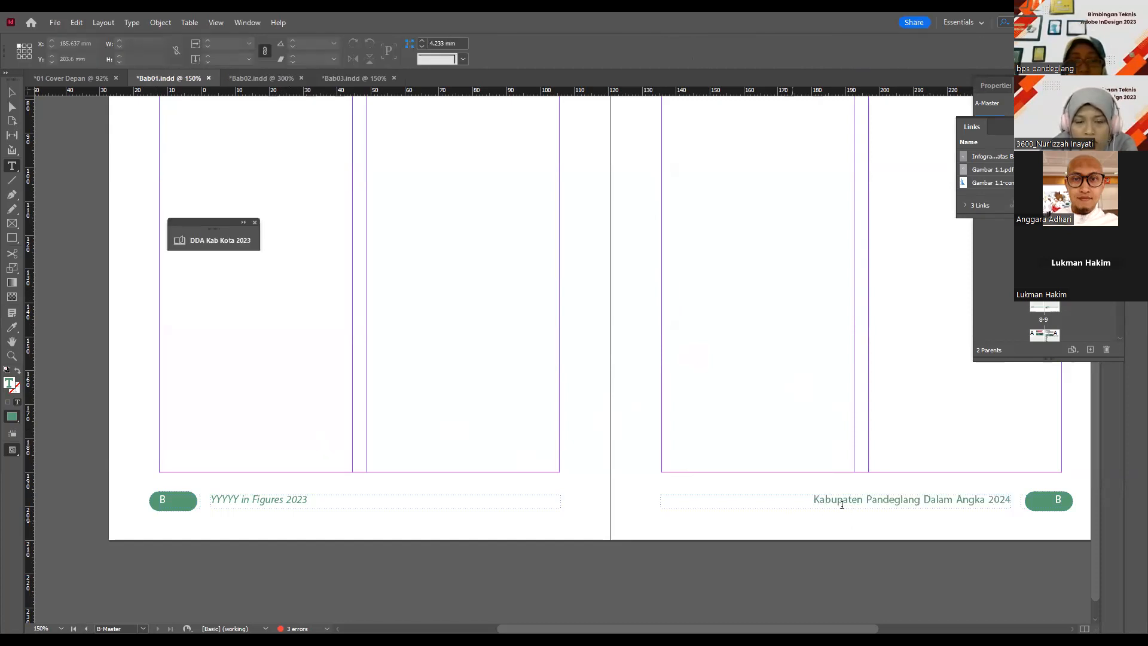
left_click(842, 505)
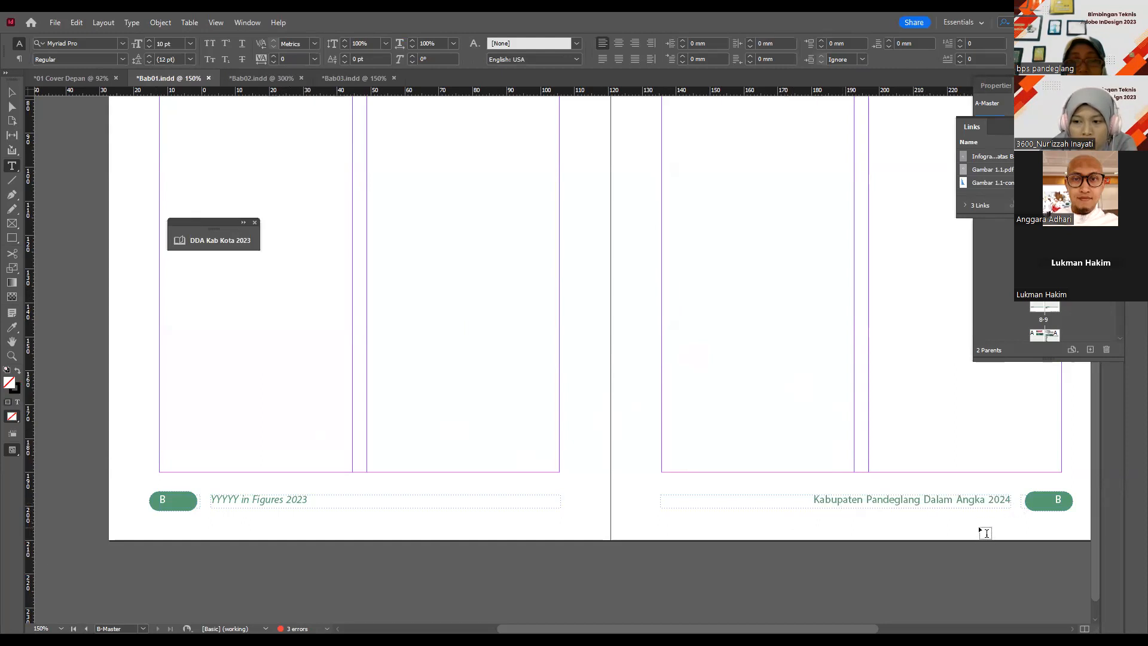
scroll(979, 526, "up", 5)
scroll(978, 526, "down", 5)
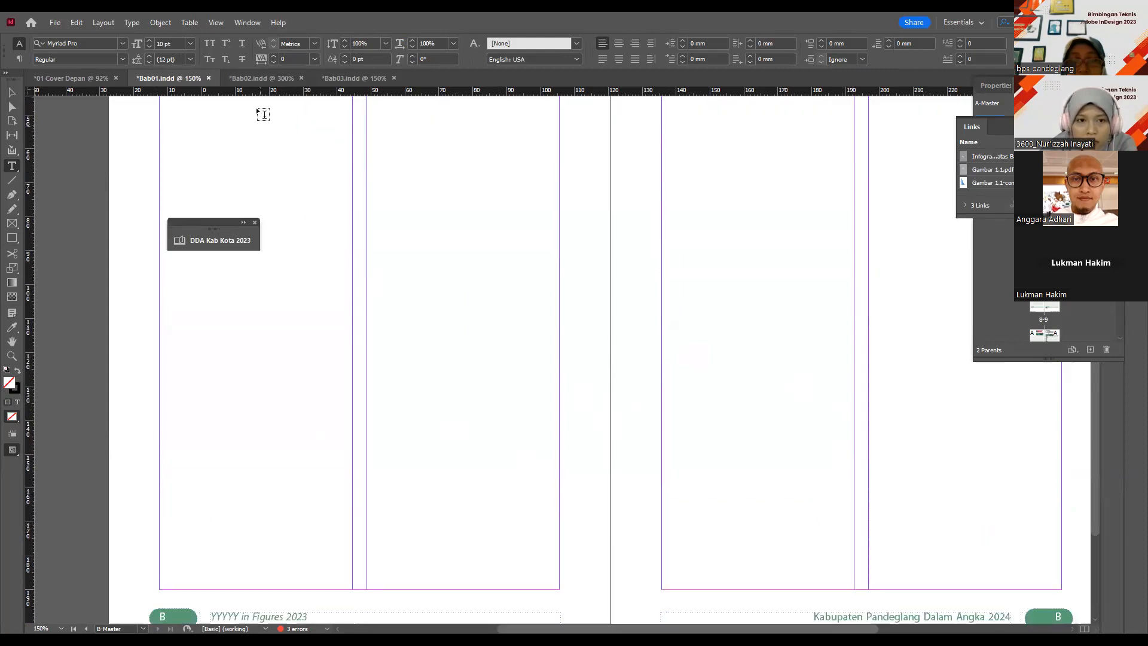
left_click(259, 79)
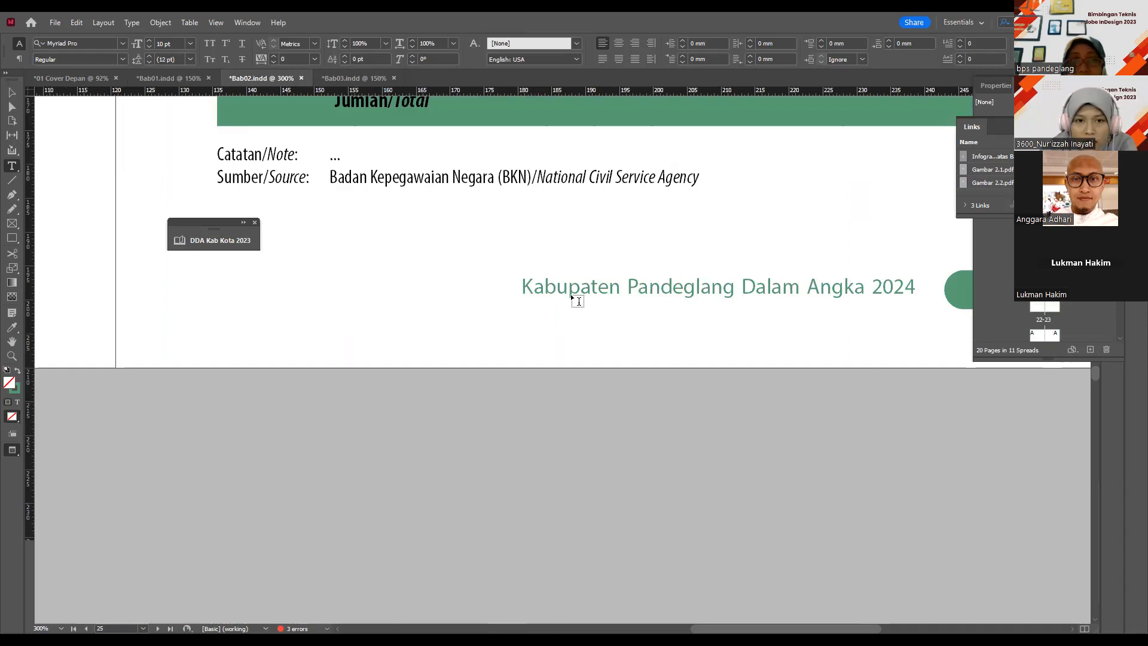
scroll(571, 293, "up", 1)
scroll(570, 294, "up", 3)
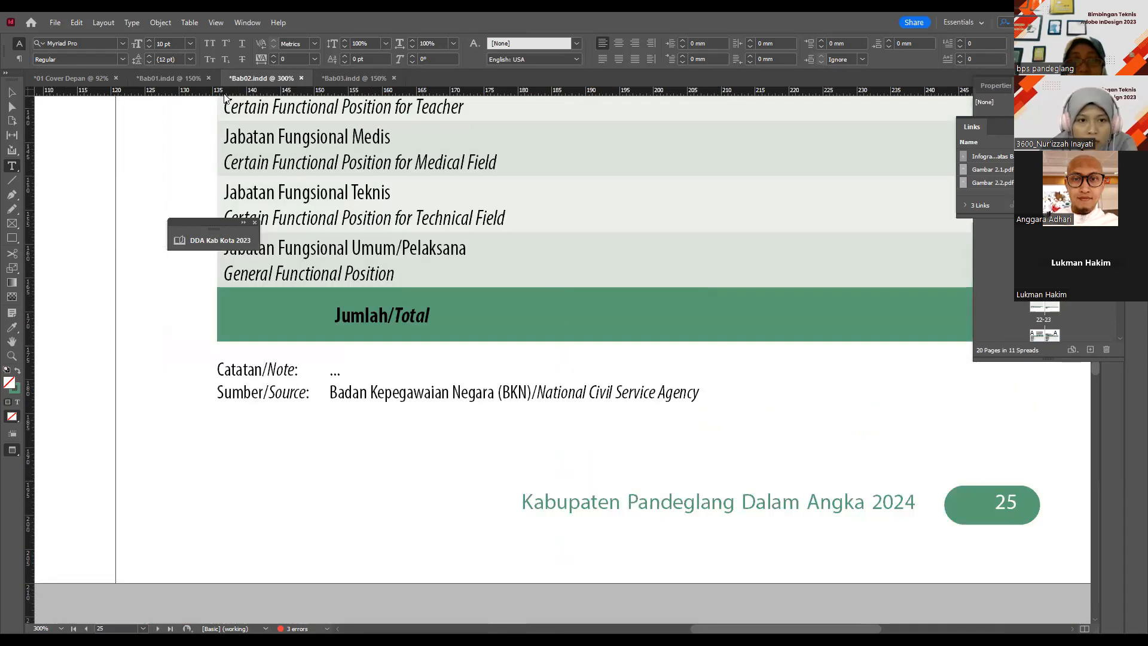
left_click(169, 78)
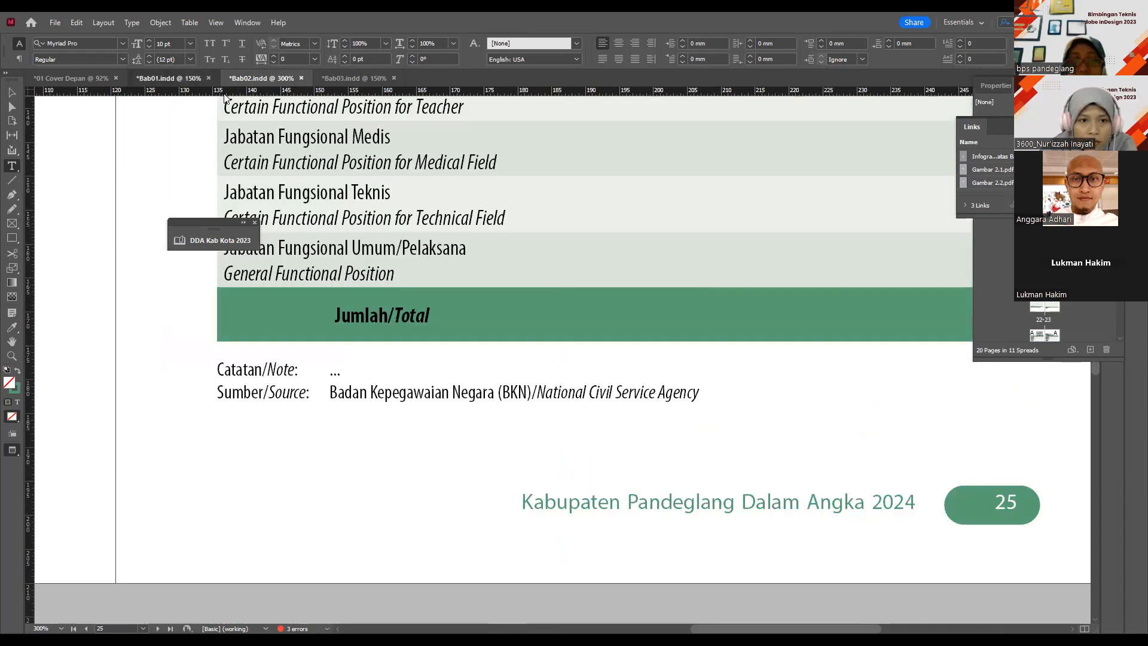
scroll(596, 348, "down", 2)
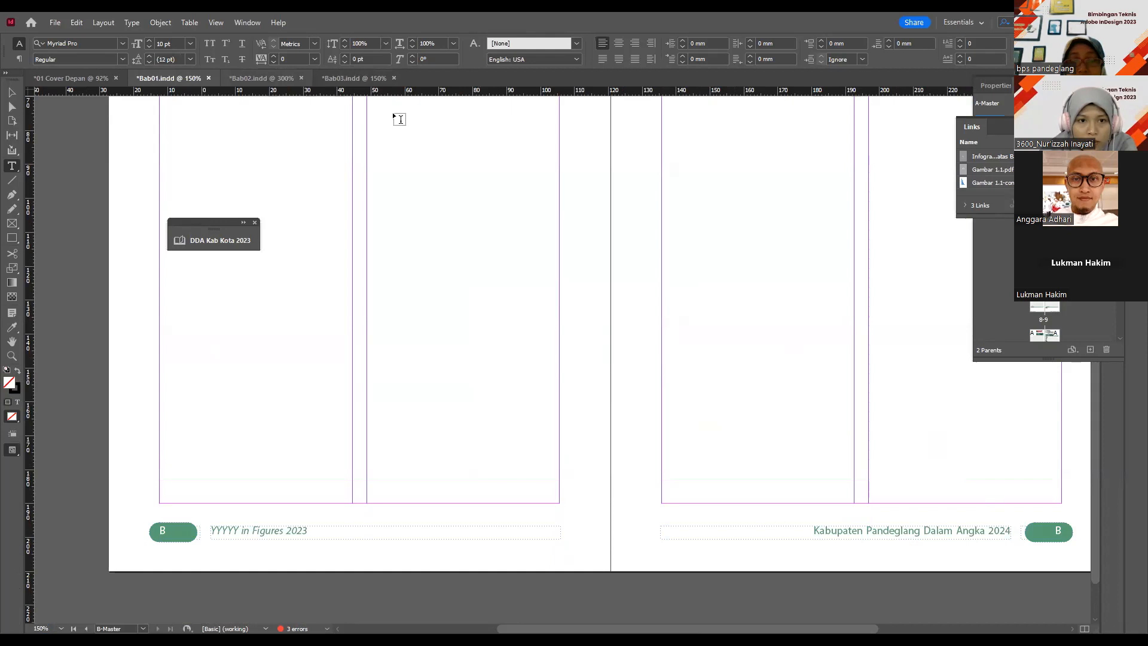
key("ctrl+Tab")
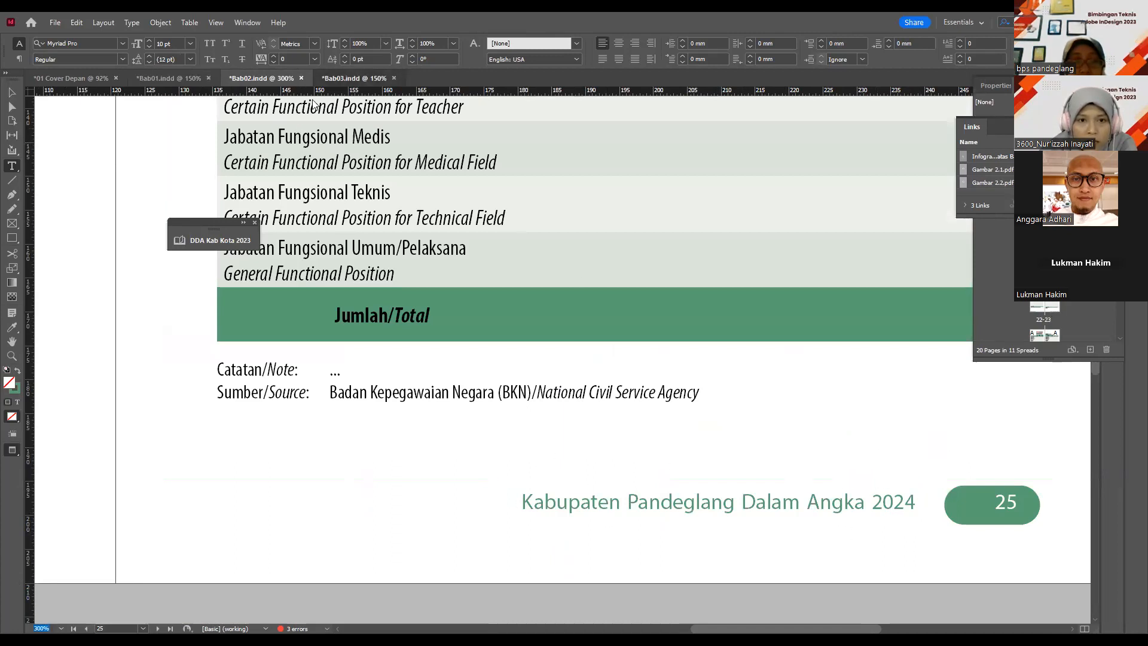
left_click(334, 78)
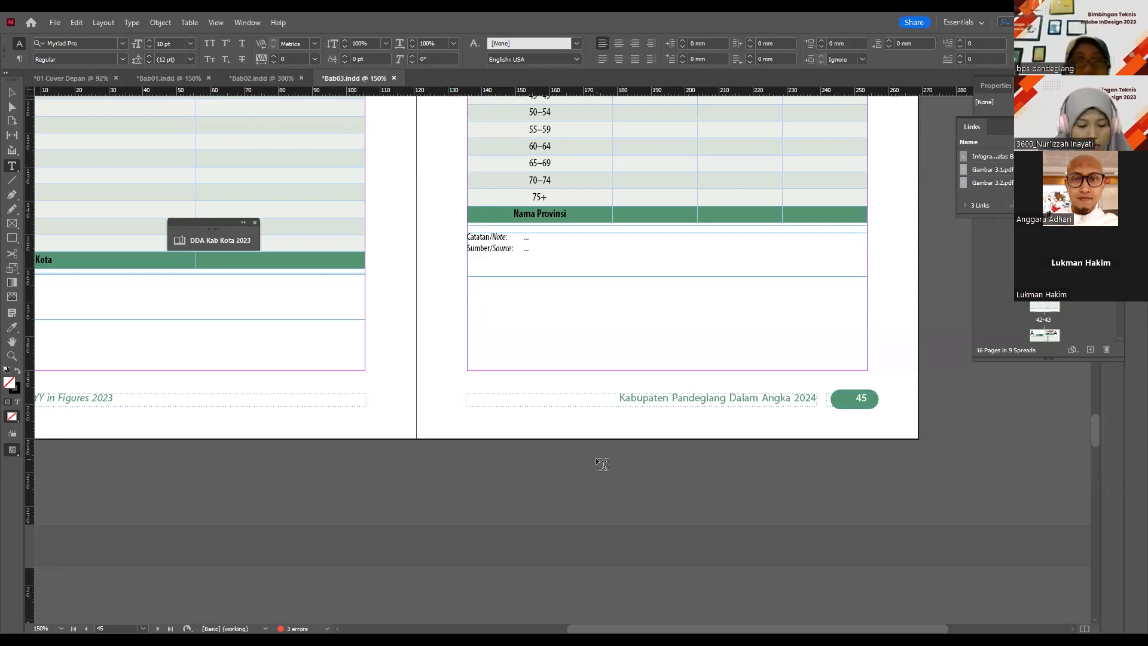
Step: Review the 44-45 spread of Bab03 from its footers up to the running headers and table 3.1.2
scroll(548, 447, "right", 2)
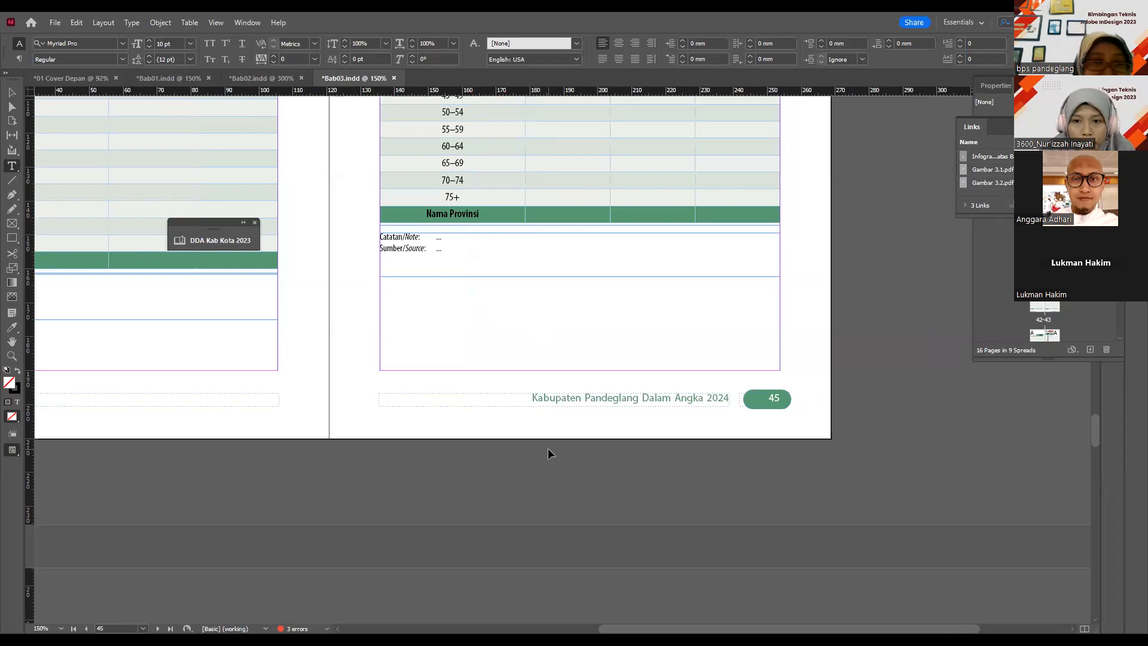
scroll(547, 448, "left", 5)
scroll(548, 447, "up", 1)
scroll(554, 455, "down", 2)
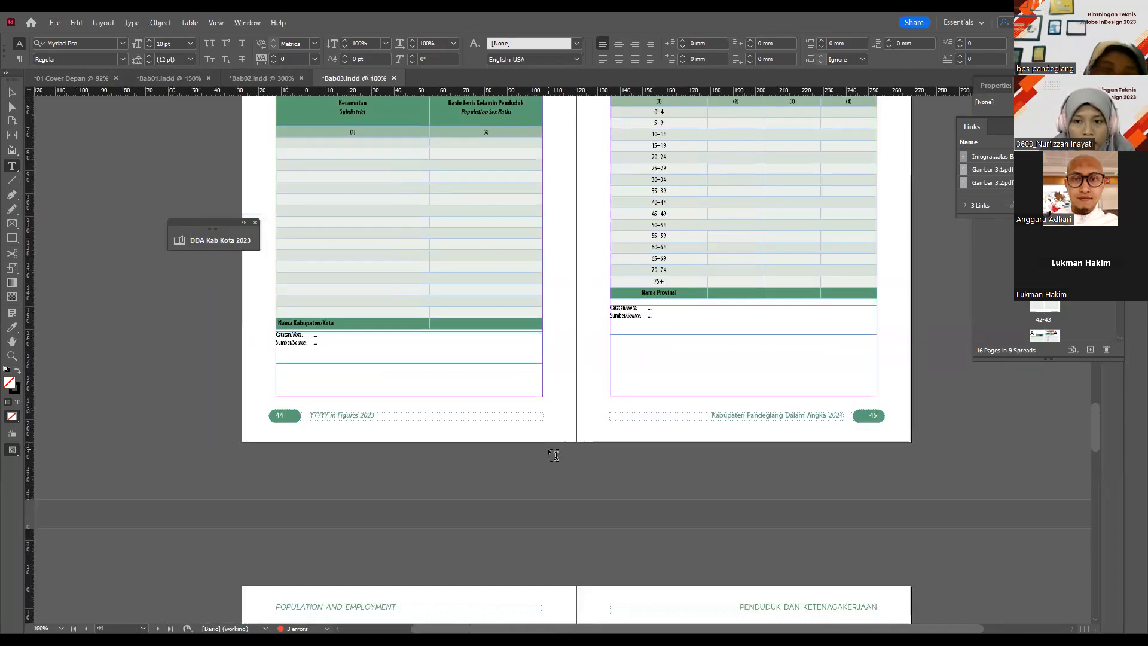
scroll(555, 455, "up", 5)
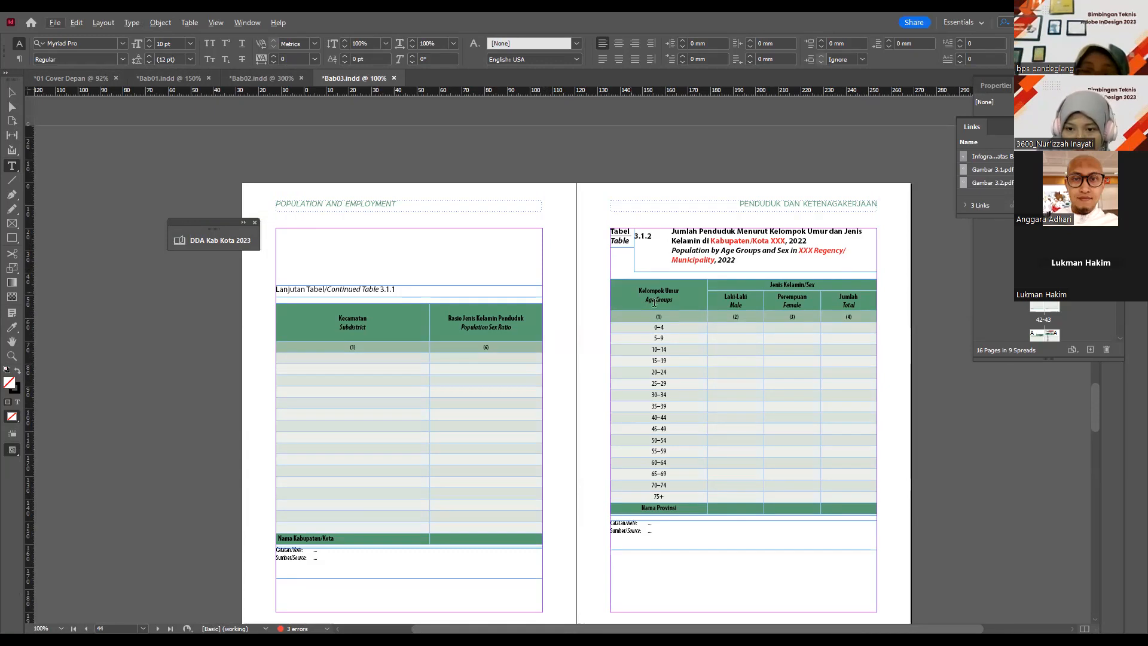
Step: Highlight the Nama Provinsi label in table 3.1.2 and put the text cursor back in the age-group column
left_click(684, 507)
triple_click(686, 507)
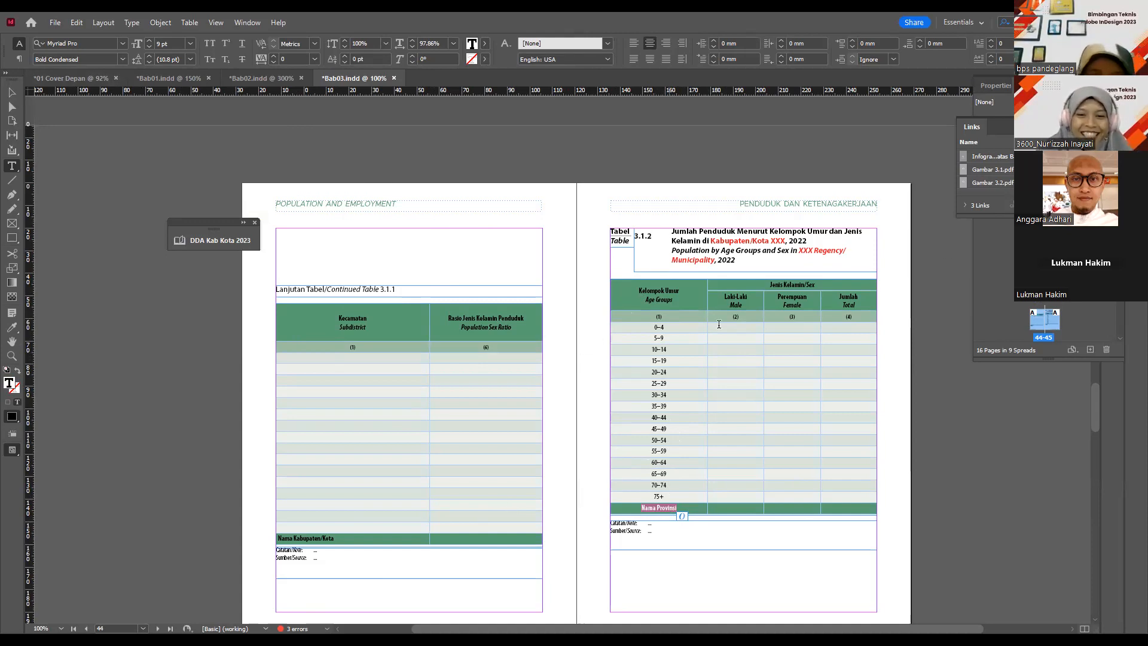
left_click(669, 440)
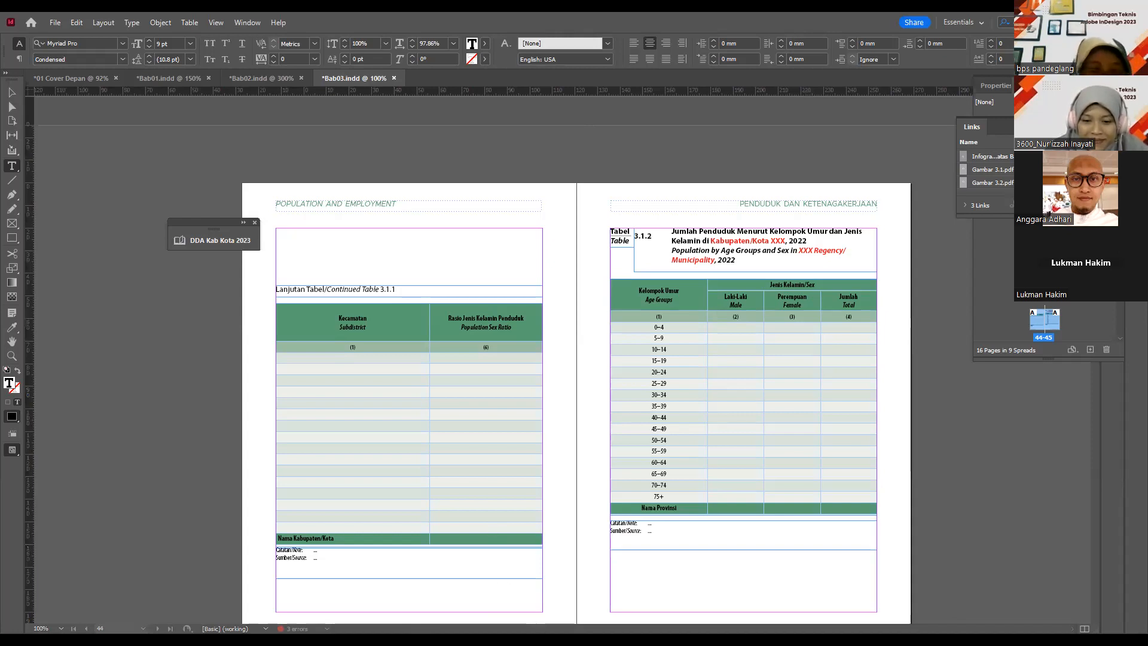
left_click(513, 590)
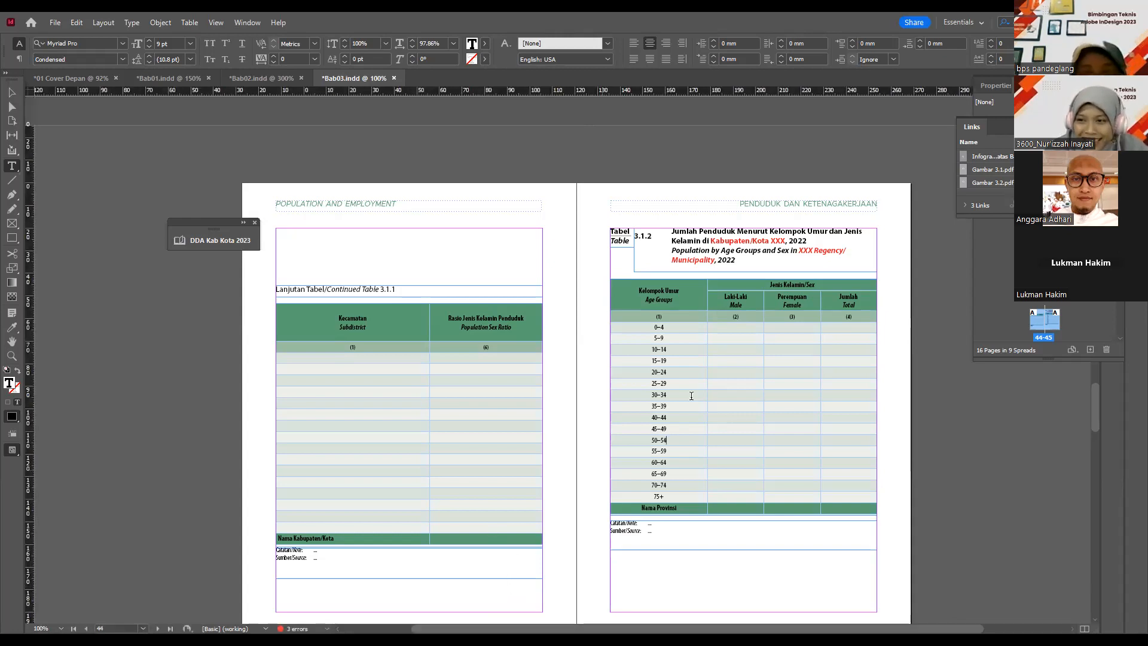
Step: Go to page 45 of Bab03, start the Place command and leave it without placing a file
left_click(1054, 332)
double_click(1056, 320)
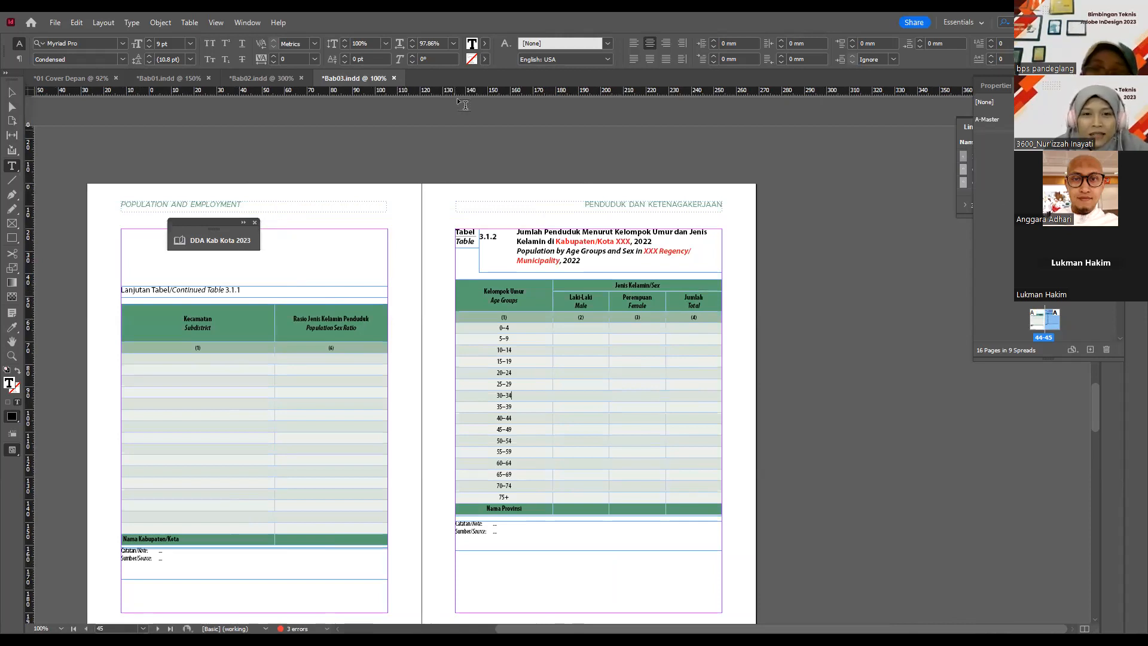
key("ctrl+d")
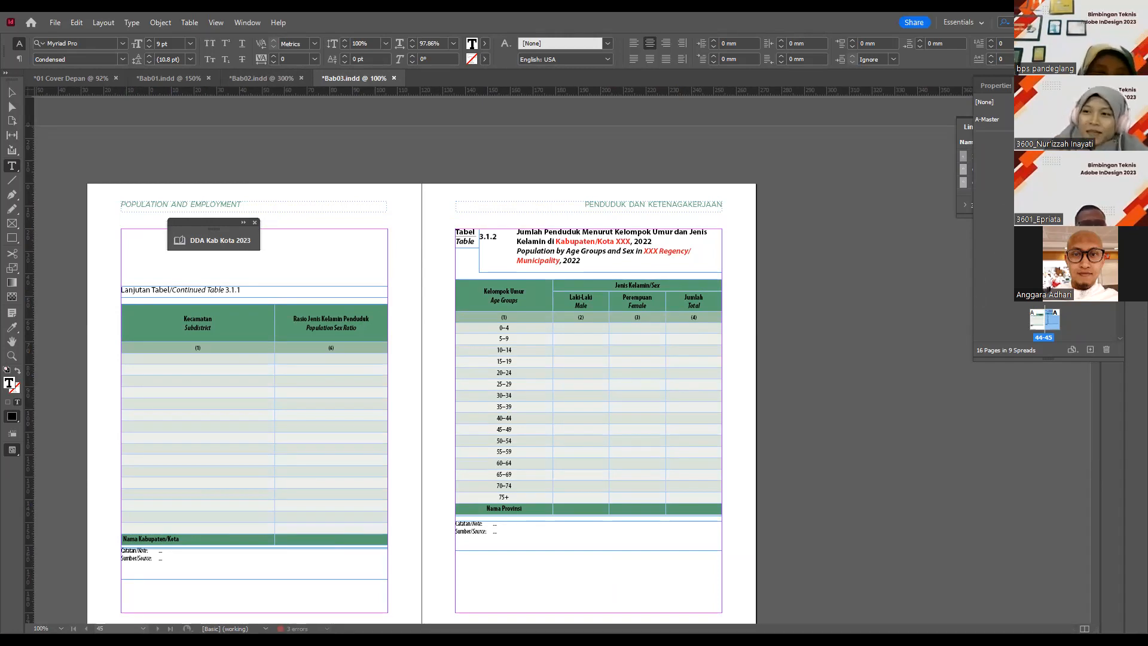
scroll(1043, 326, "up", 1)
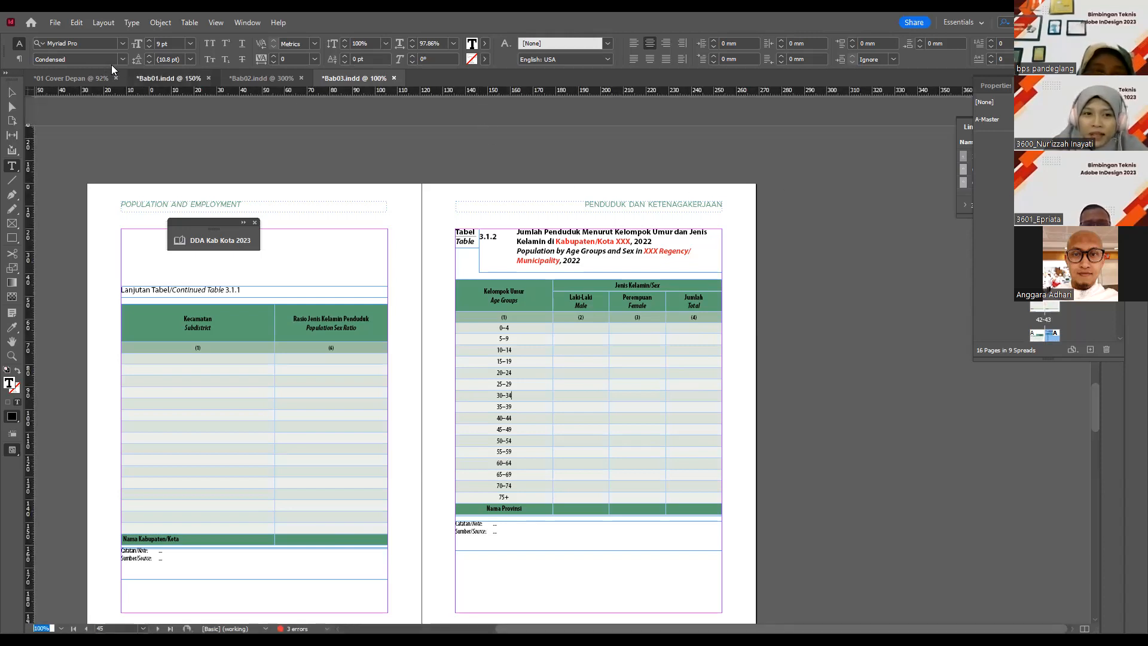
Step: Look through the open Bab01, Bab02 and Bab03 documents and expand the DDA Kab Kota 2023 book's chapter list
left_click(168, 79)
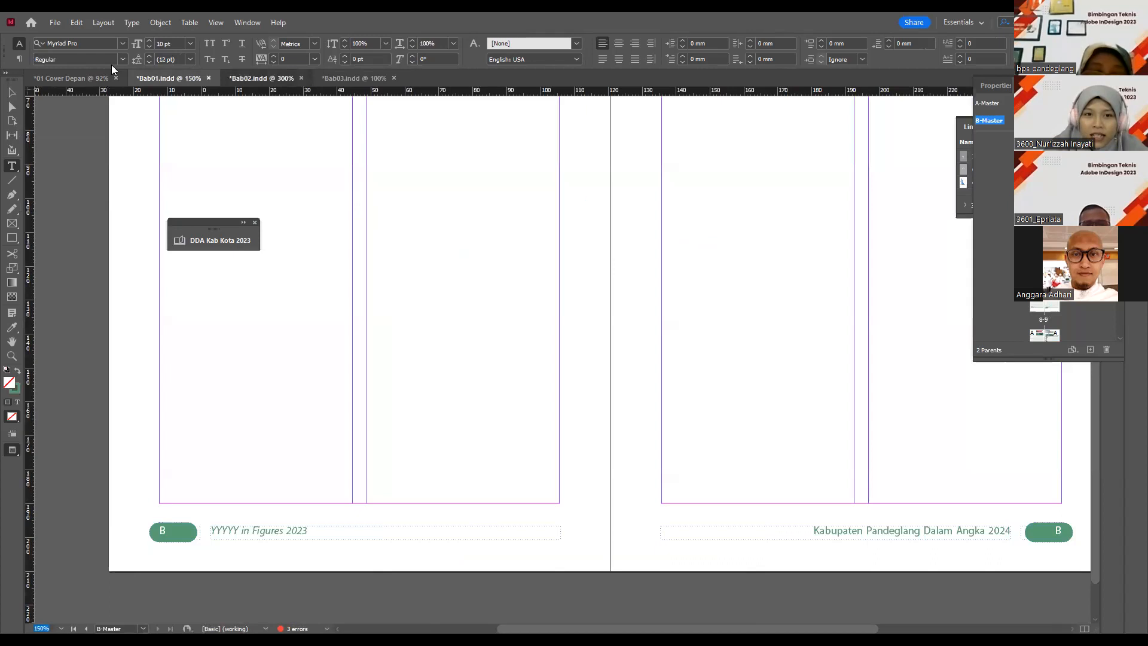
left_click(262, 78)
left_click(354, 78)
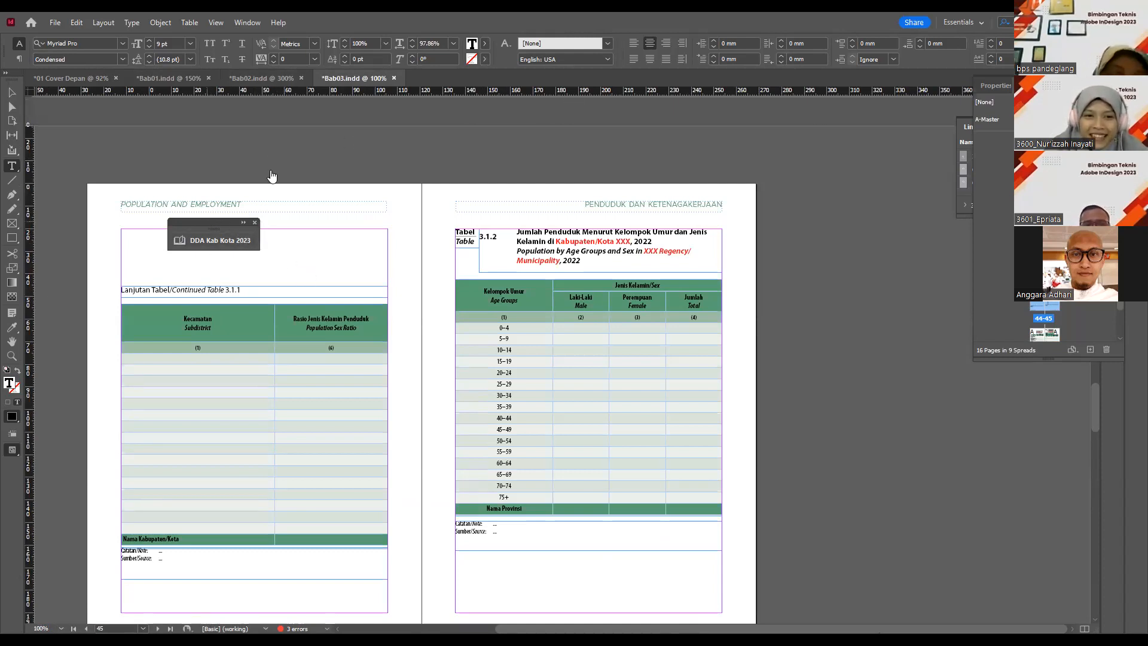
left_click_drag(252, 219, 270, 170)
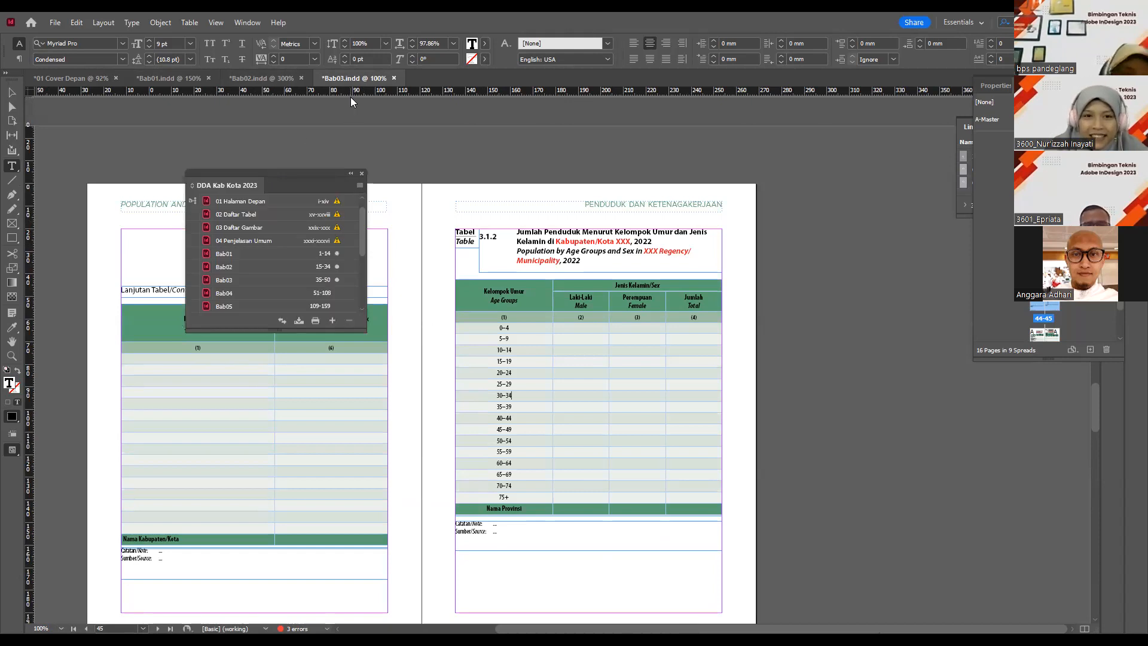
Step: Reorder the open documents so Bab03 comes before Bab02 and start closing Bab03
left_click_drag(351, 78, 231, 79)
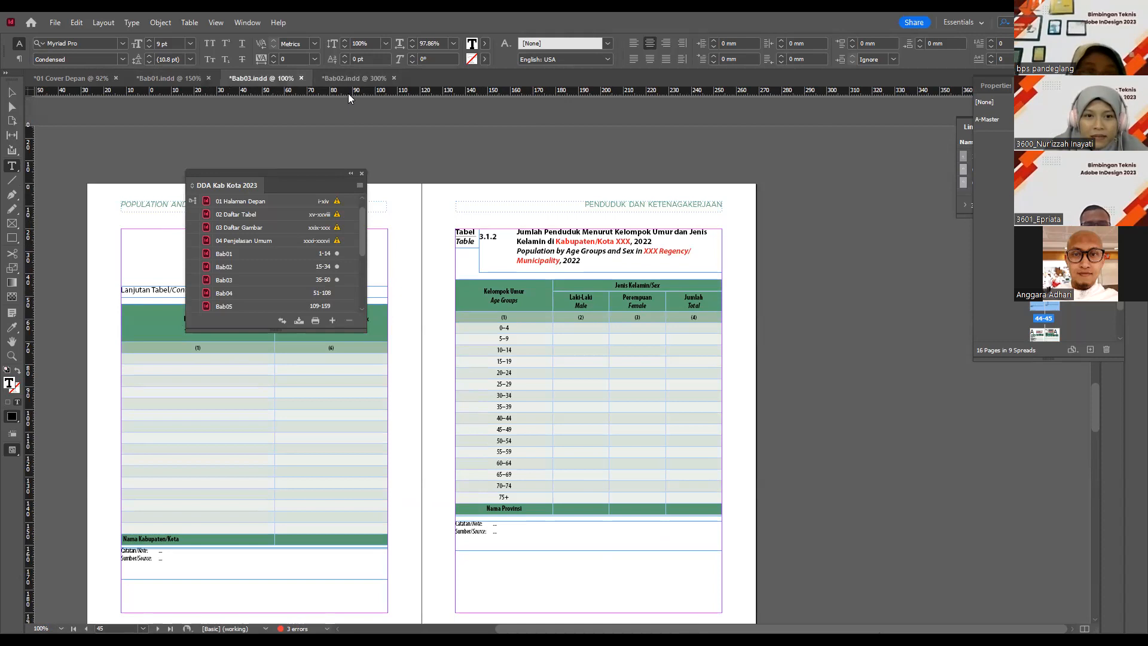
key("ctrl+w")
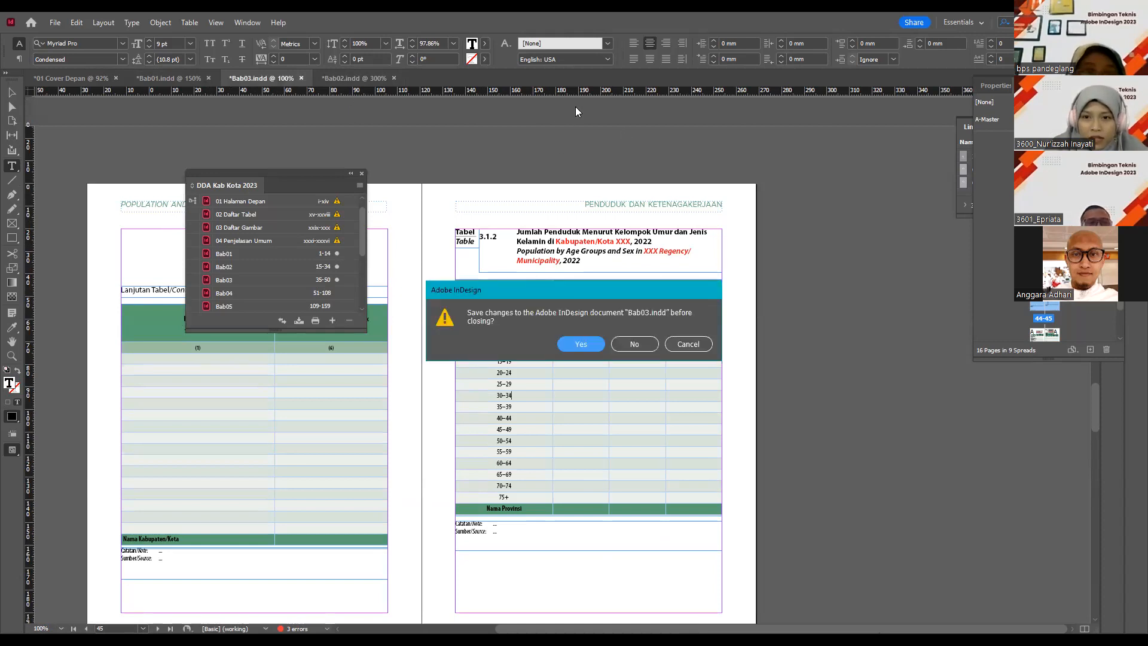